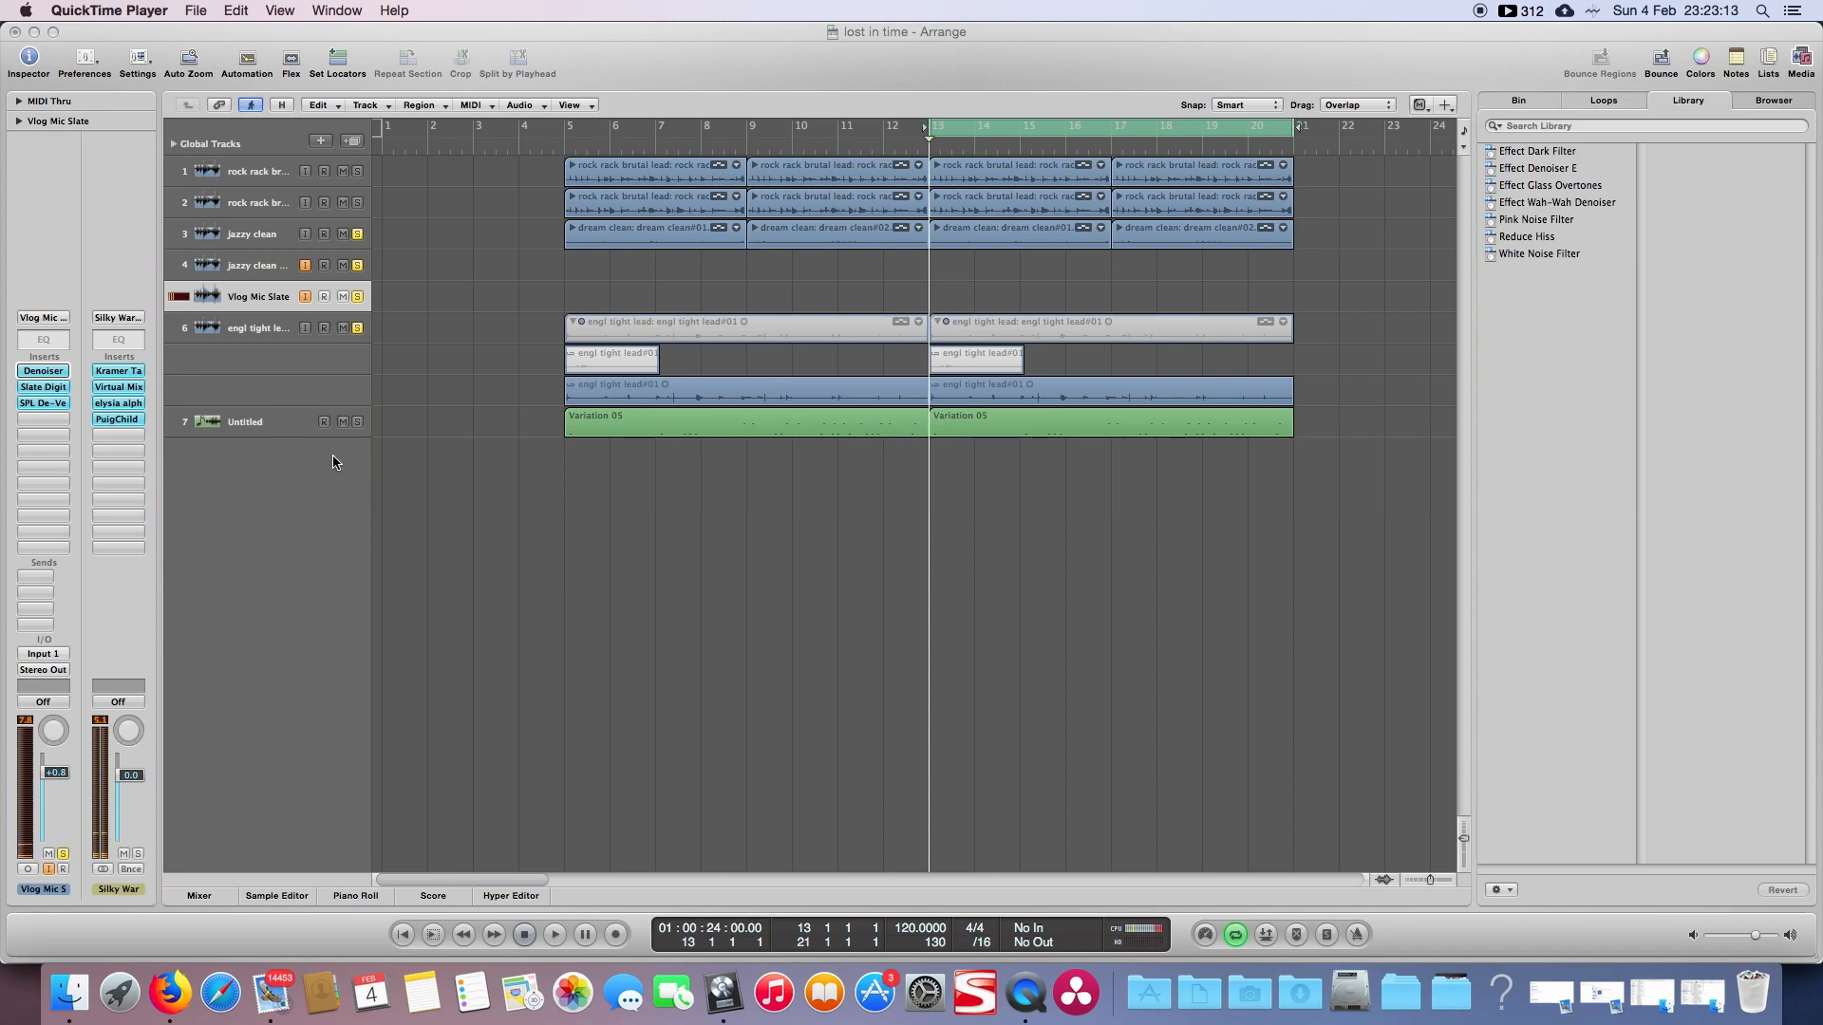
Step: View the MJUC compressor on the jazzy clean bright track, comparing its Mk 1, Mk 2 and Mk 3 models and returning to Mk 2
{"action": "left_click", "coordinate": [268, 274]}
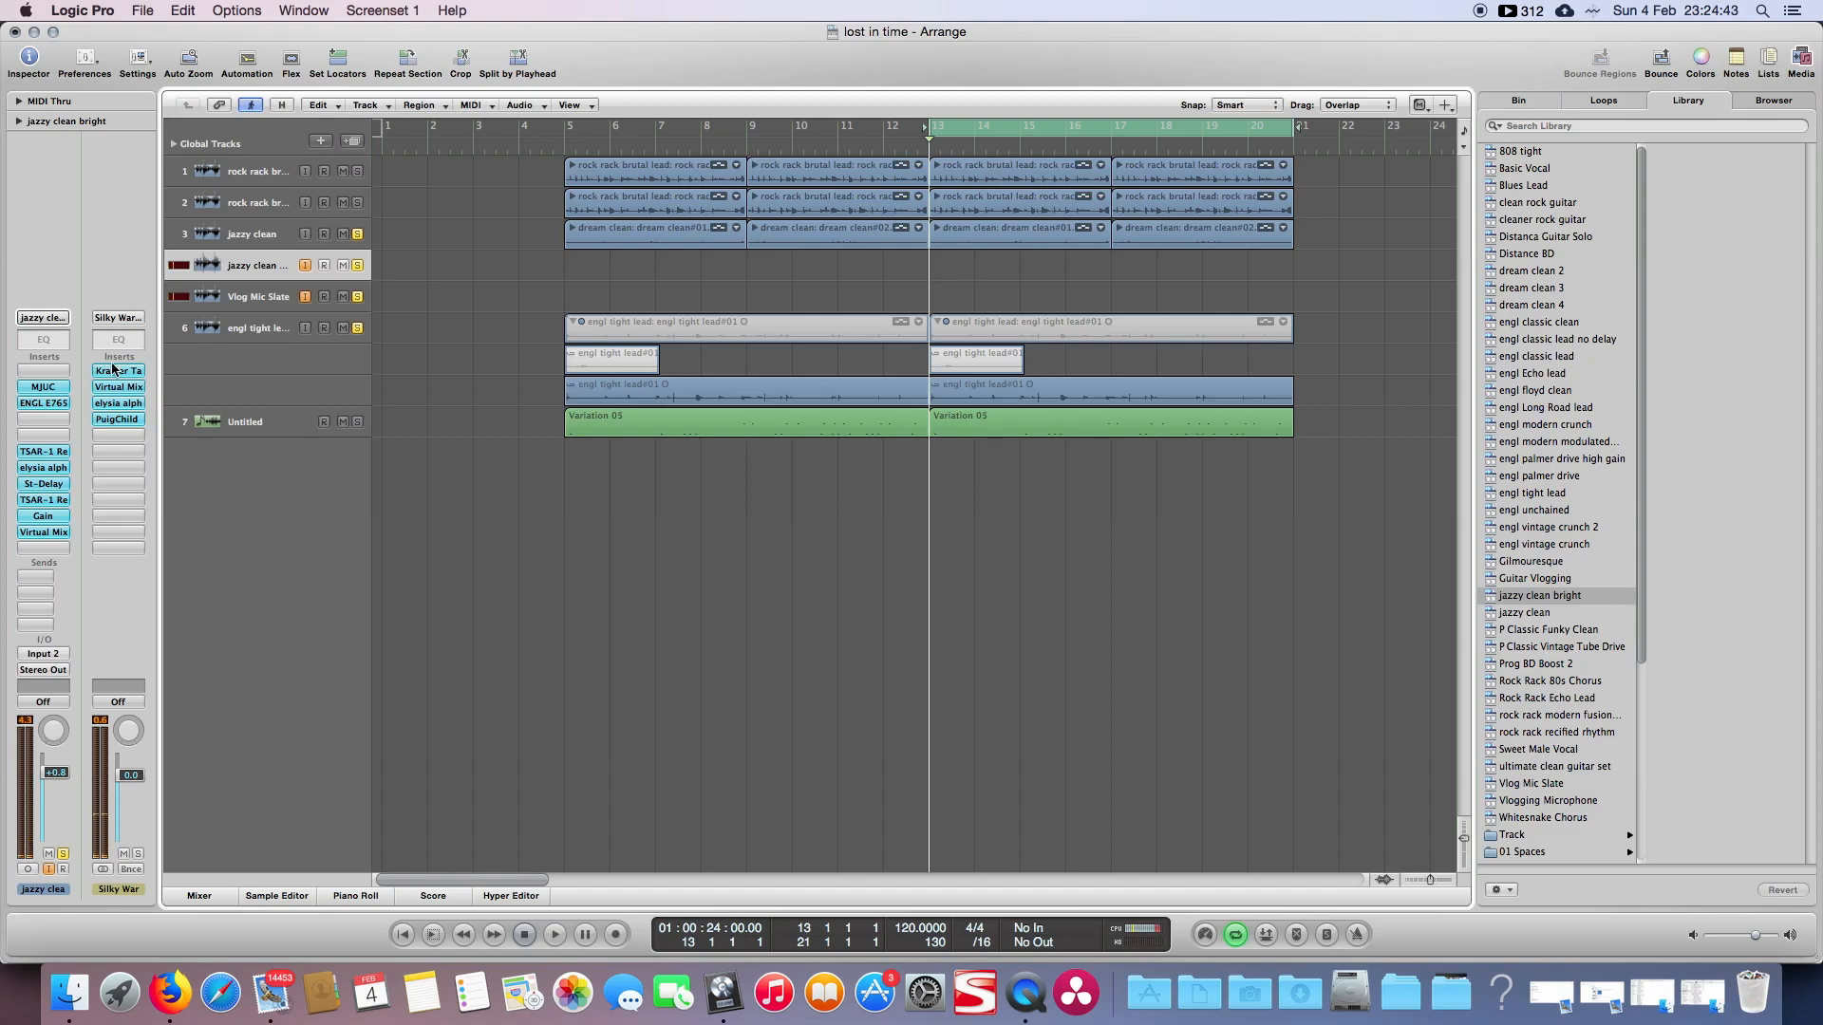
{"action": "double_click", "coordinate": [49, 391]}
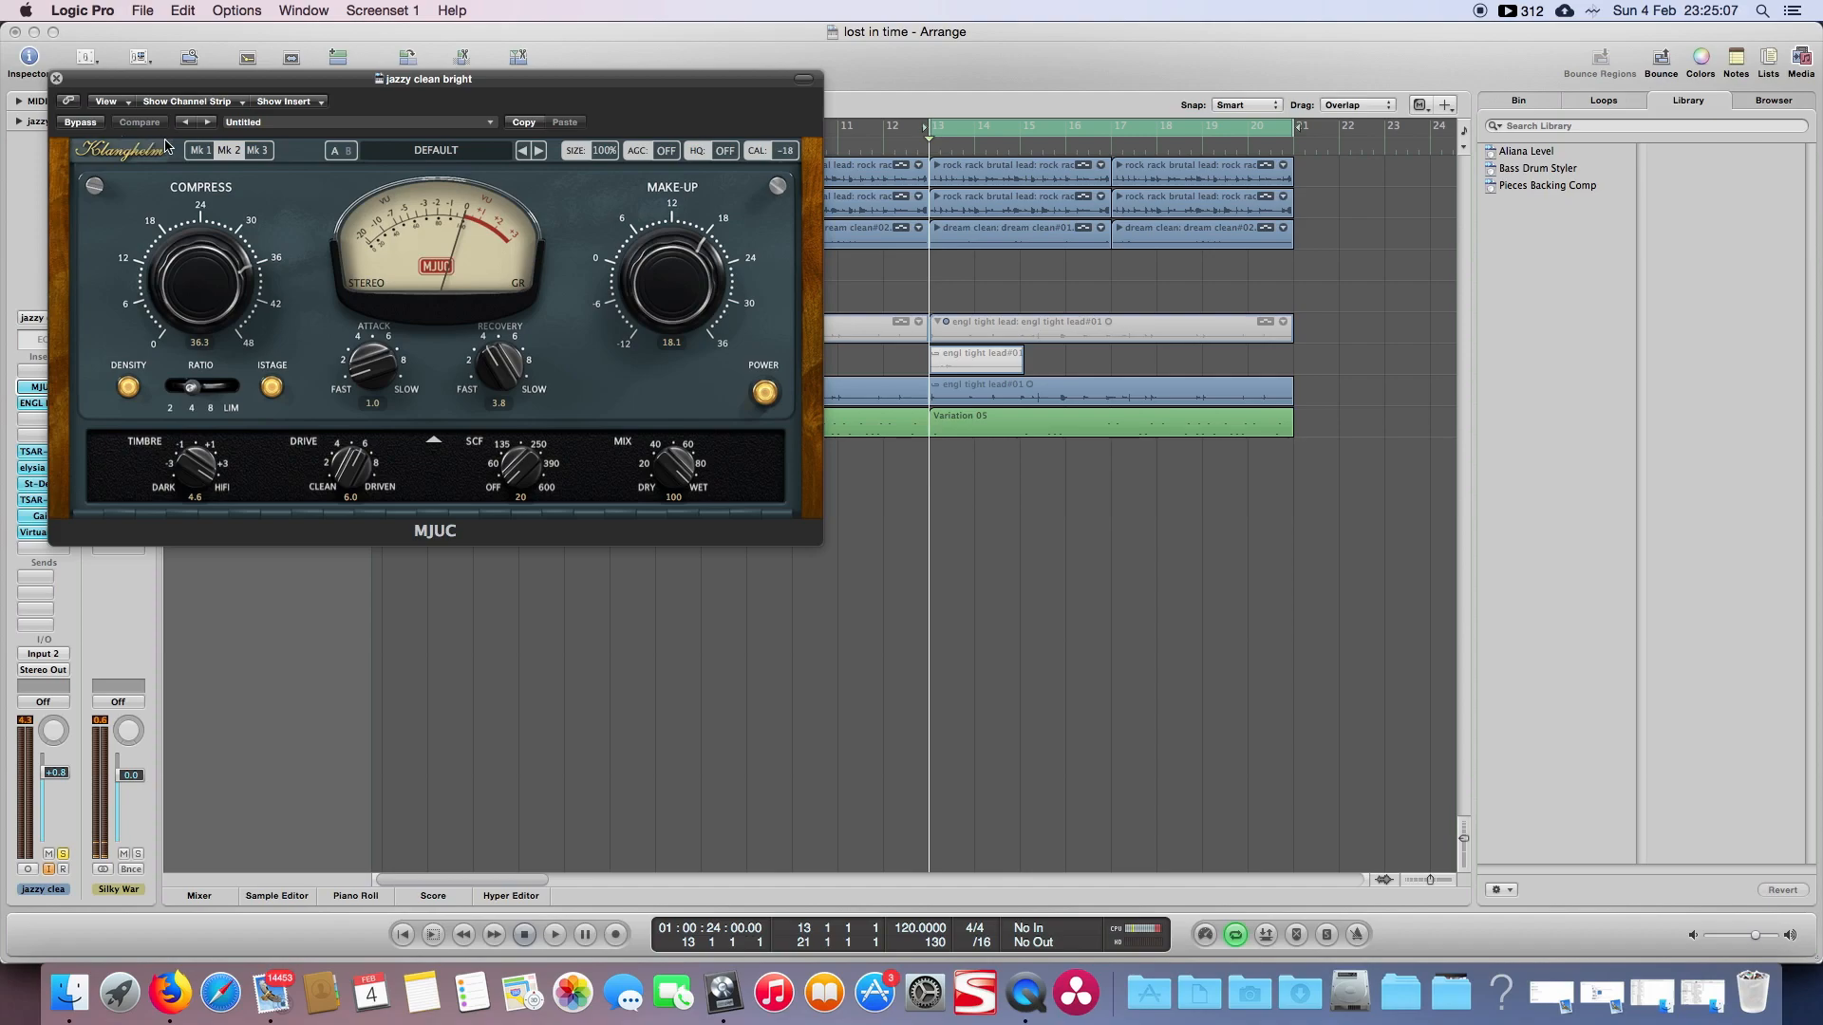
{"action": "left_click", "coordinate": [197, 150]}
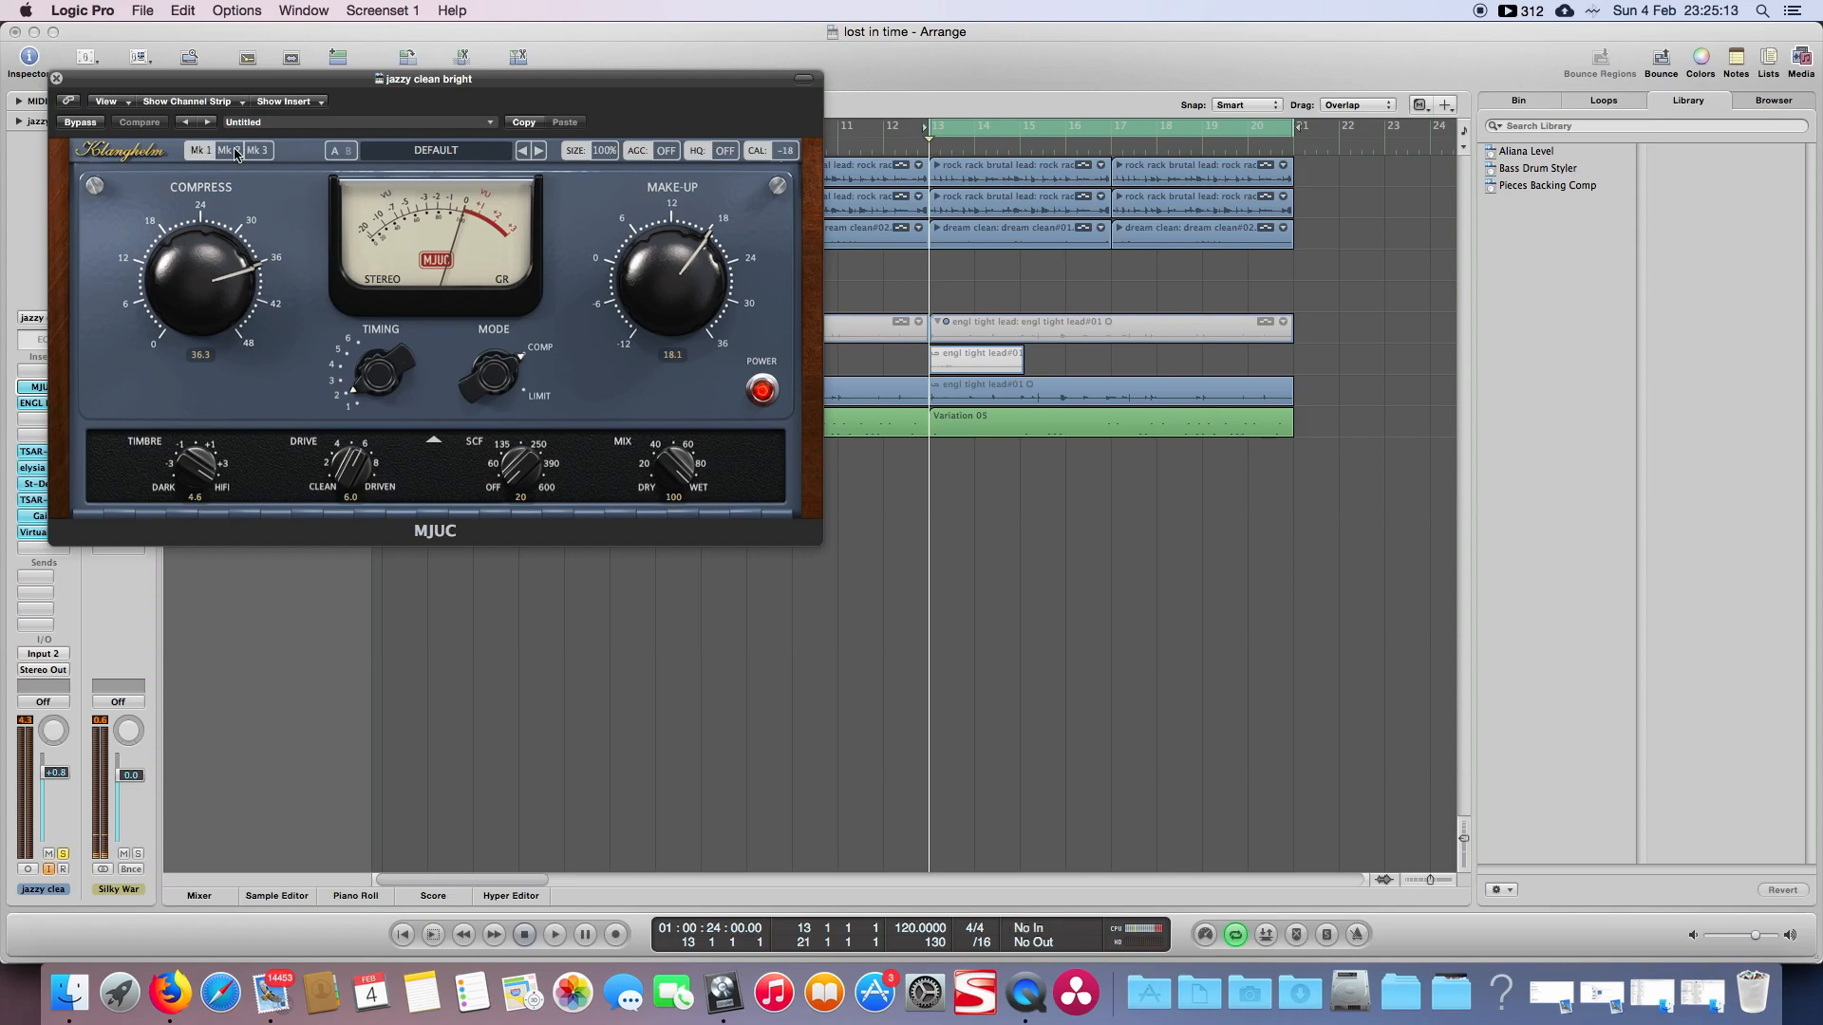
{"action": "left_click", "coordinate": [231, 151]}
{"action": "left_click", "coordinate": [256, 151]}
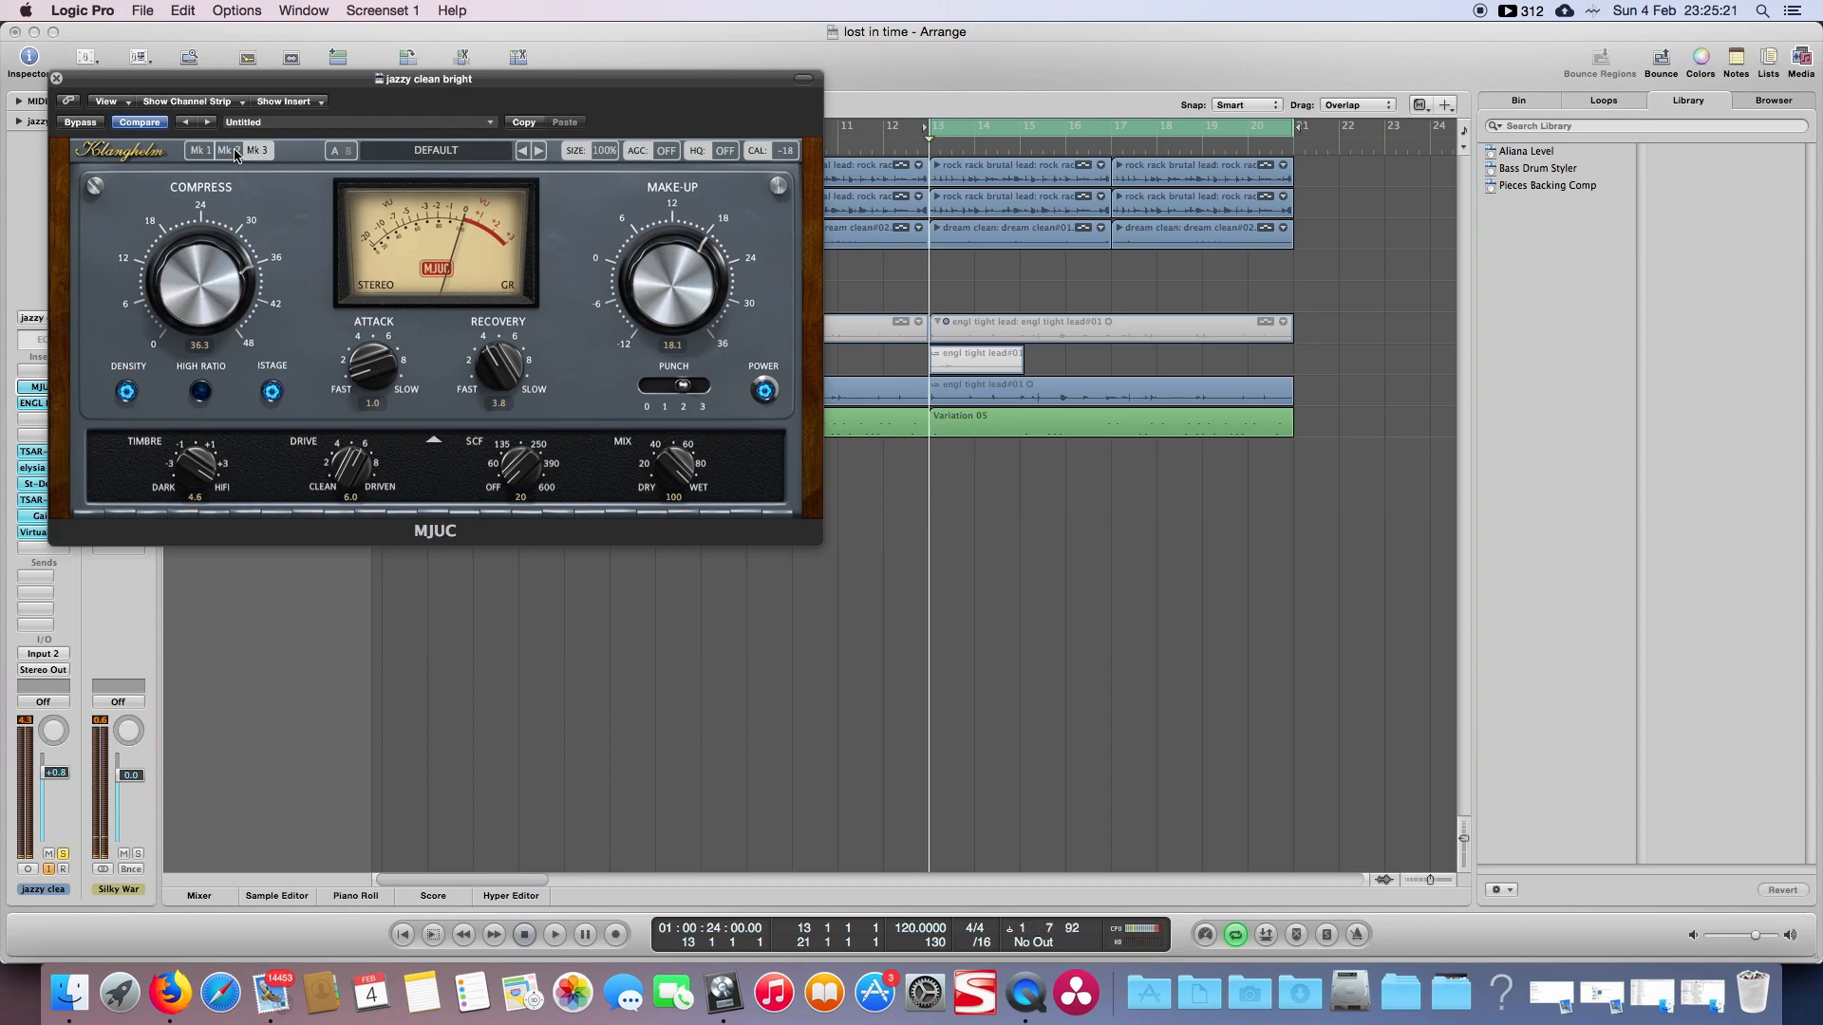
{"action": "left_click", "coordinate": [231, 151]}
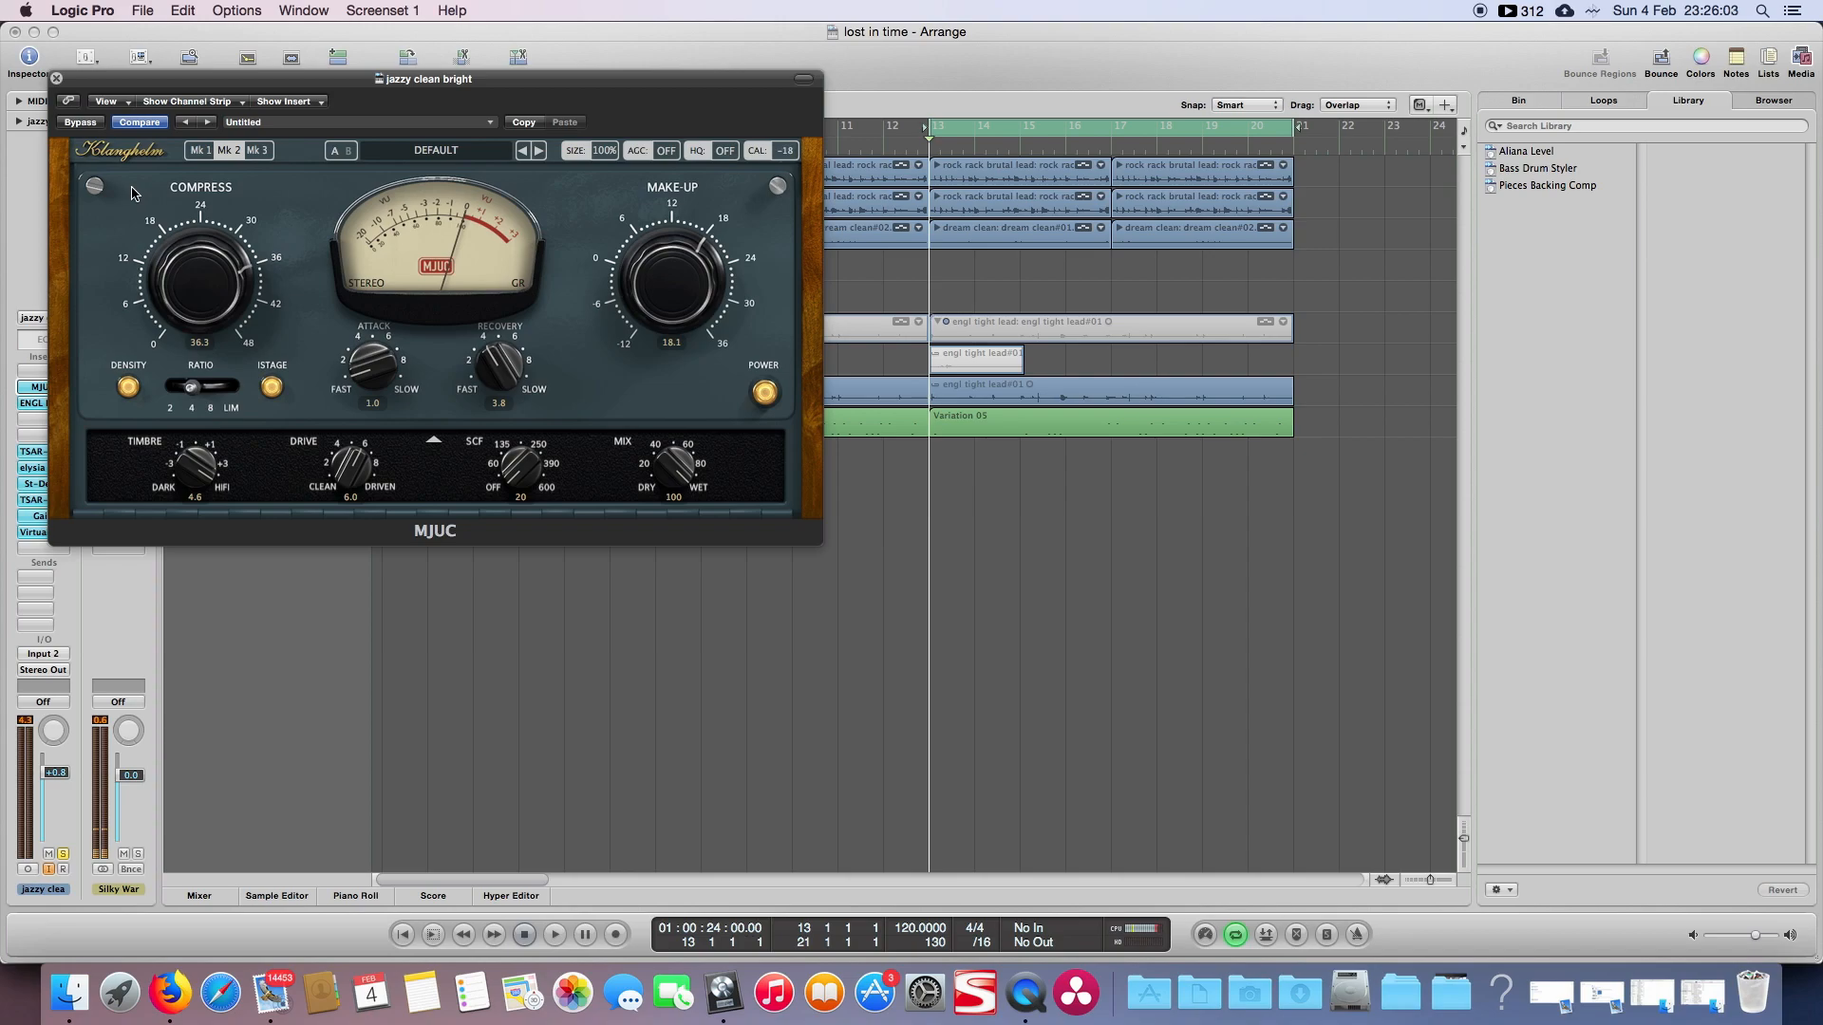
{"action": "left_click", "coordinate": [56, 78]}
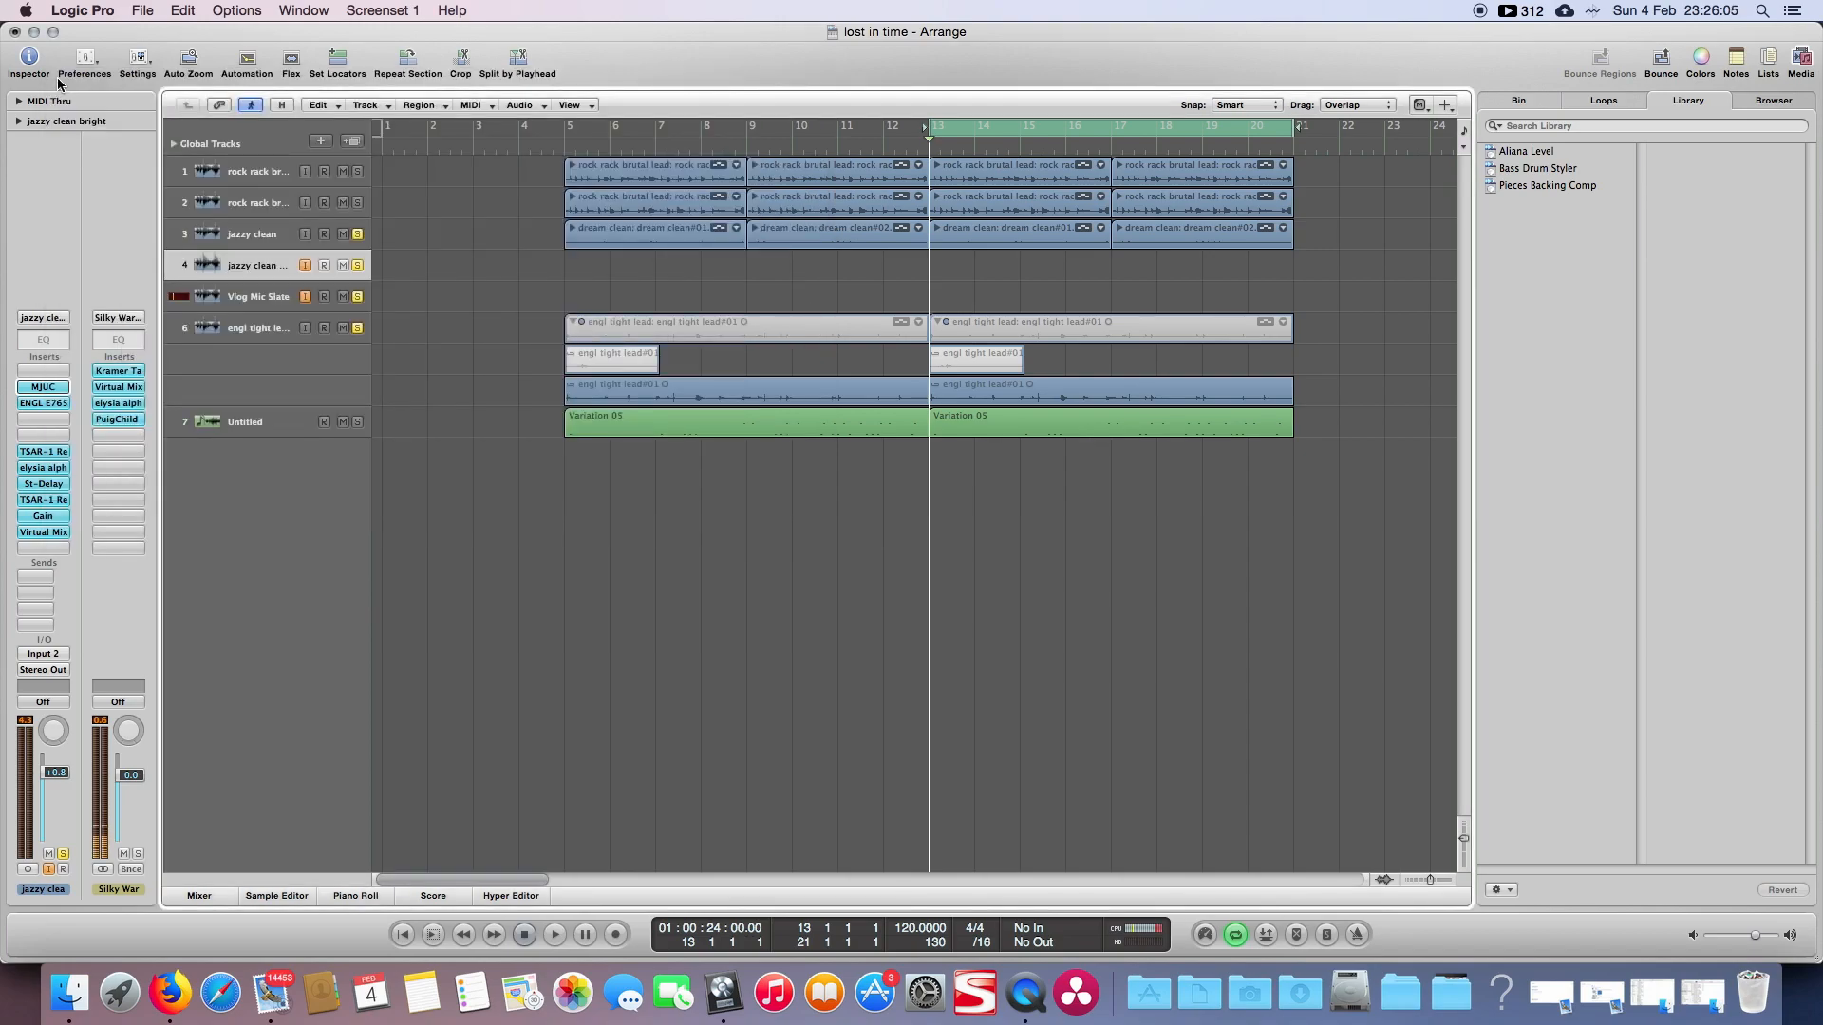
Step: Review the ENGL E765 RT amp's front panel and FX rack views, and the settings of the first TSAR-1 Reverb insert
{"action": "left_click", "coordinate": [36, 406]}
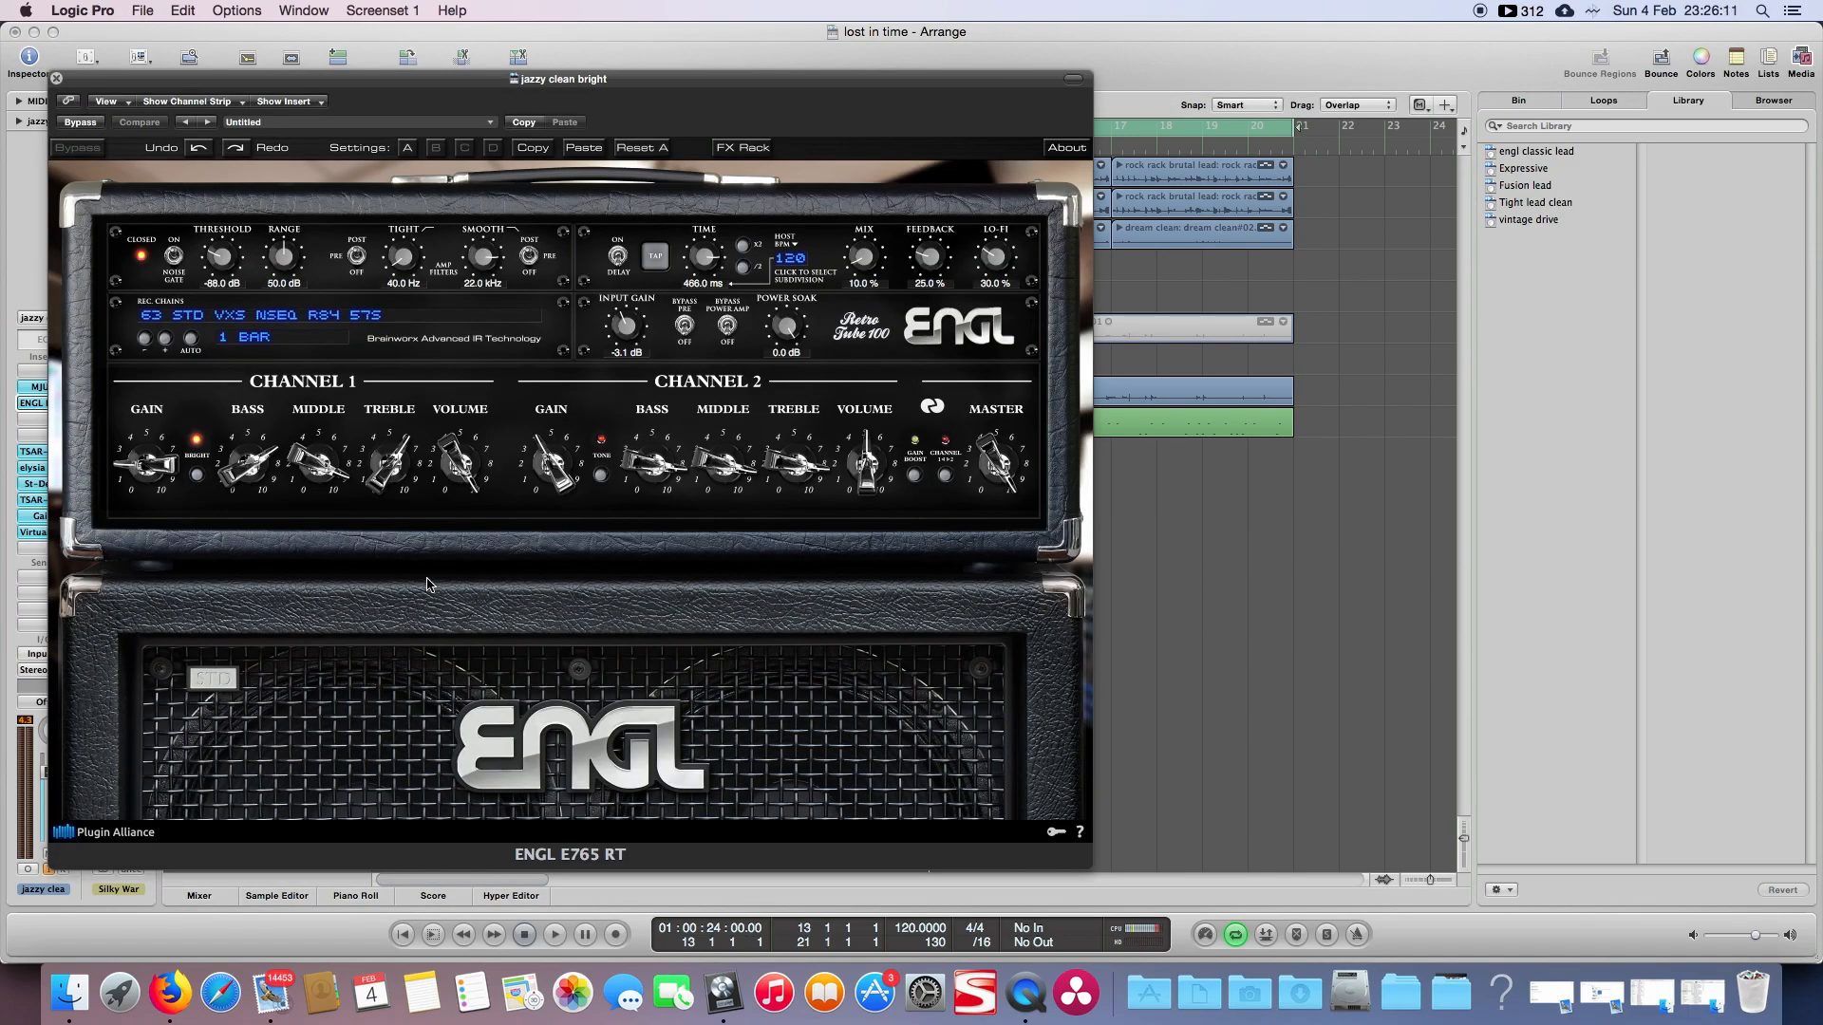
{"action": "left_click", "coordinate": [755, 150]}
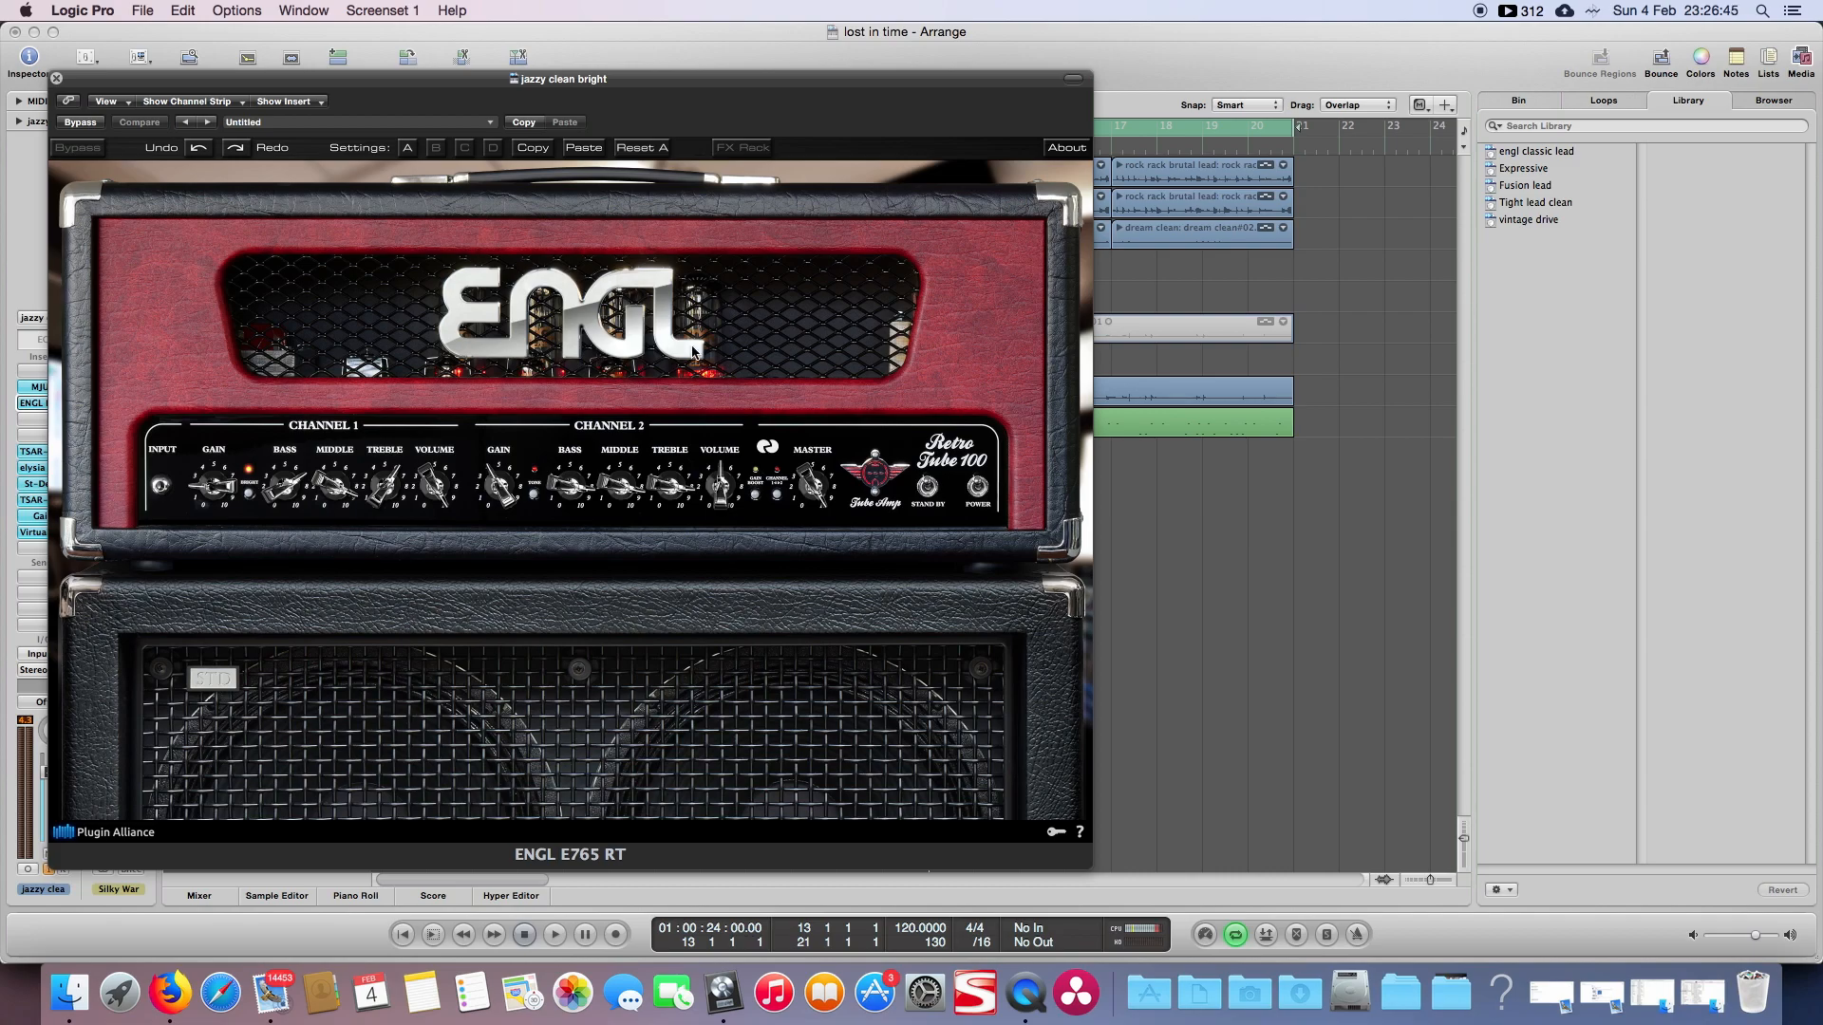
{"action": "left_click", "coordinate": [582, 309]}
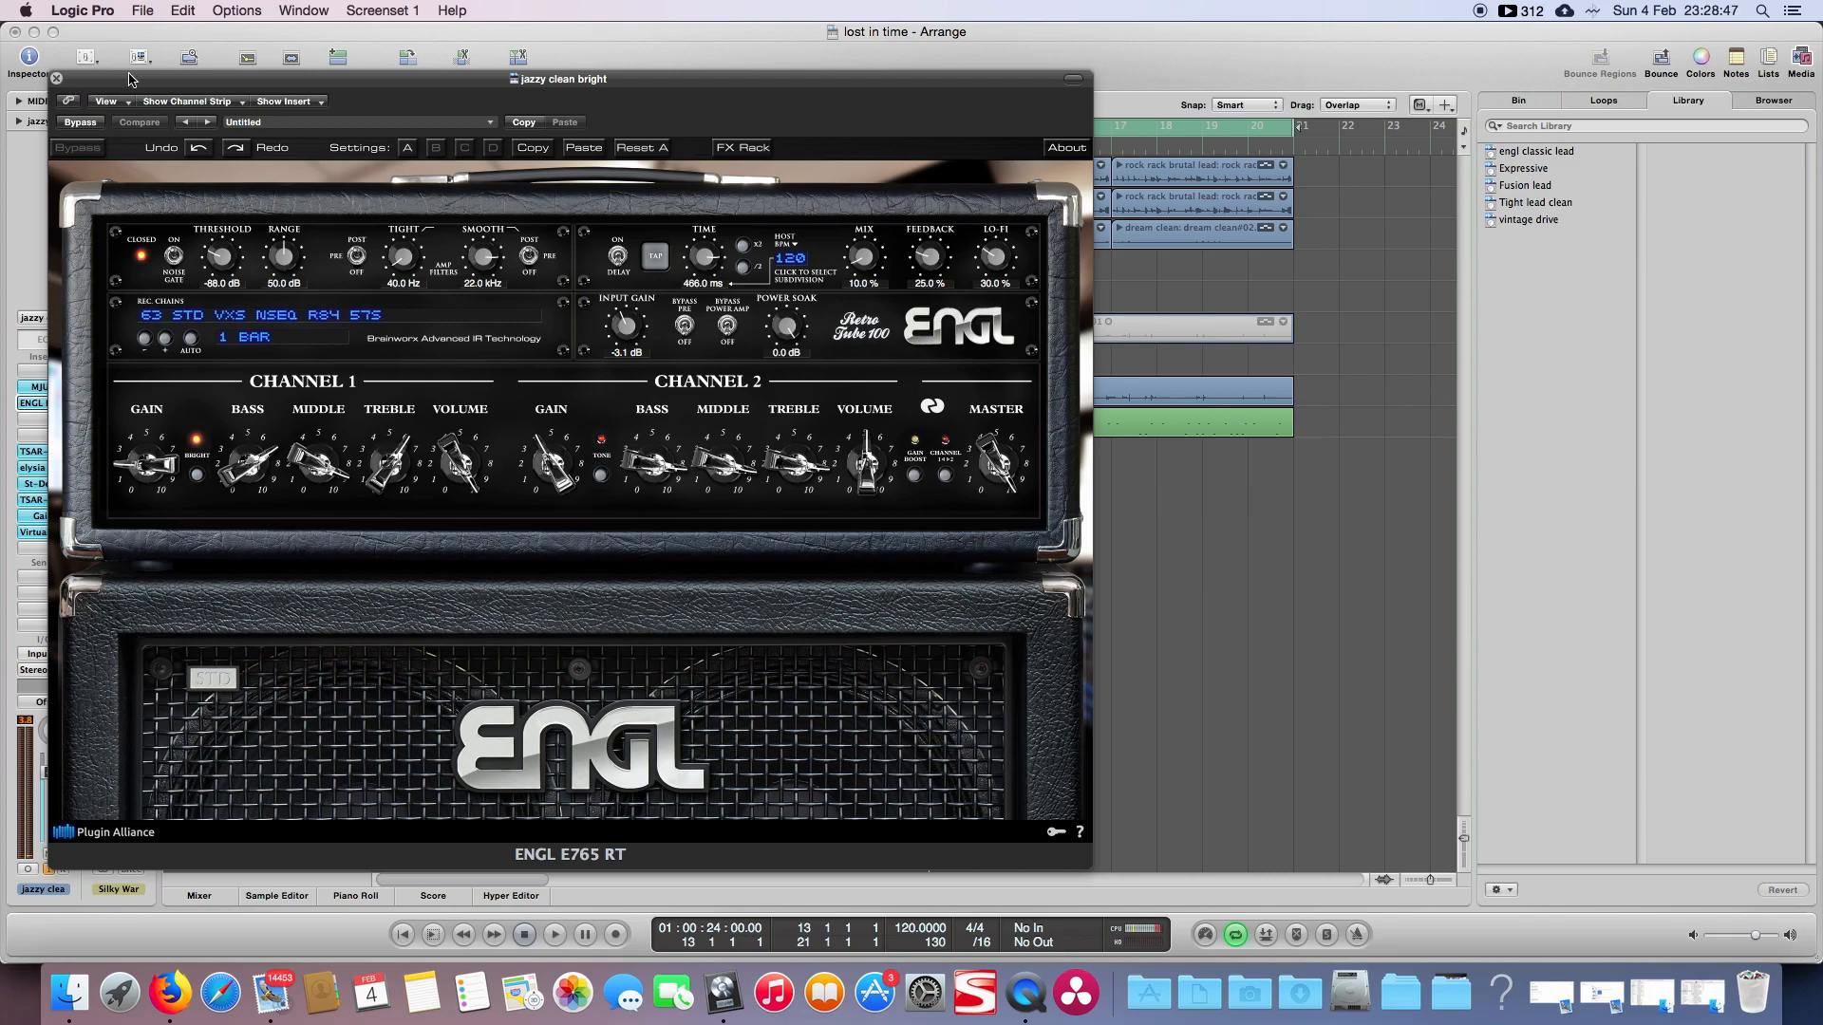
{"action": "left_click", "coordinate": [56, 79]}
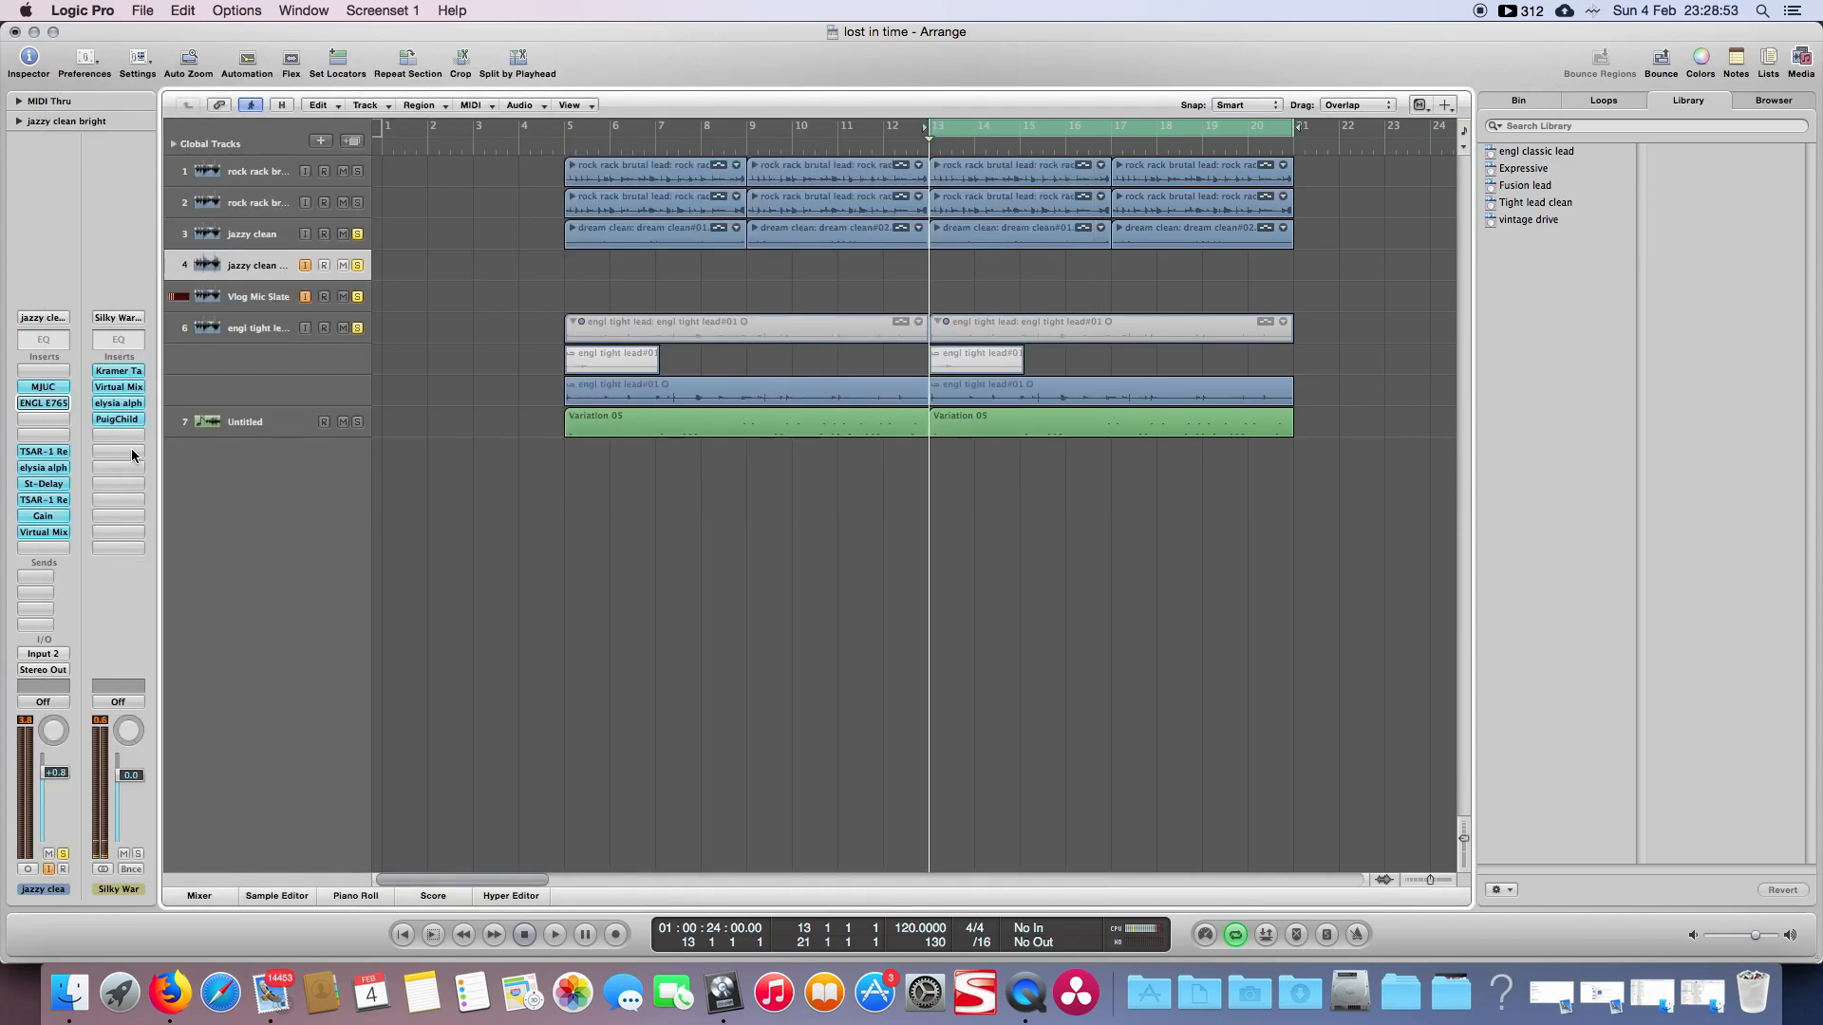
{"action": "left_click", "coordinate": [54, 454]}
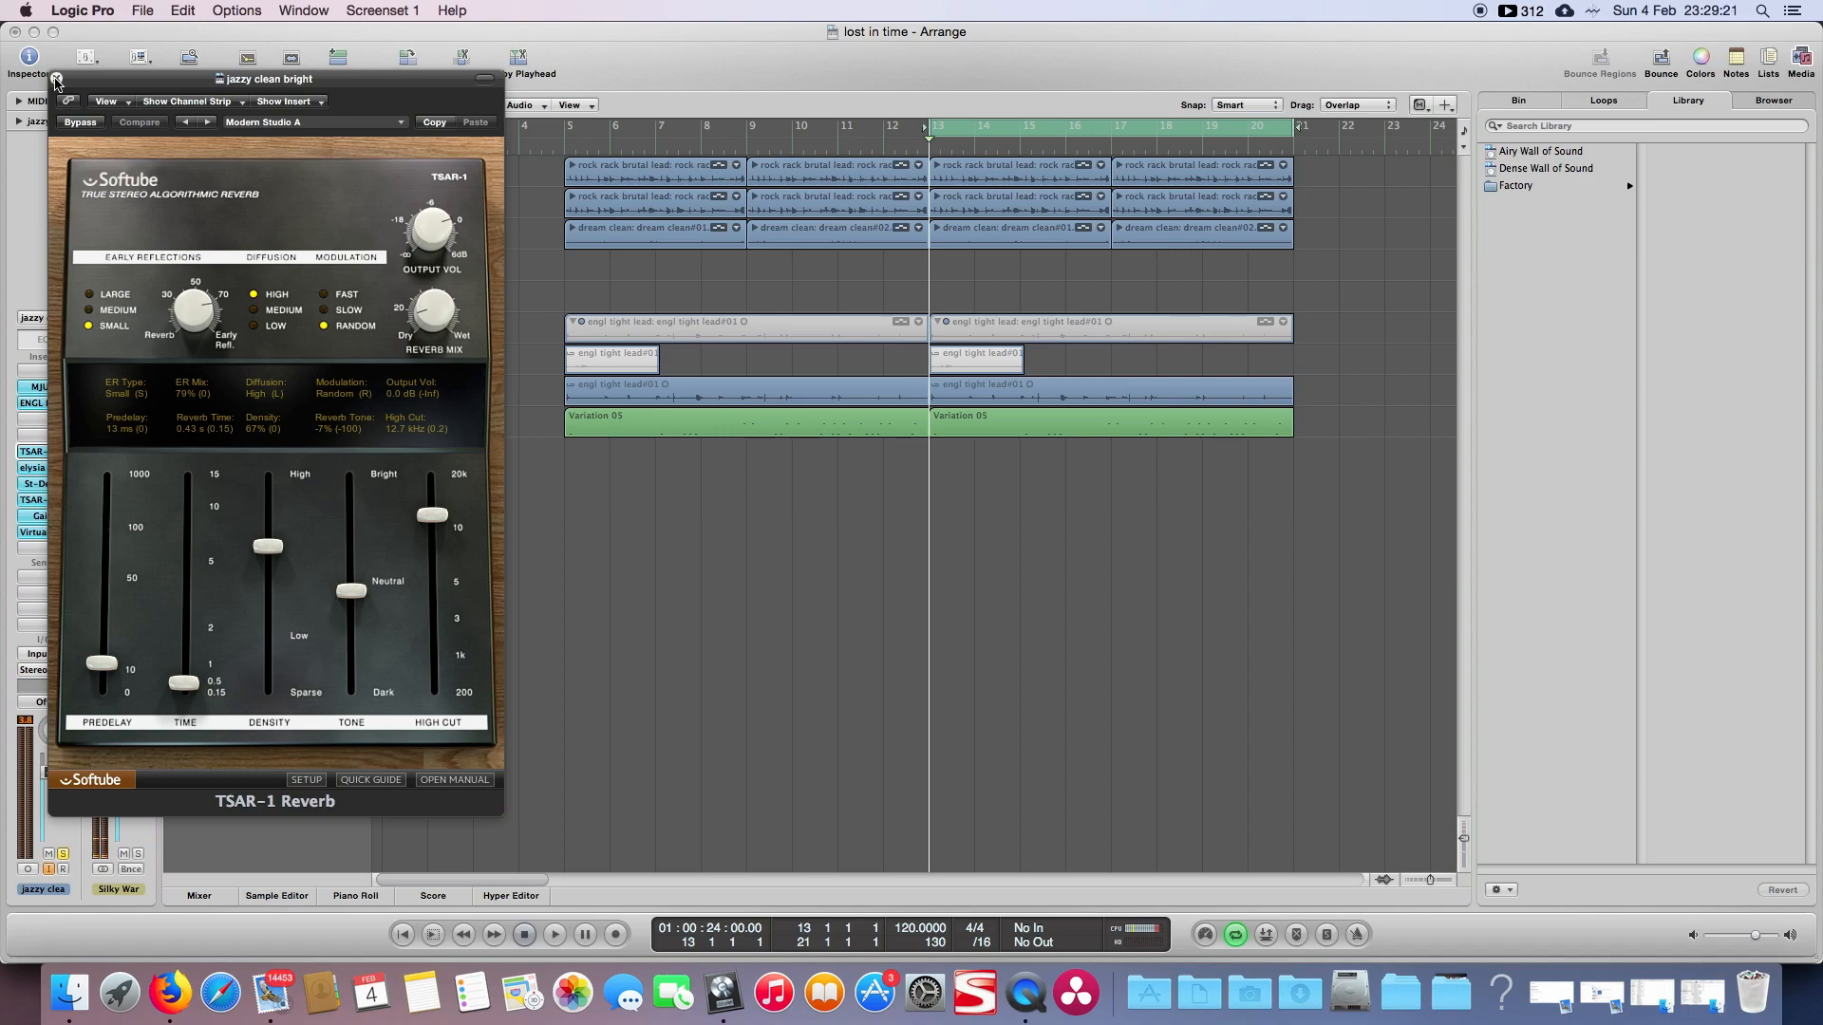
{"action": "left_click", "coordinate": [56, 79]}
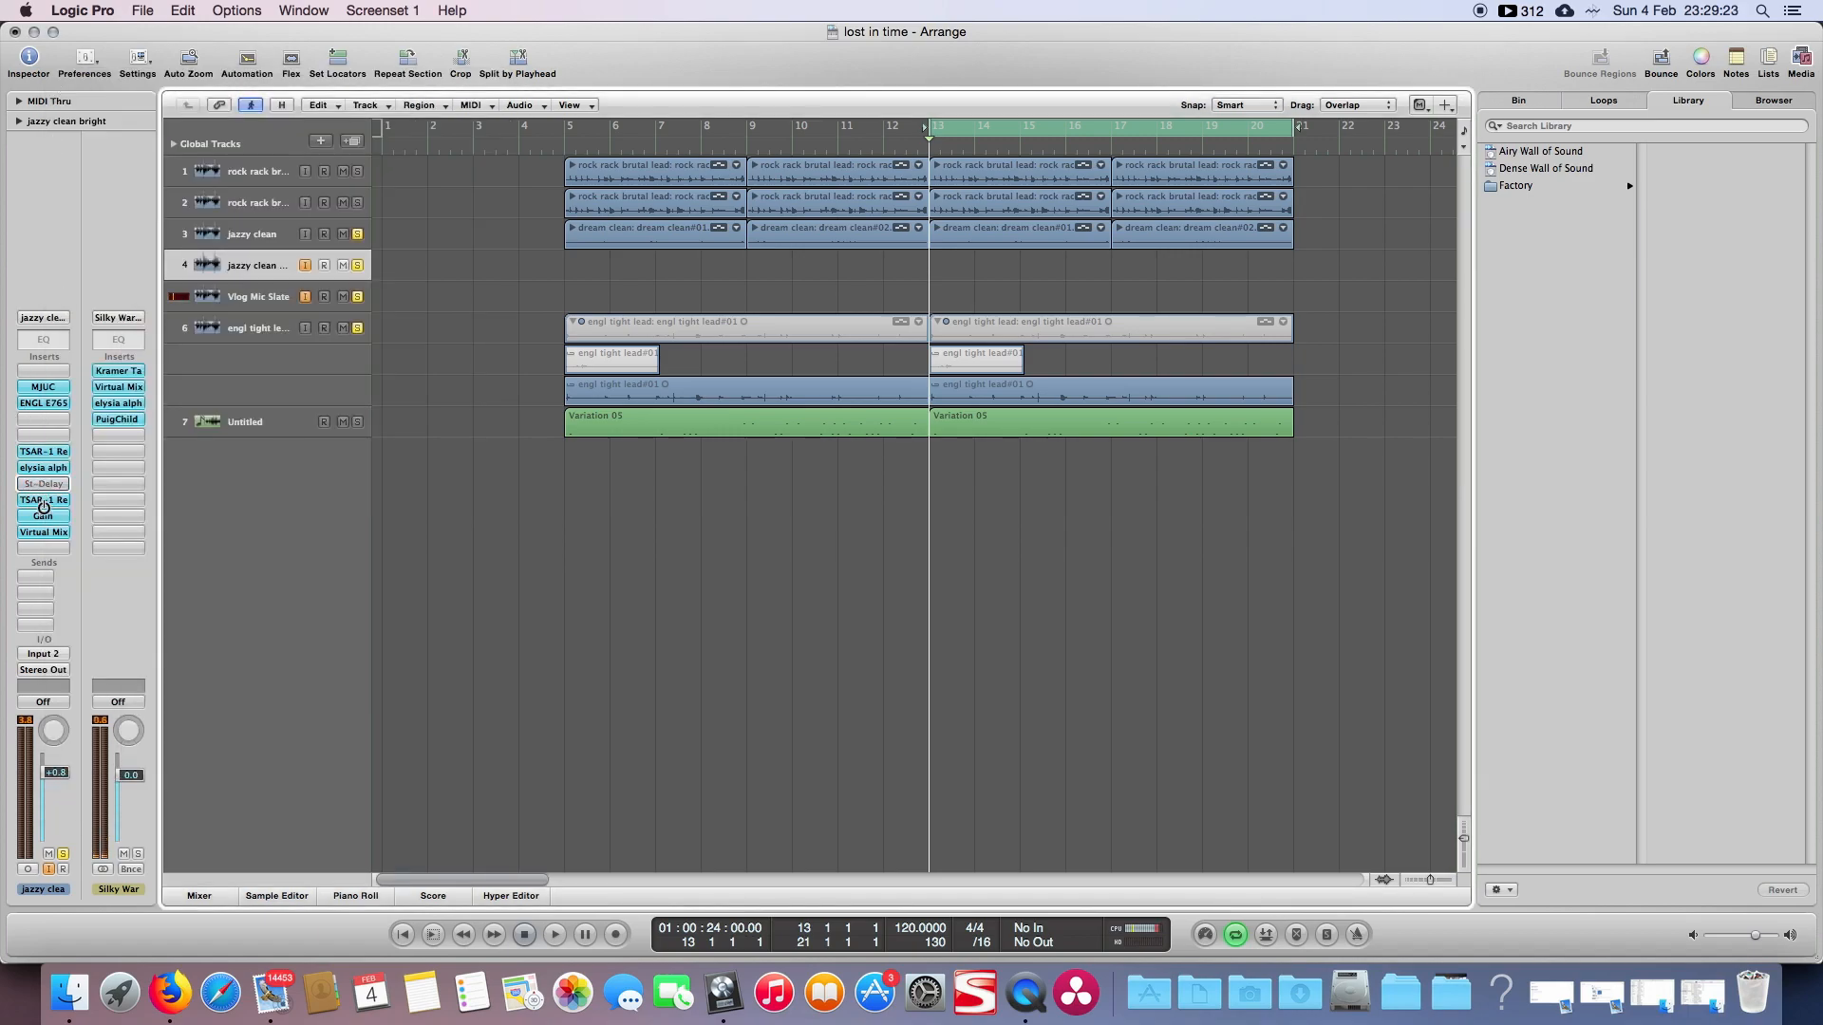
Step: Bypass the second TSAR-1 Reverb, Gain, Virtual Mix Rack and elysia alpha master inserts on the jazzy clean bright track
{"action": "left_click", "coordinate": [44, 502], "text": "alt"}
{"action": "left_click", "coordinate": [44, 517], "text": "alt"}
{"action": "left_click", "coordinate": [45, 533], "text": "alt"}
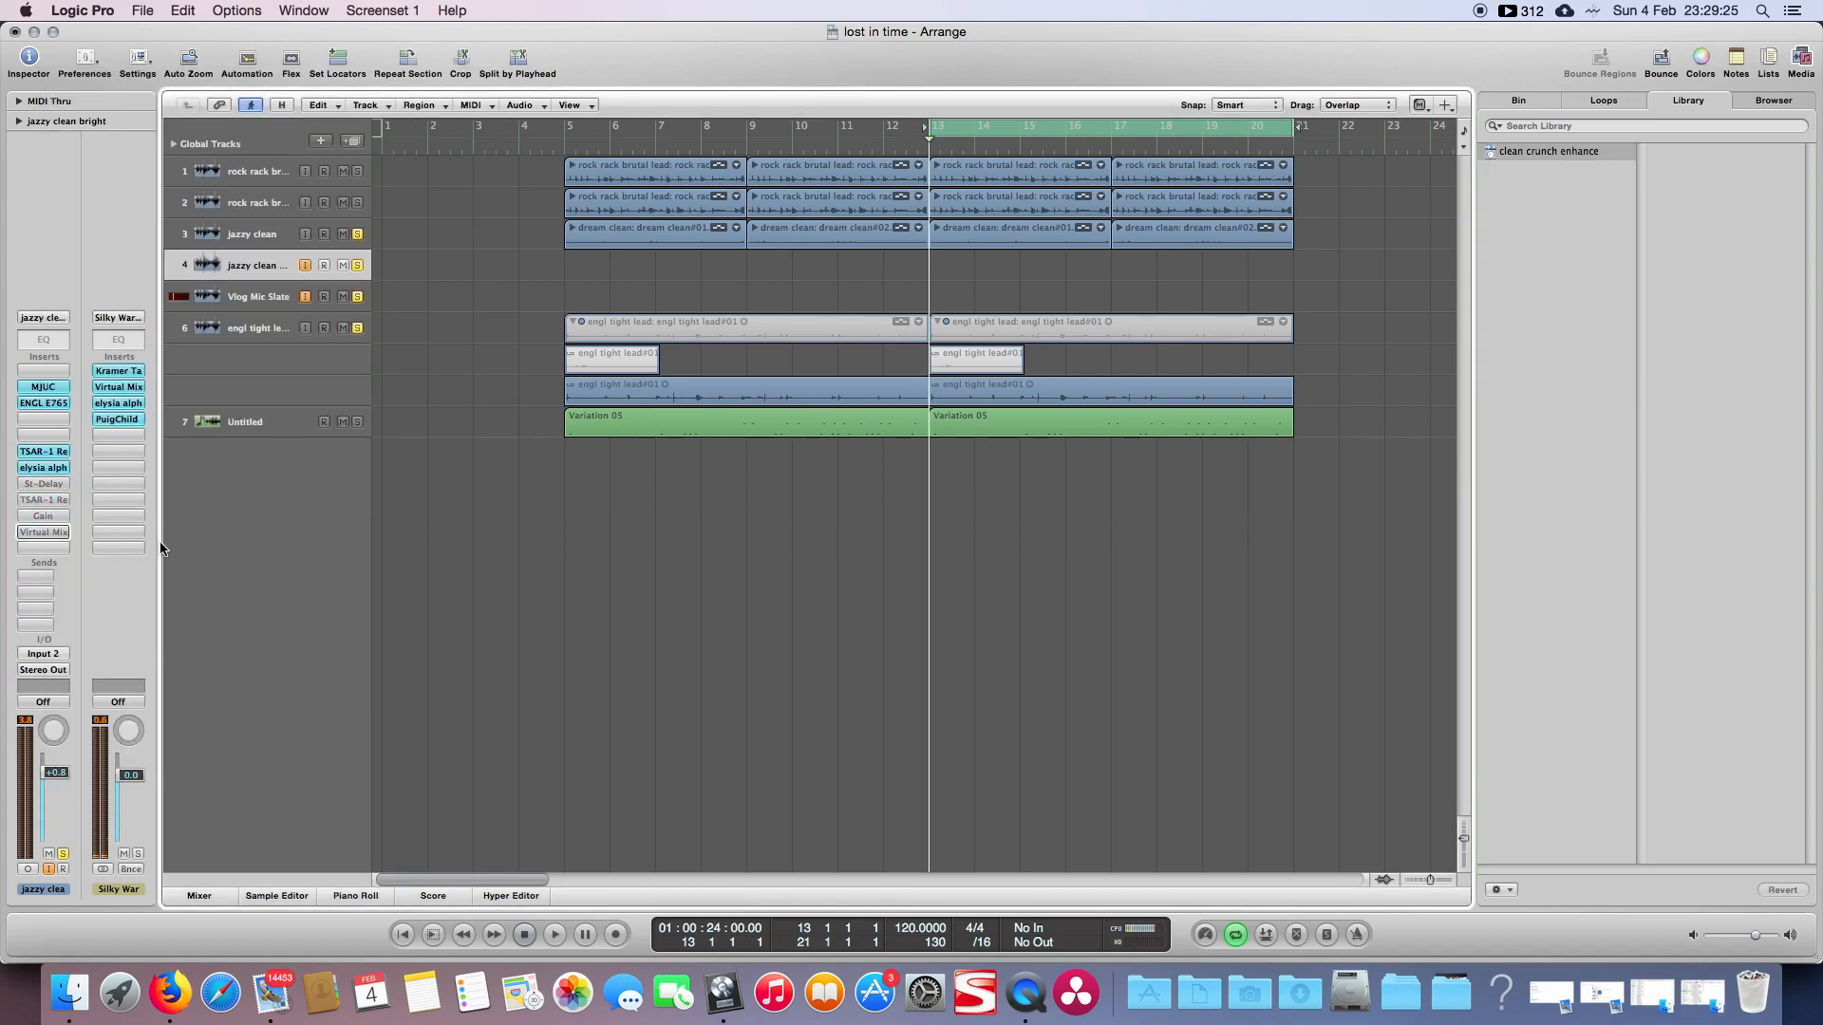
{"action": "left_click", "coordinate": [43, 468], "text": "alt"}
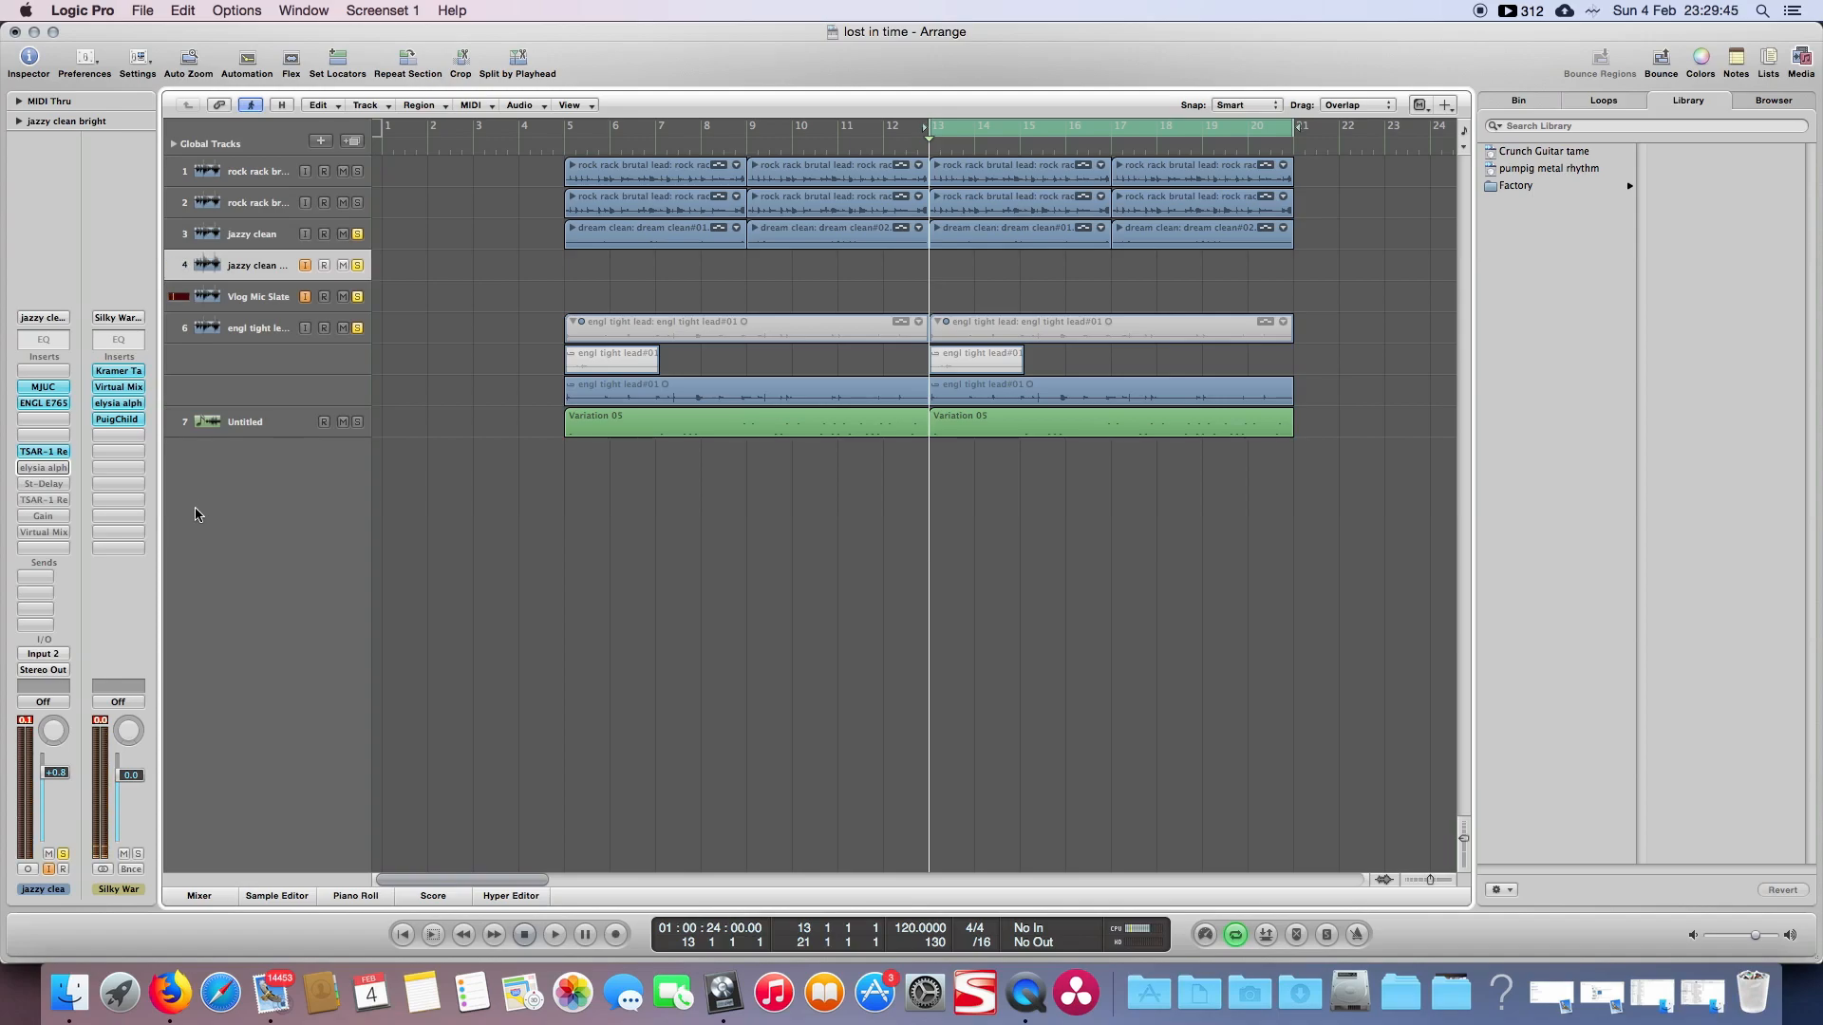
Step: Take the elysia alpha master insert out of bypass and view its settings
{"action": "left_click", "coordinate": [55, 473], "text": "alt"}
{"action": "left_click", "coordinate": [58, 470]}
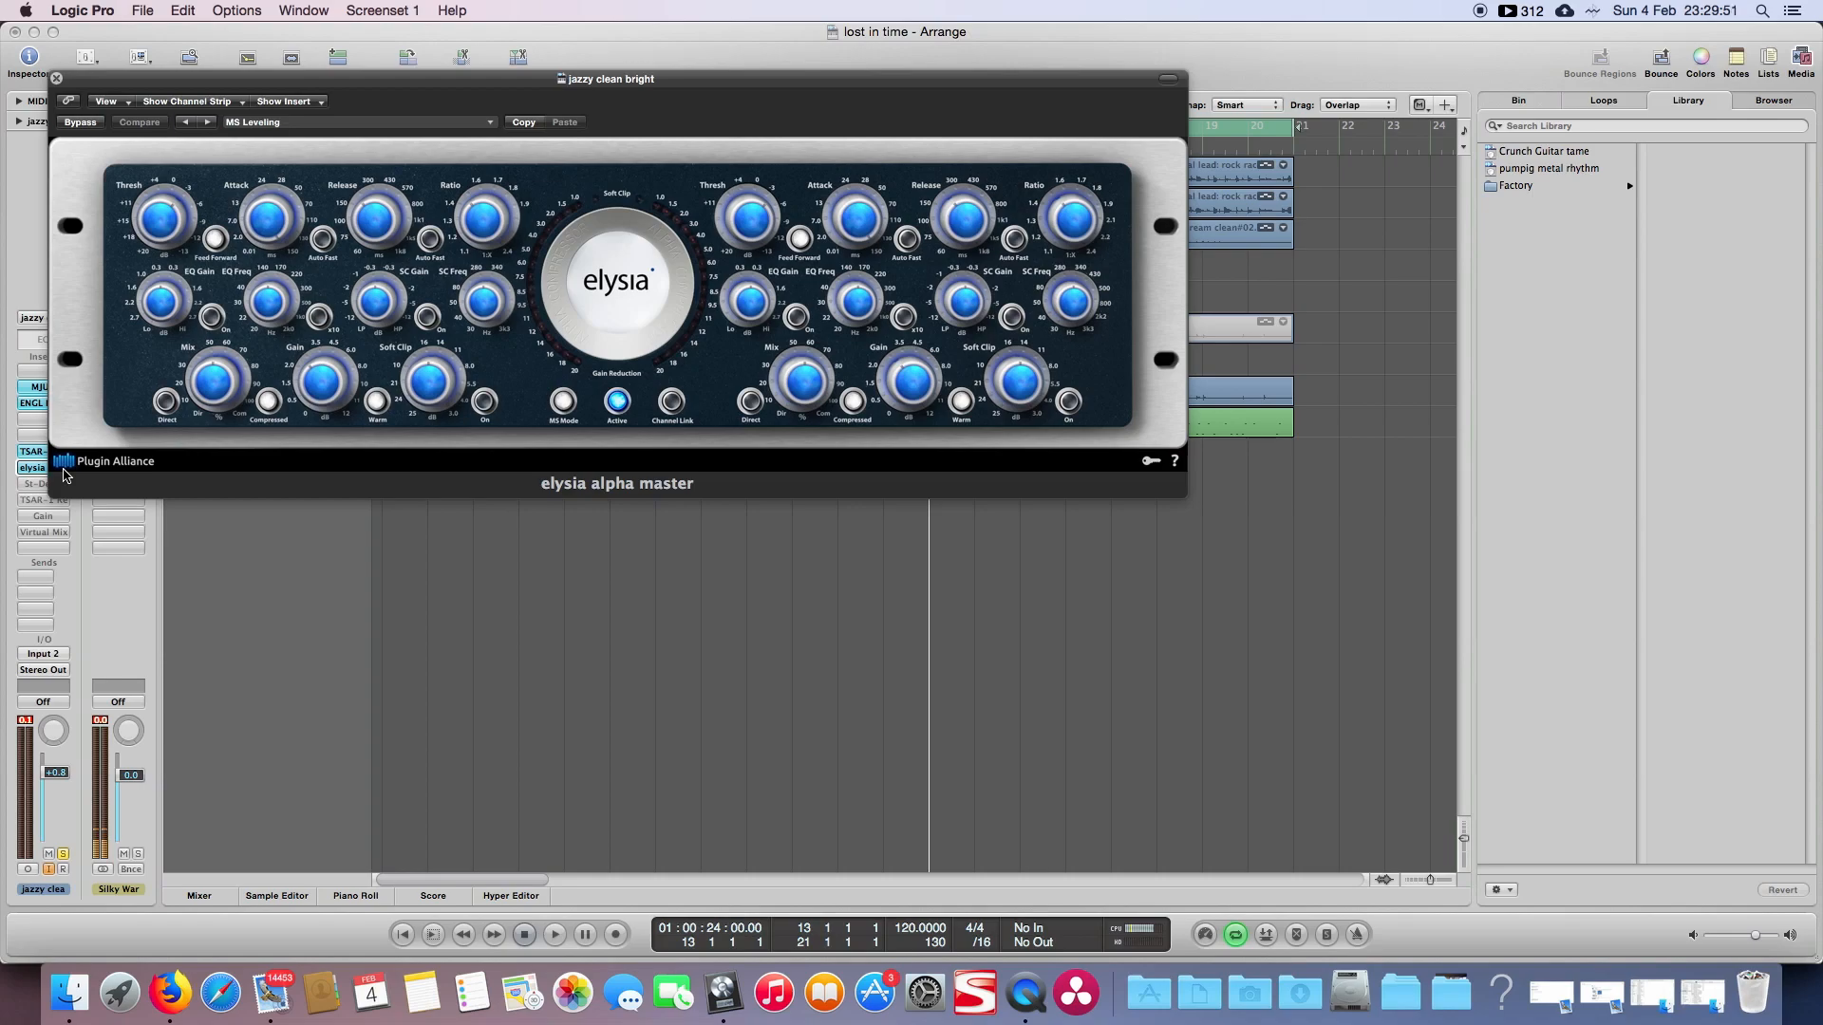
{"action": "left_click", "coordinate": [55, 80]}
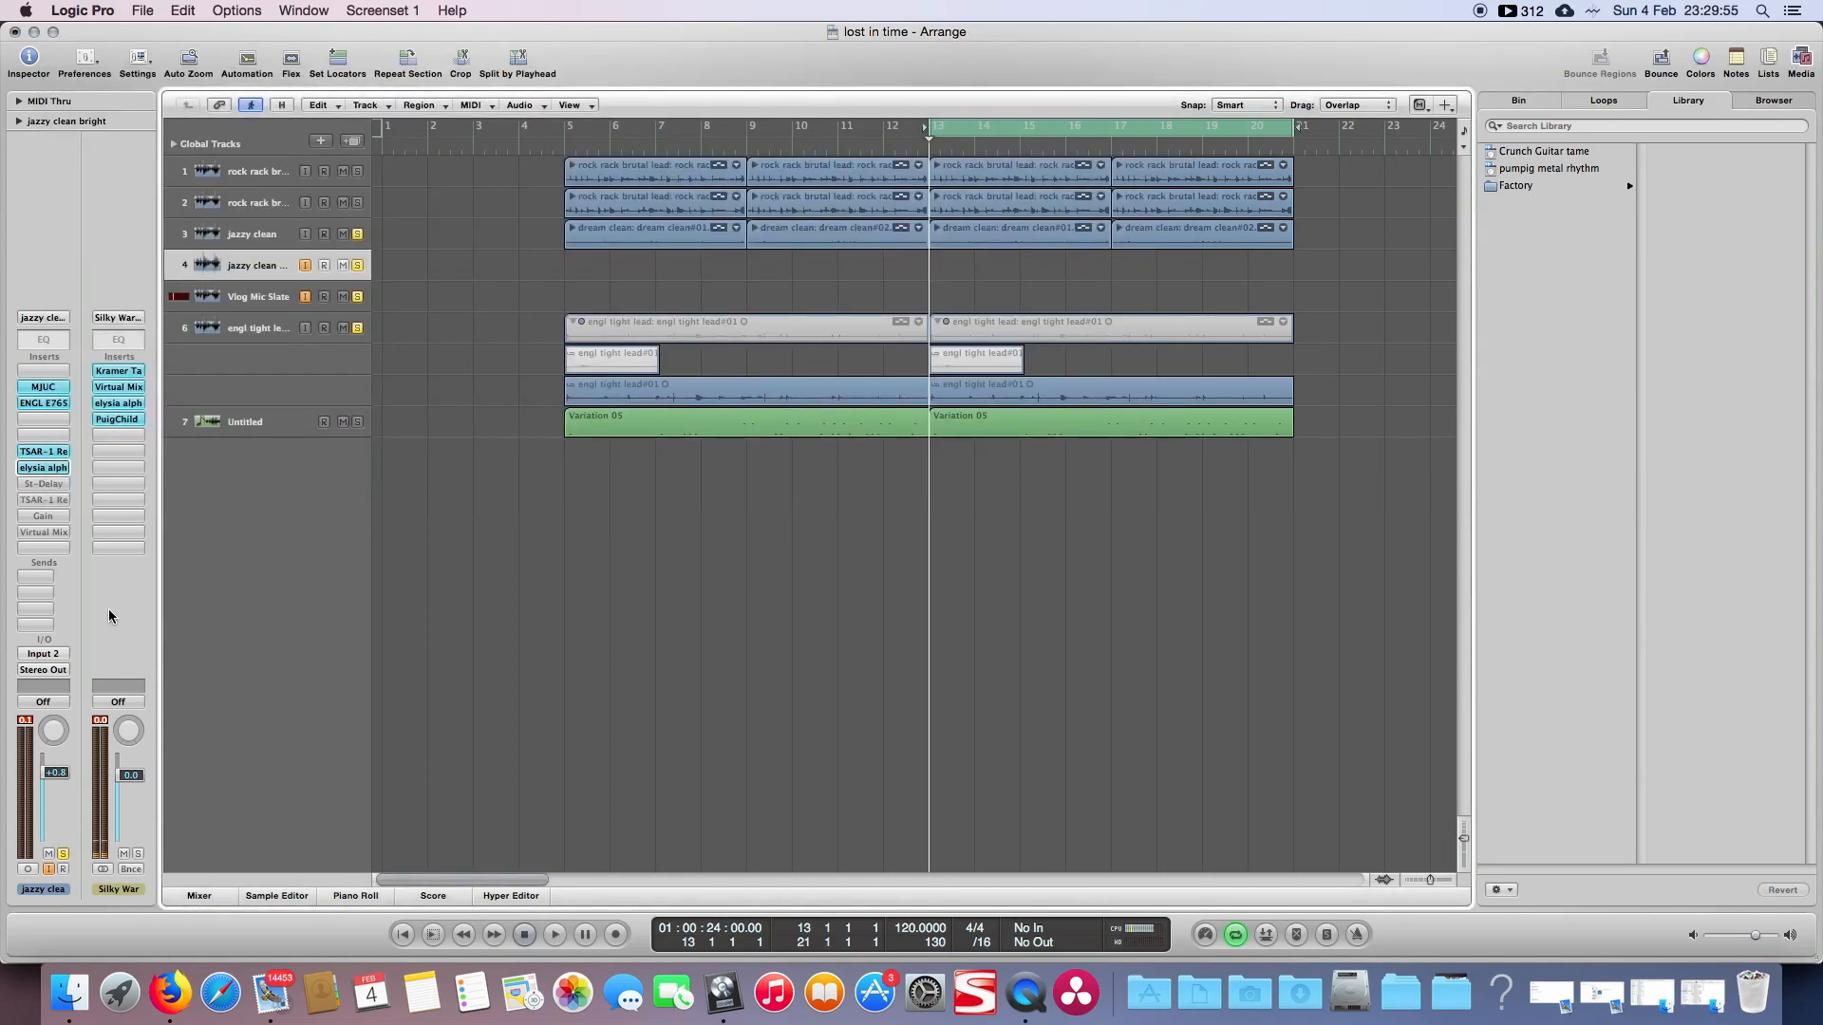
Step: Audition the Stereo Delay by taking it out of bypass, and bypass it again
{"action": "left_click", "coordinate": [43, 484]}
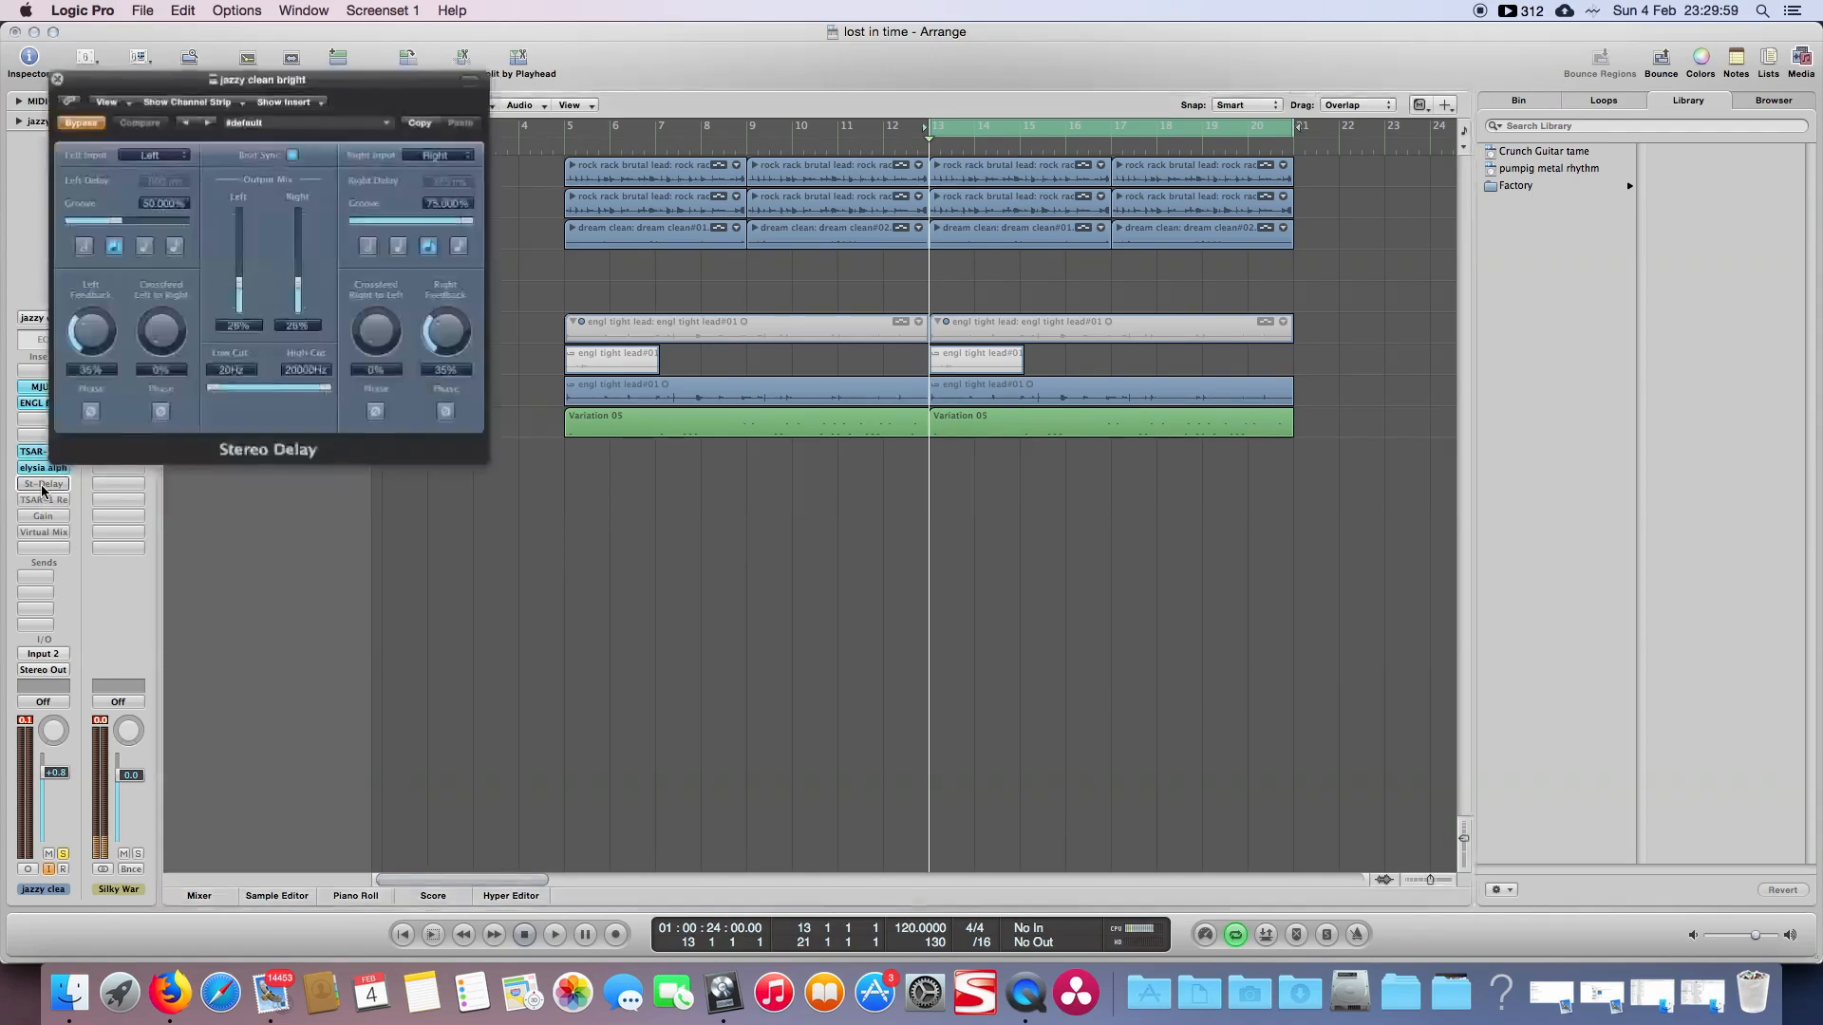
{"action": "left_click", "coordinate": [83, 124]}
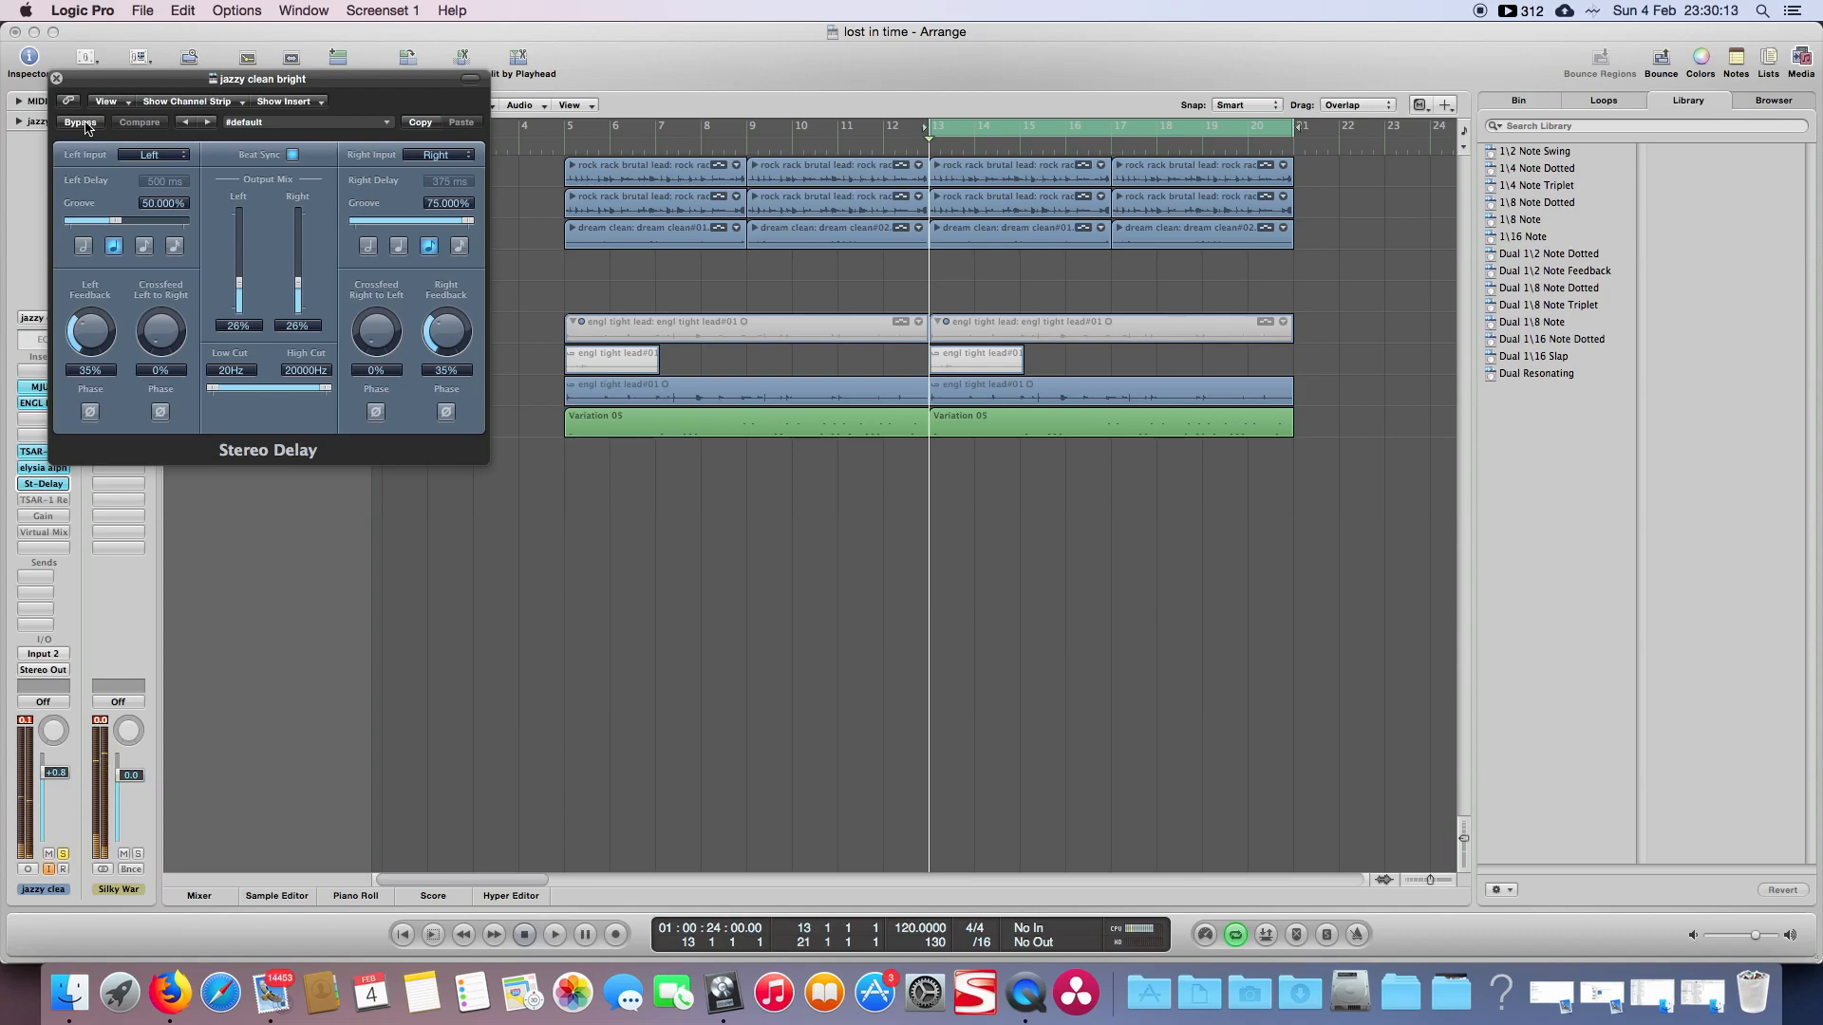
{"action": "left_click", "coordinate": [81, 122]}
{"action": "left_click", "coordinate": [56, 78]}
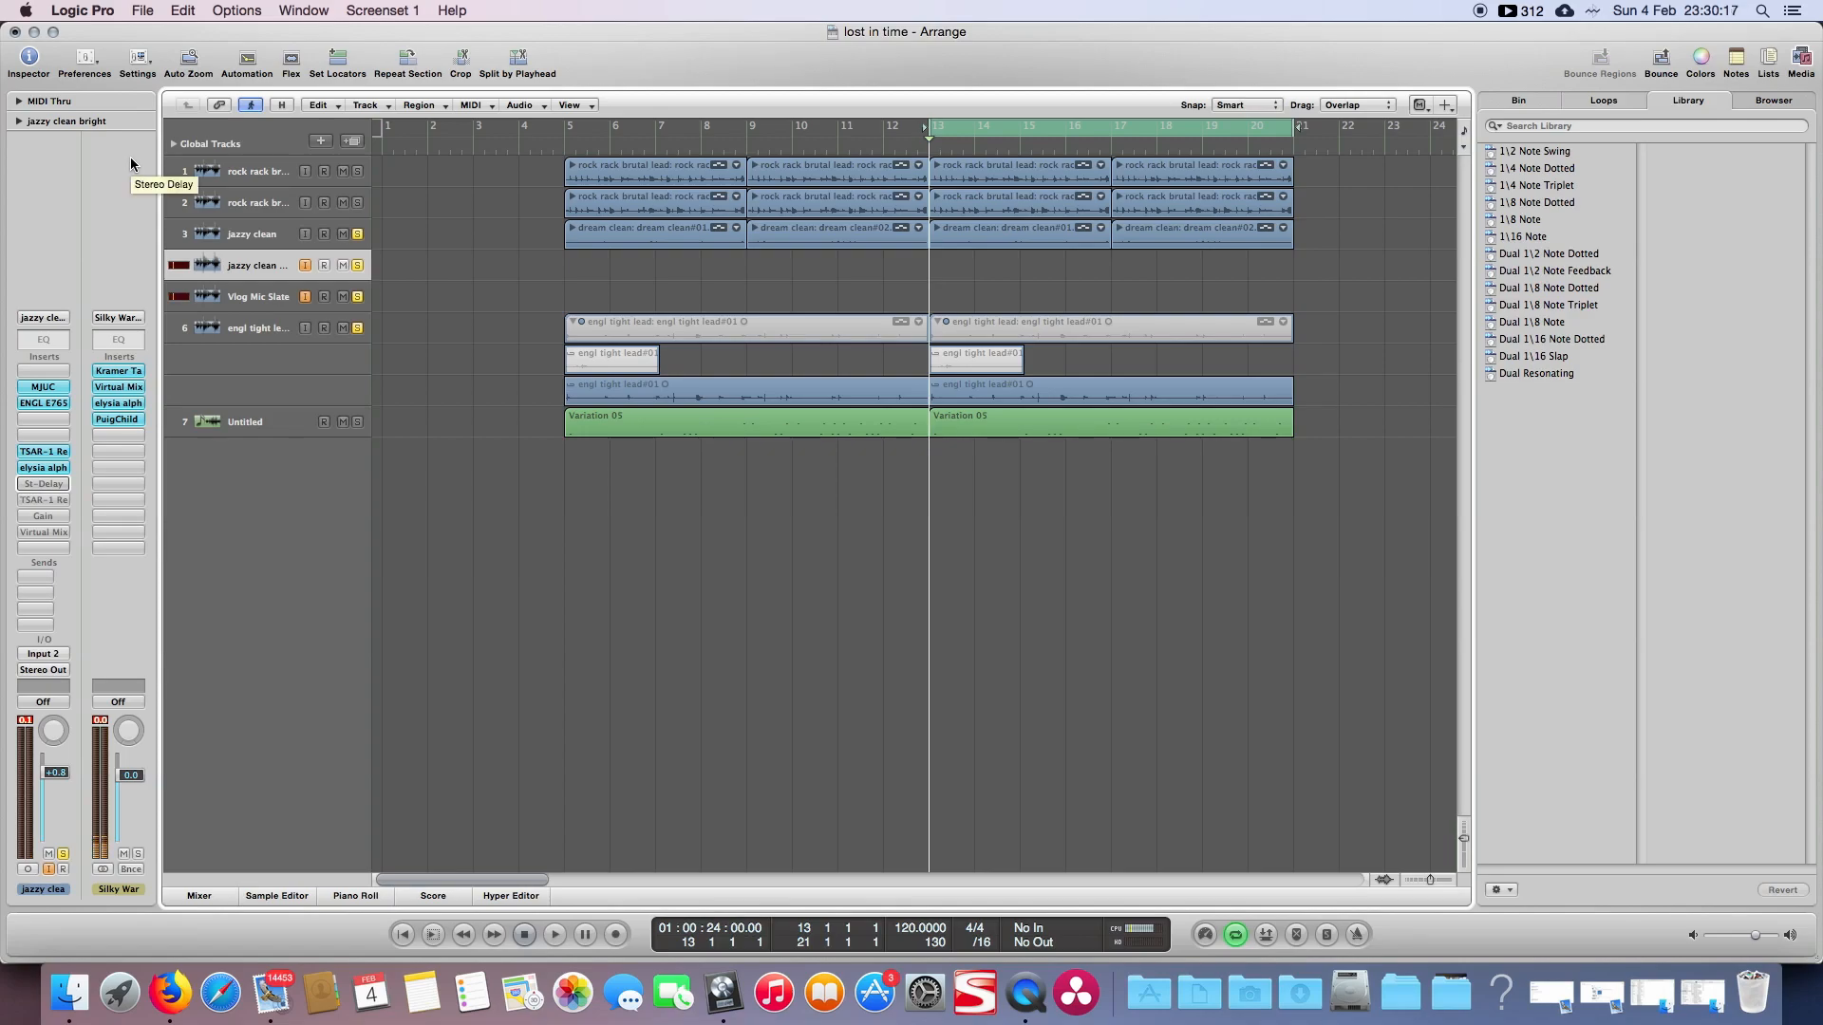
Step: Open the second TSAR-1 Reverb, which uses the Epic Long preset, and take it out of bypass
{"action": "left_click", "coordinate": [46, 499]}
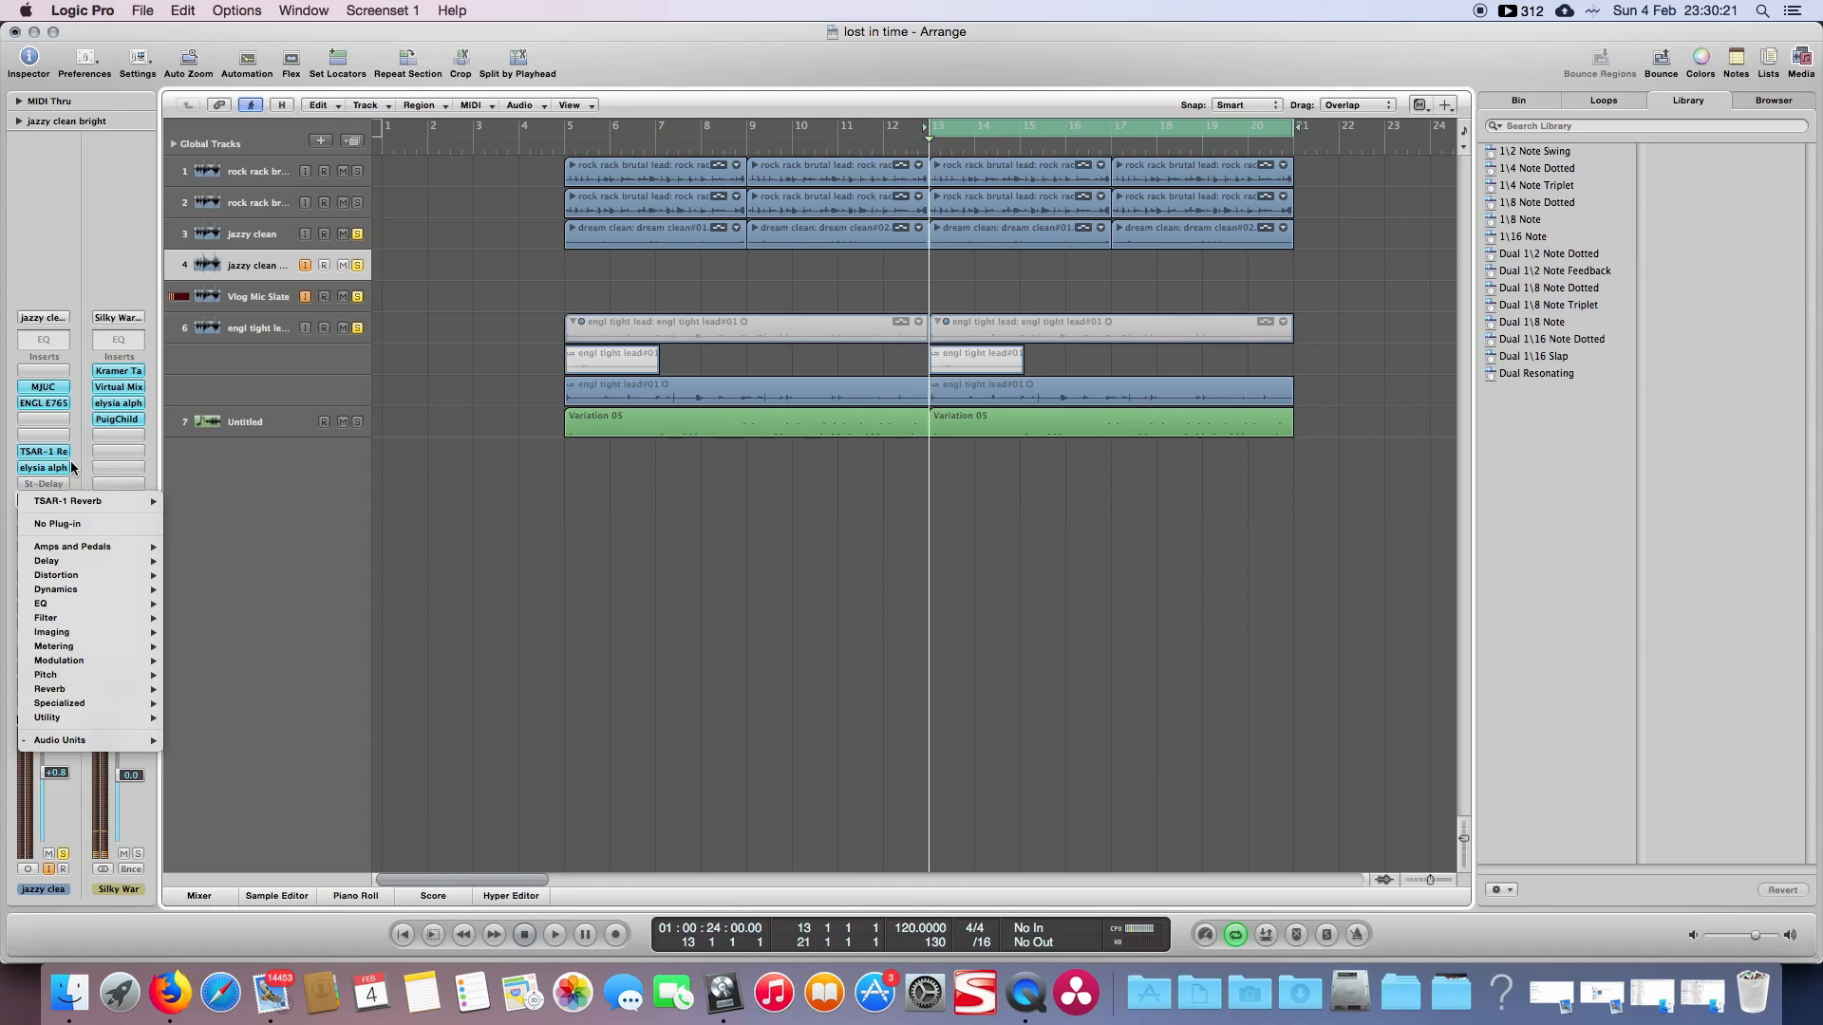
{"action": "left_click", "coordinate": [80, 455]}
{"action": "left_click", "coordinate": [55, 499]}
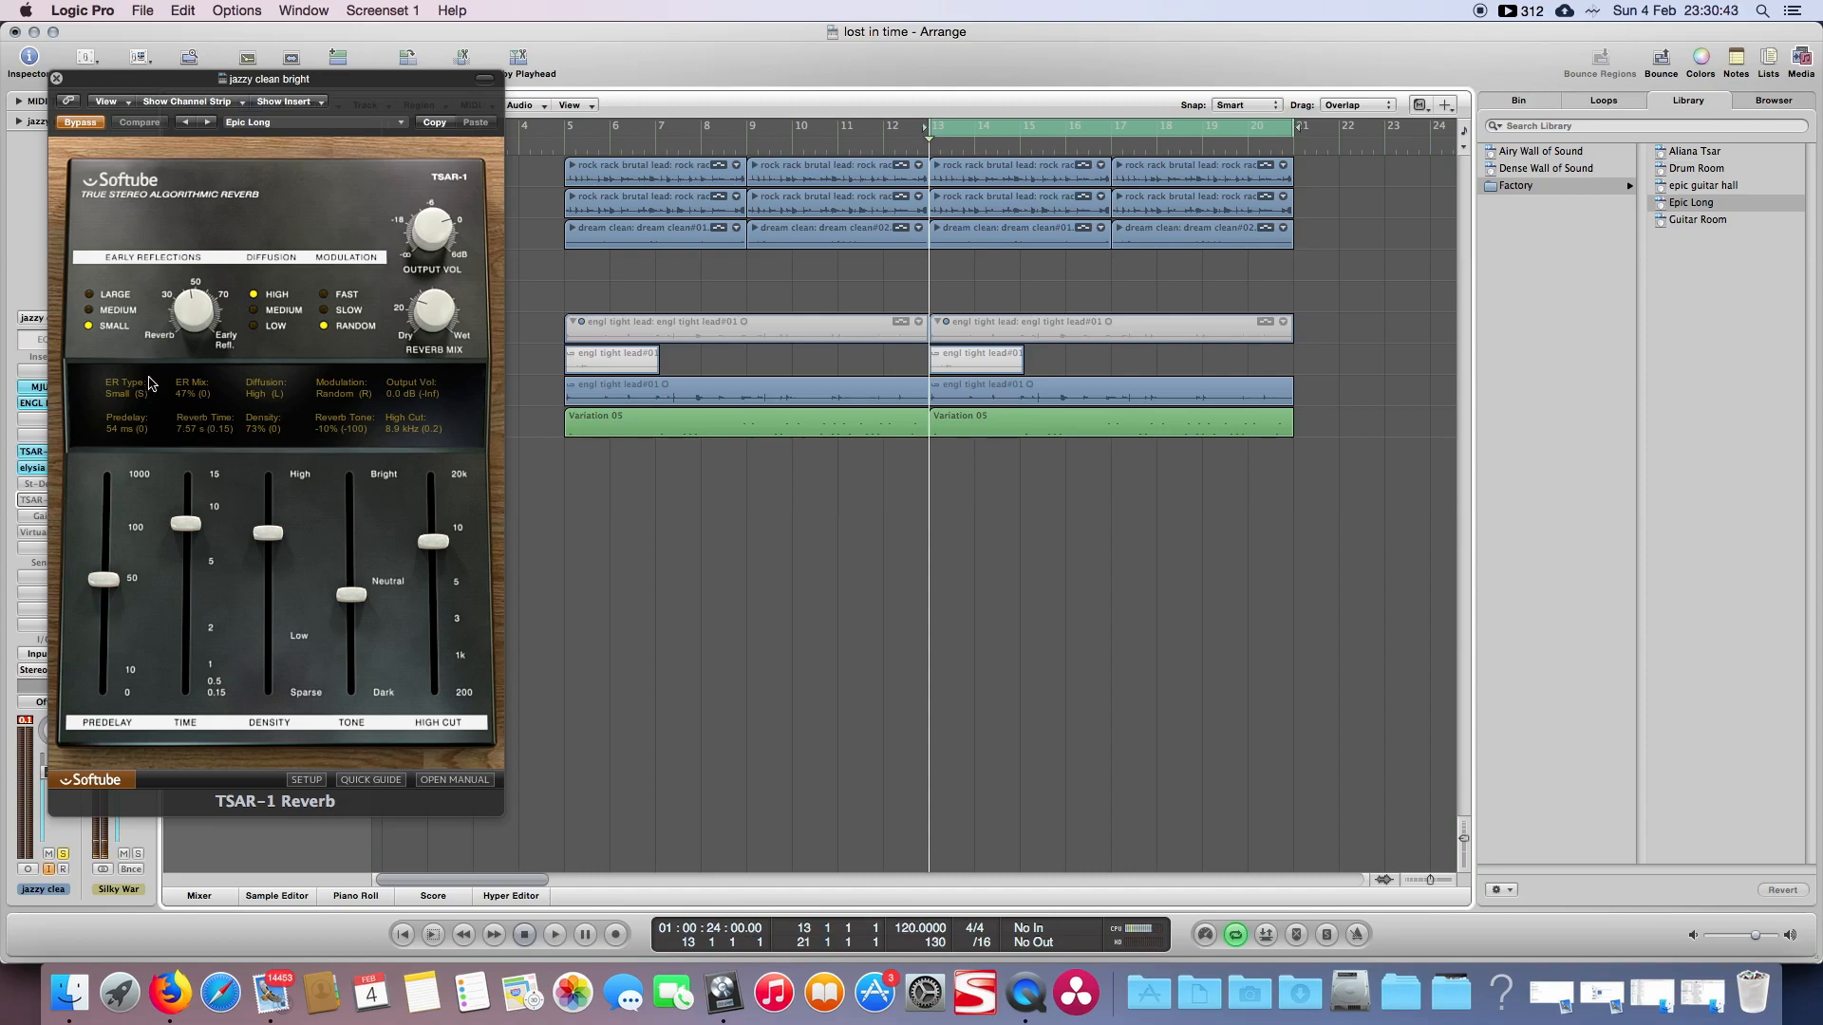
{"action": "left_click", "coordinate": [78, 123]}
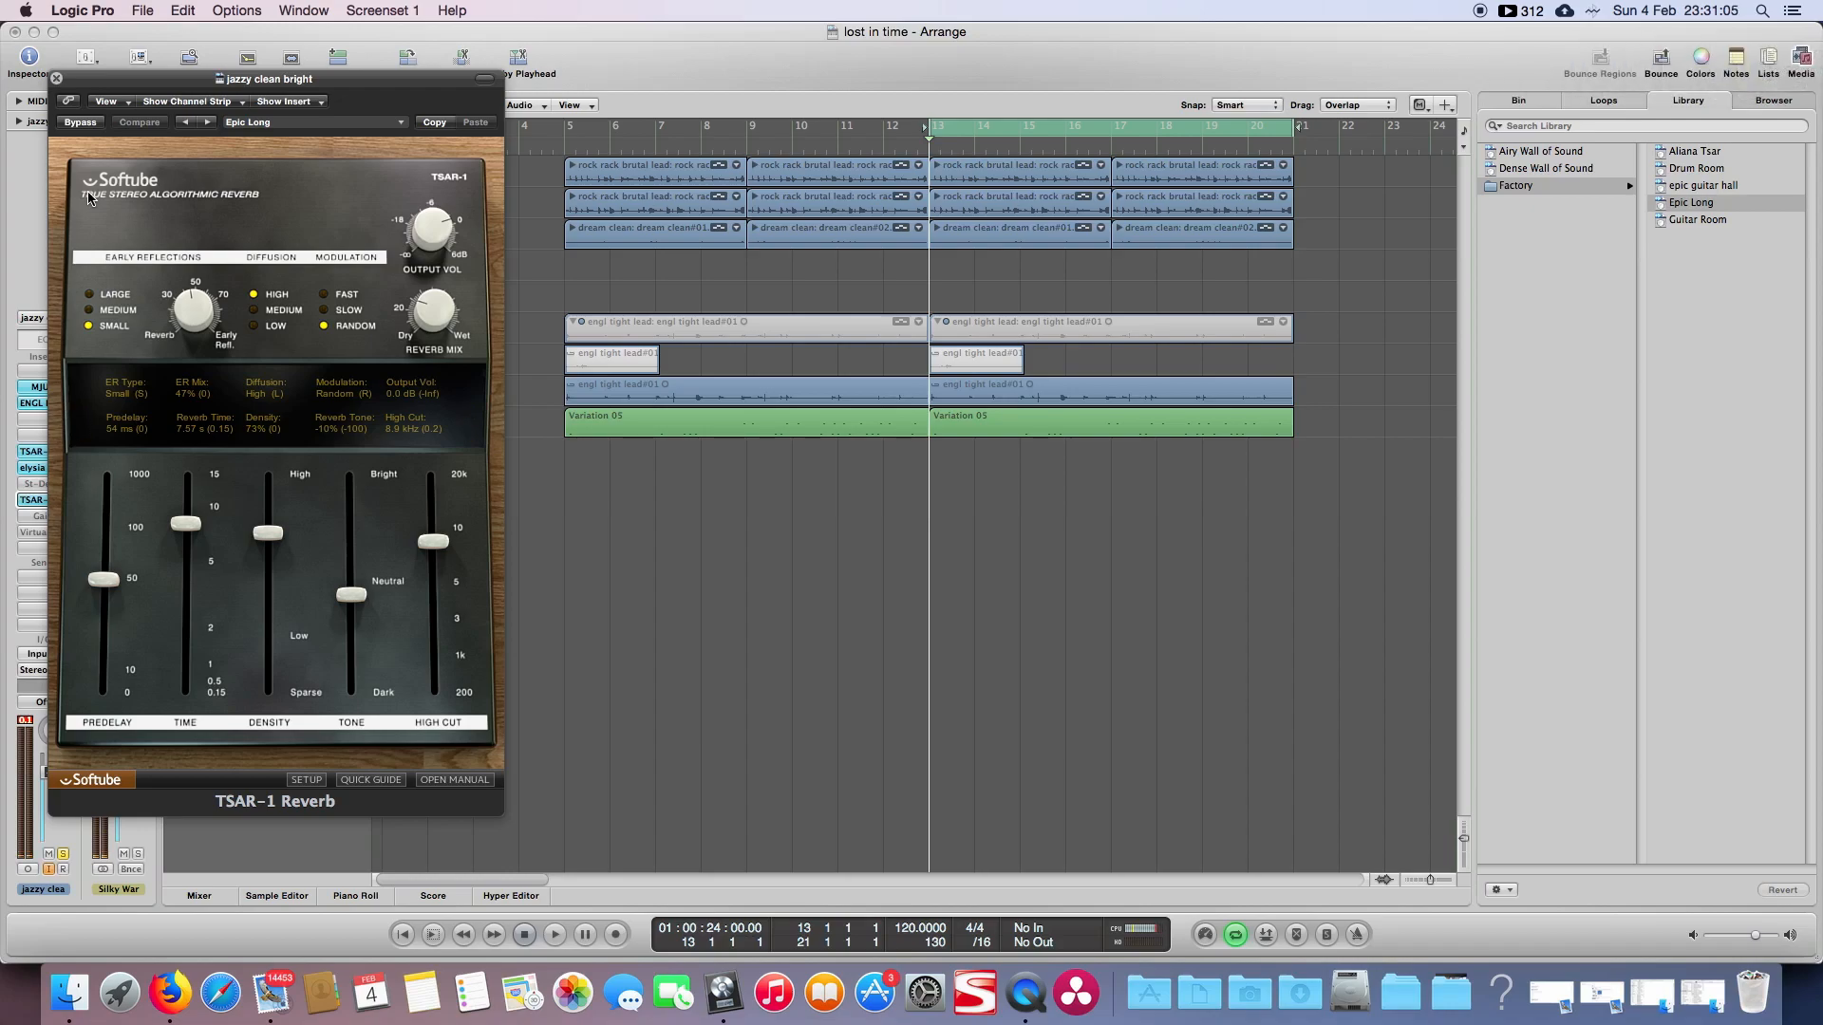
{"action": "left_click", "coordinate": [56, 79]}
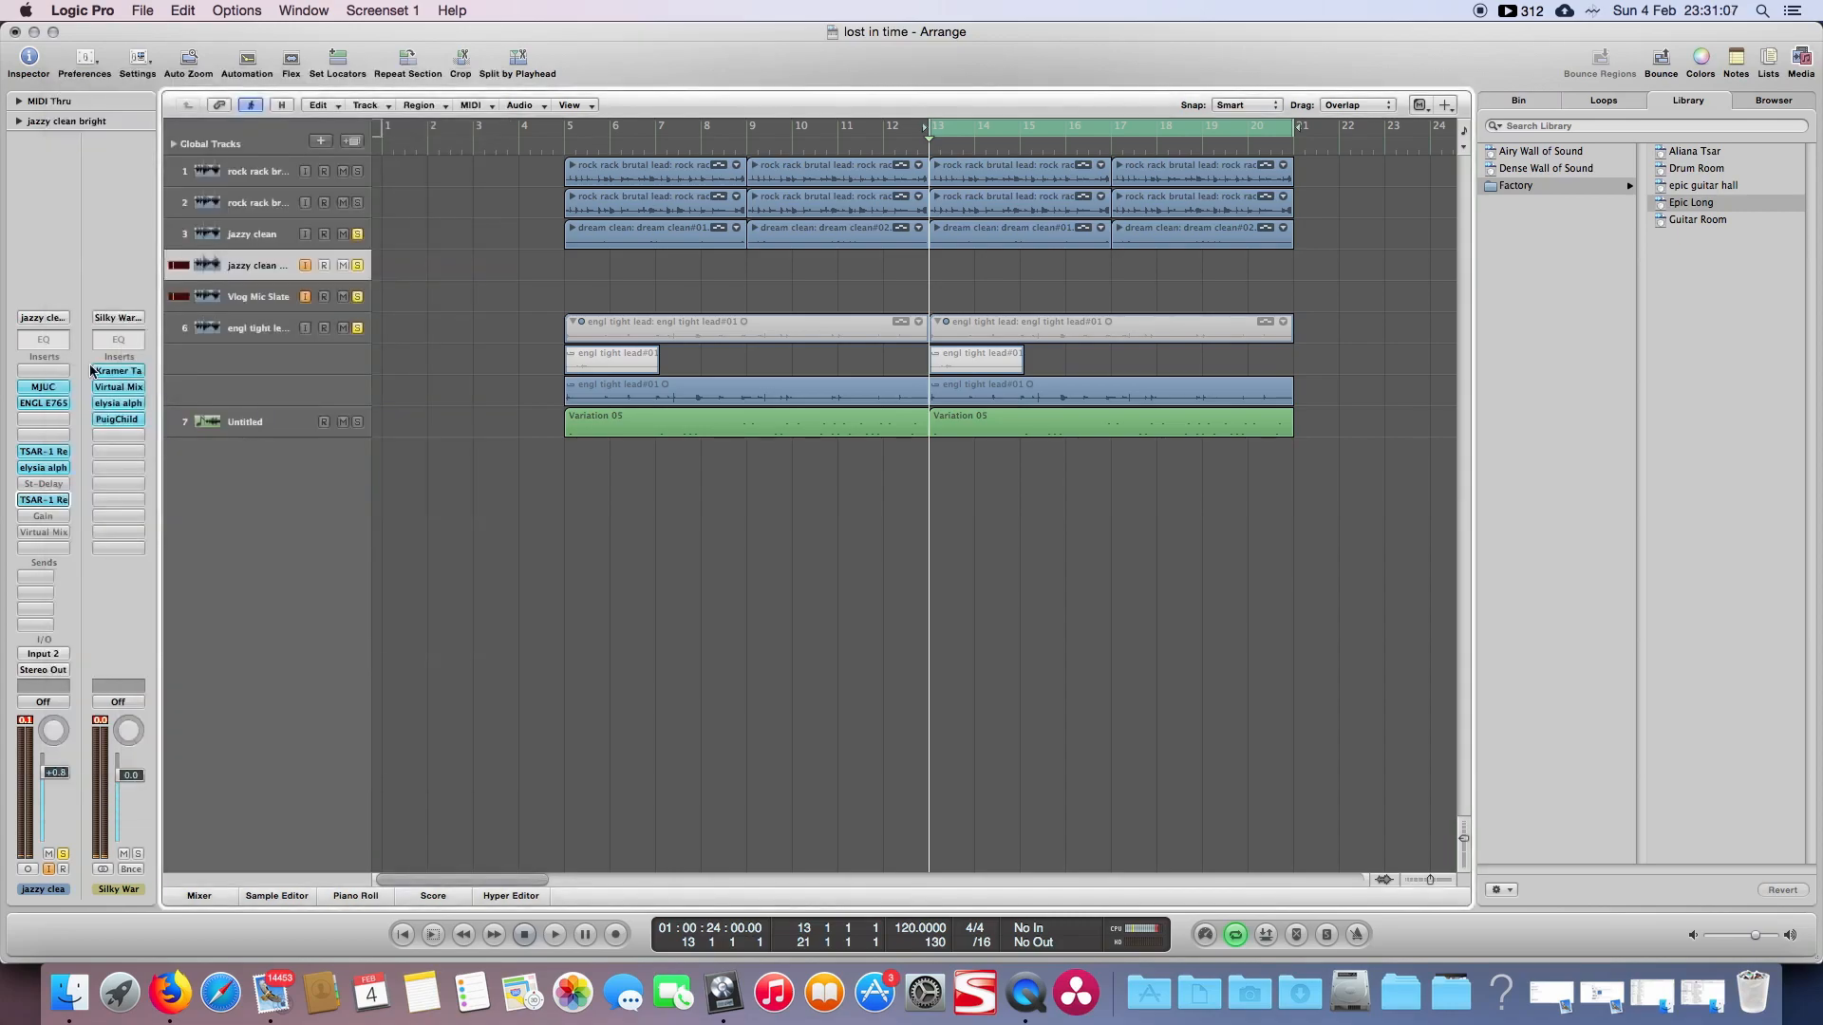
Step: Review the Gain and Virtual Mix Rack settings, and take the Virtual Mix Rack, Gain and Stereo Delay inserts out of bypass
{"action": "left_click", "coordinate": [59, 519]}
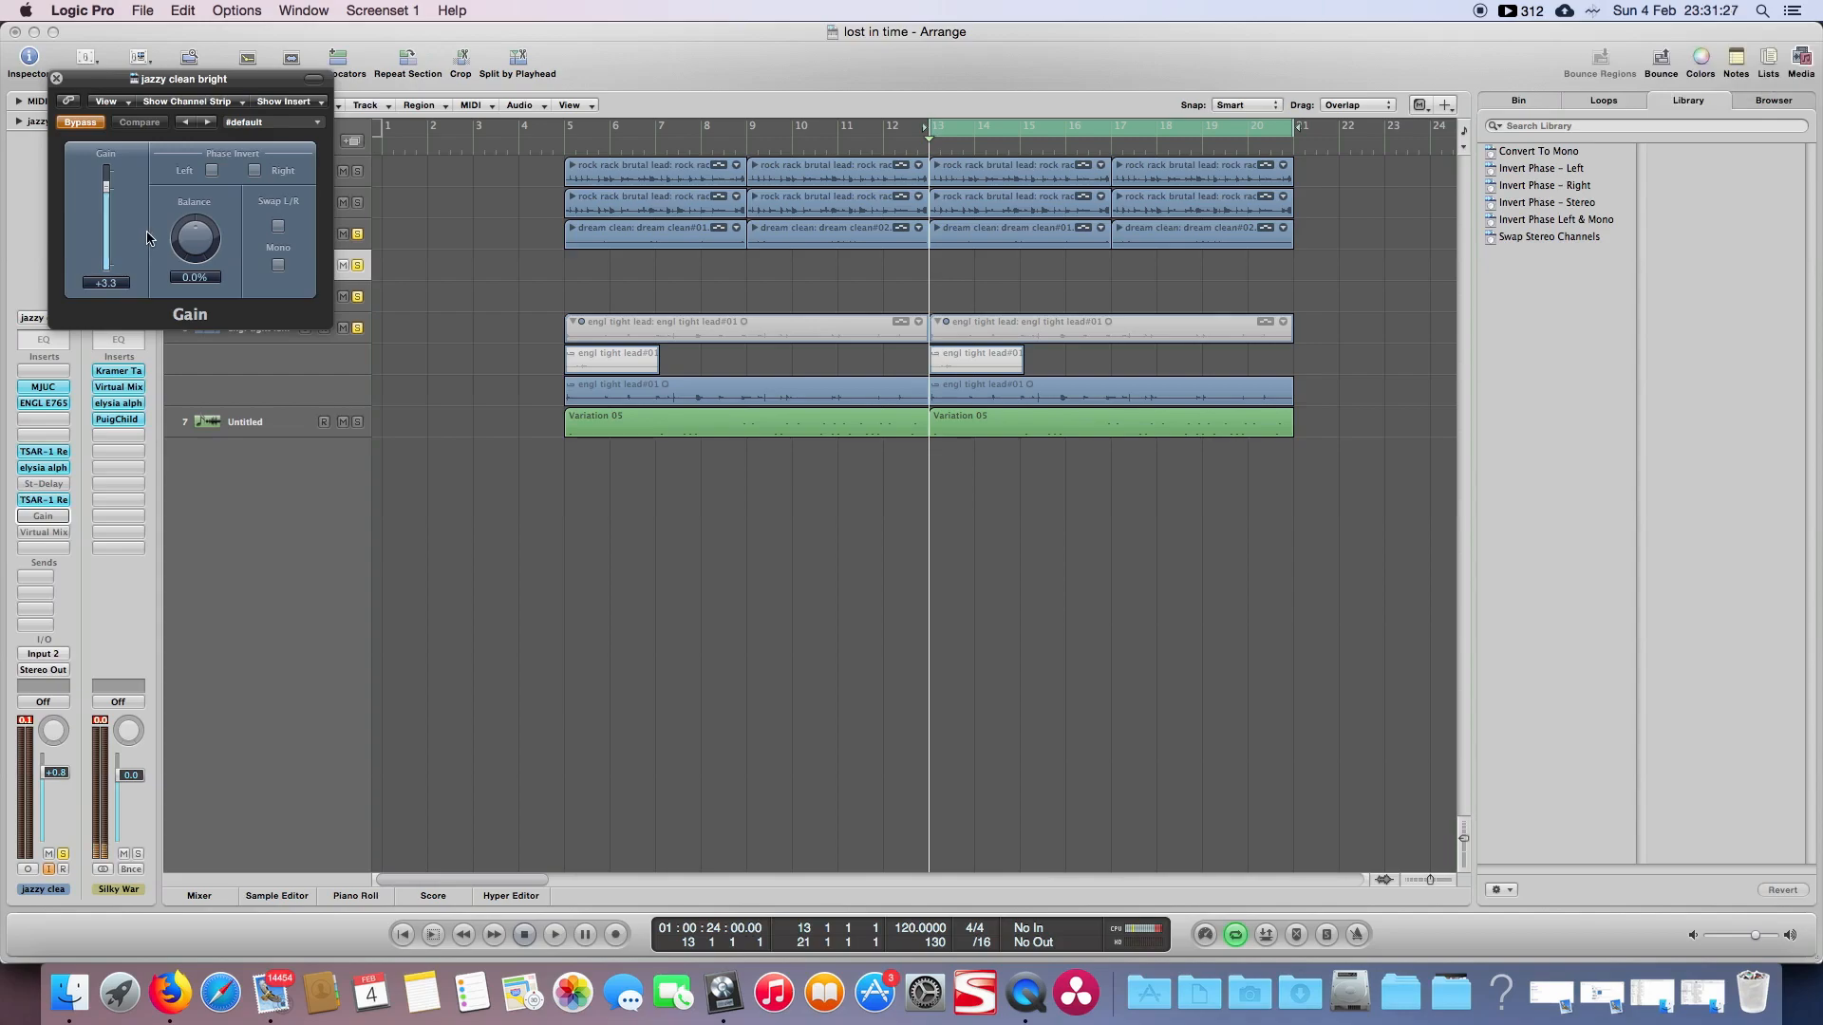
{"action": "left_click", "coordinate": [57, 80]}
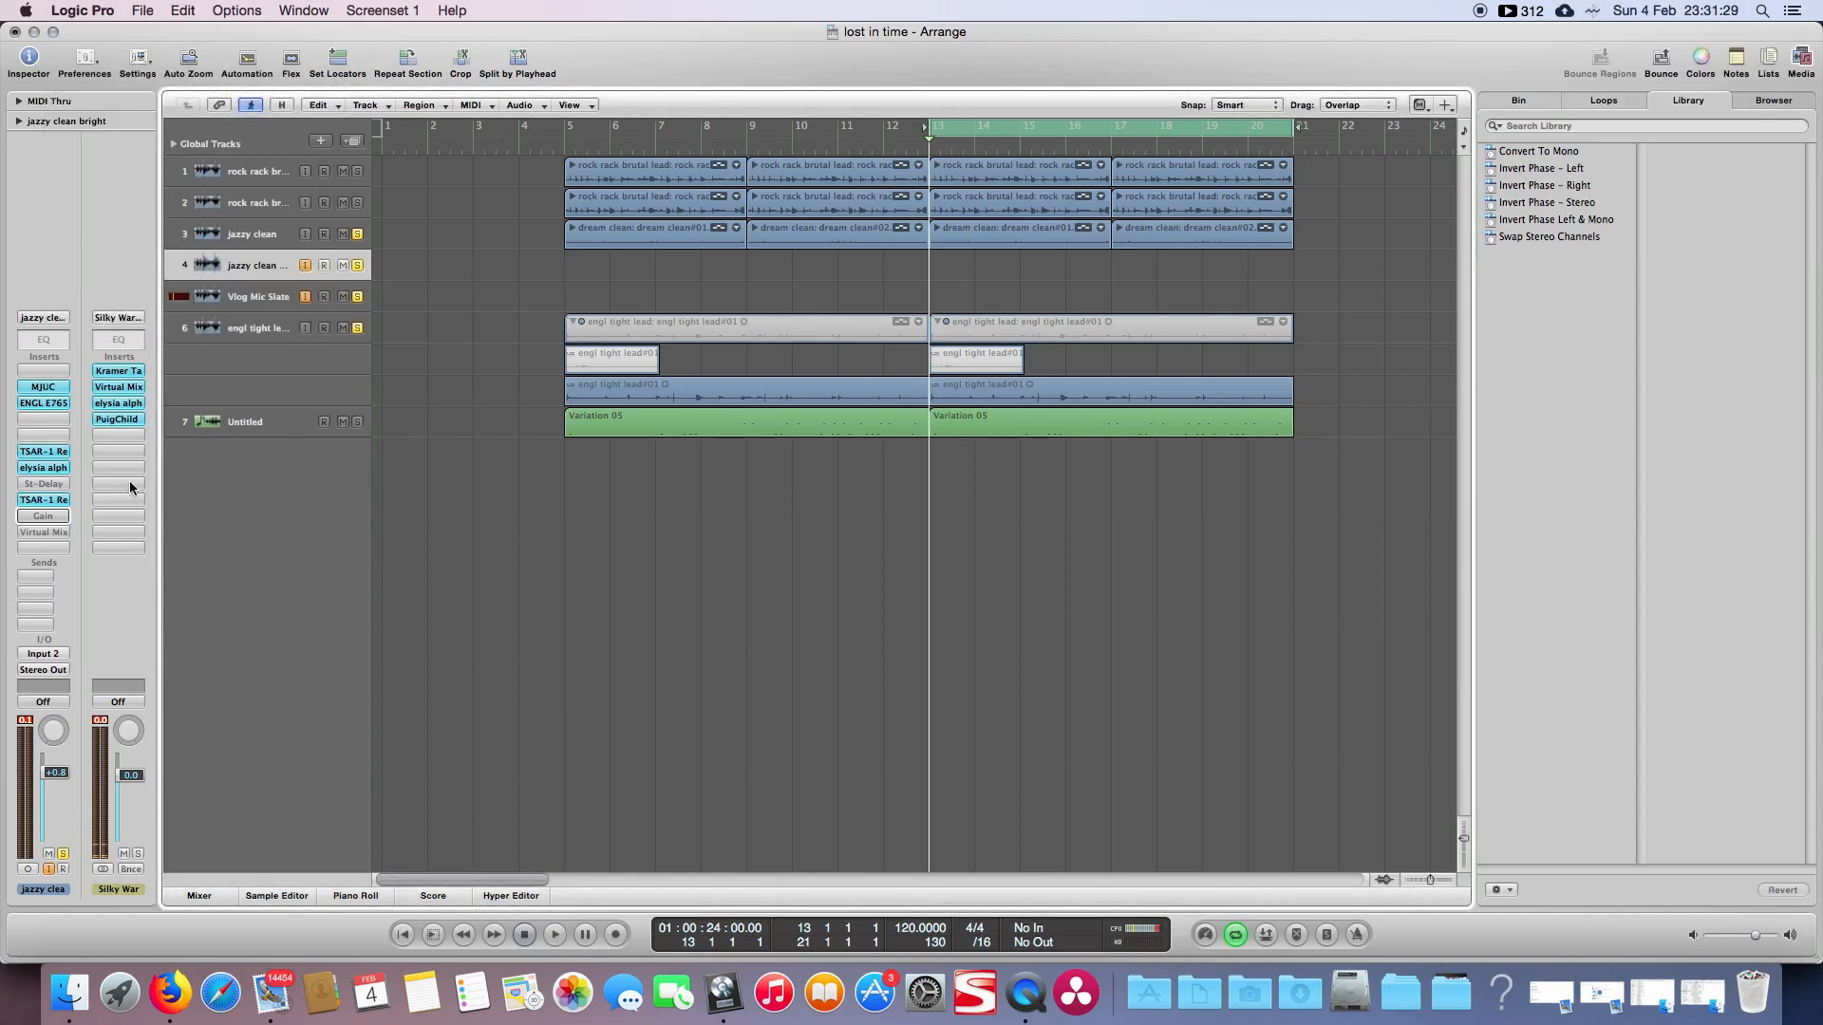
{"action": "left_click", "coordinate": [44, 532]}
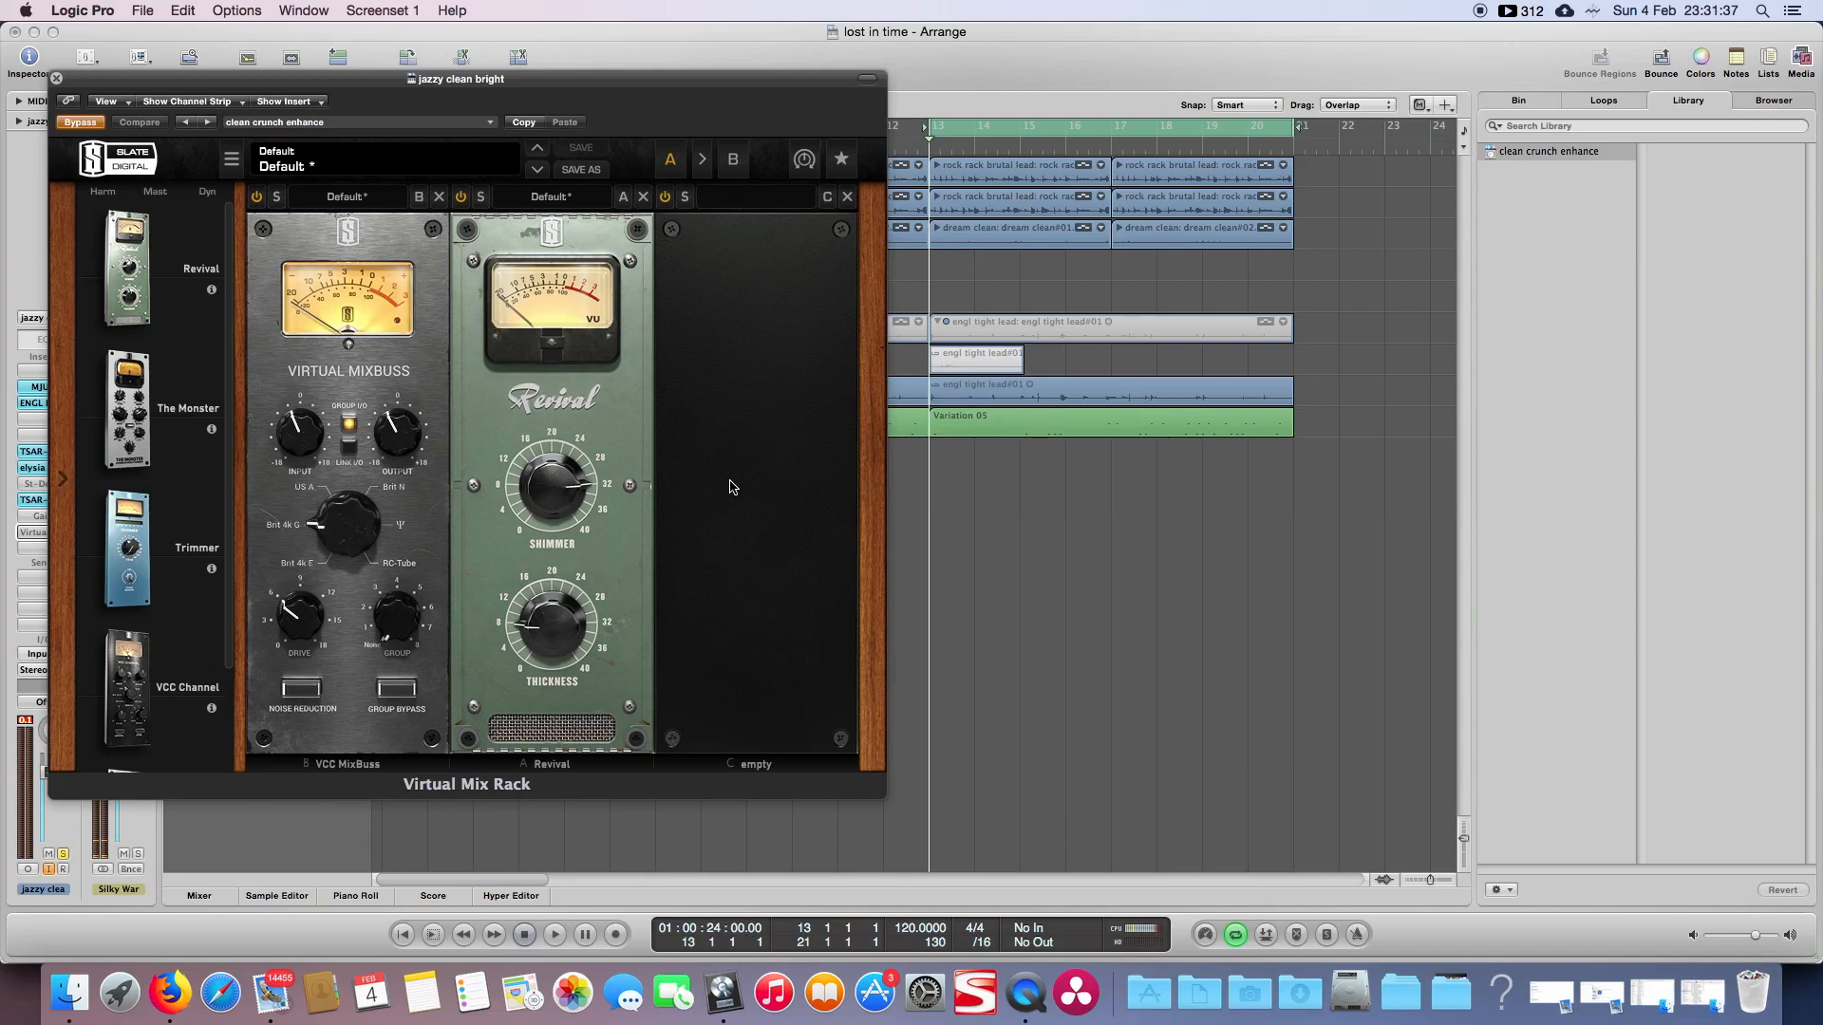
{"action": "left_click_drag", "start_coordinate": [608, 90], "coordinate": [820, 112]}
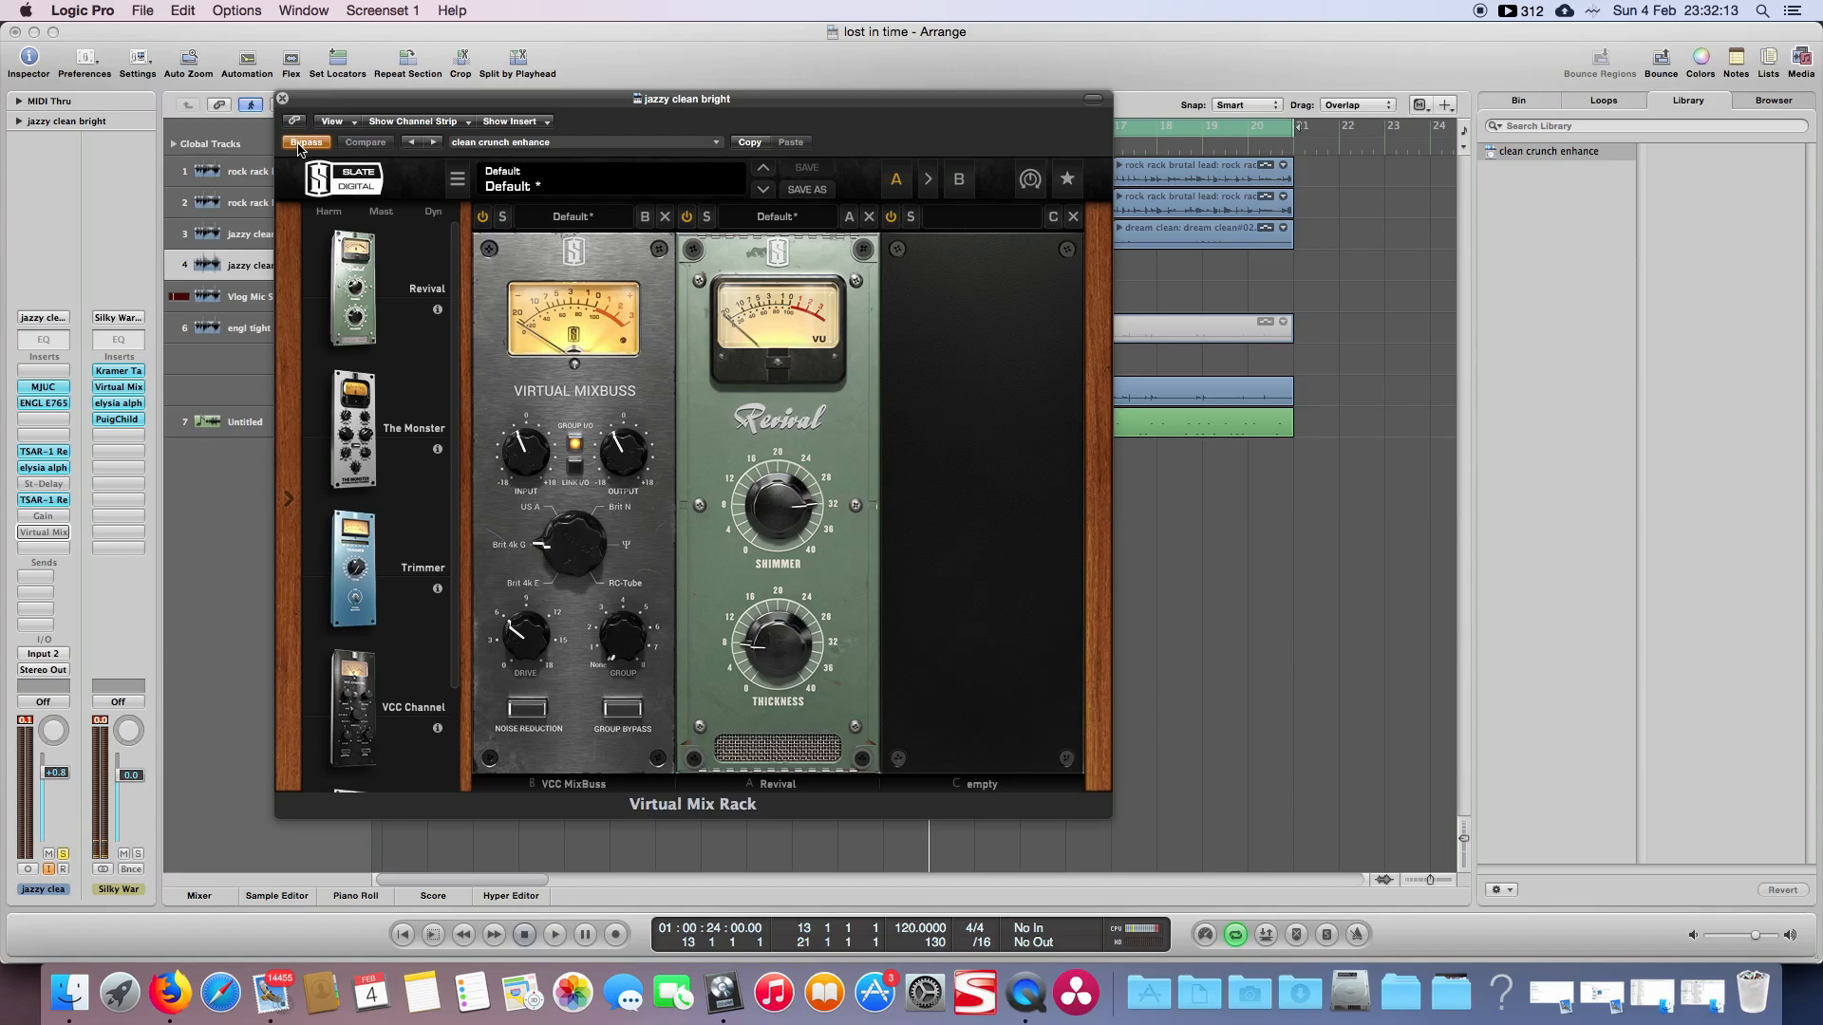
{"action": "left_click", "coordinate": [282, 99]}
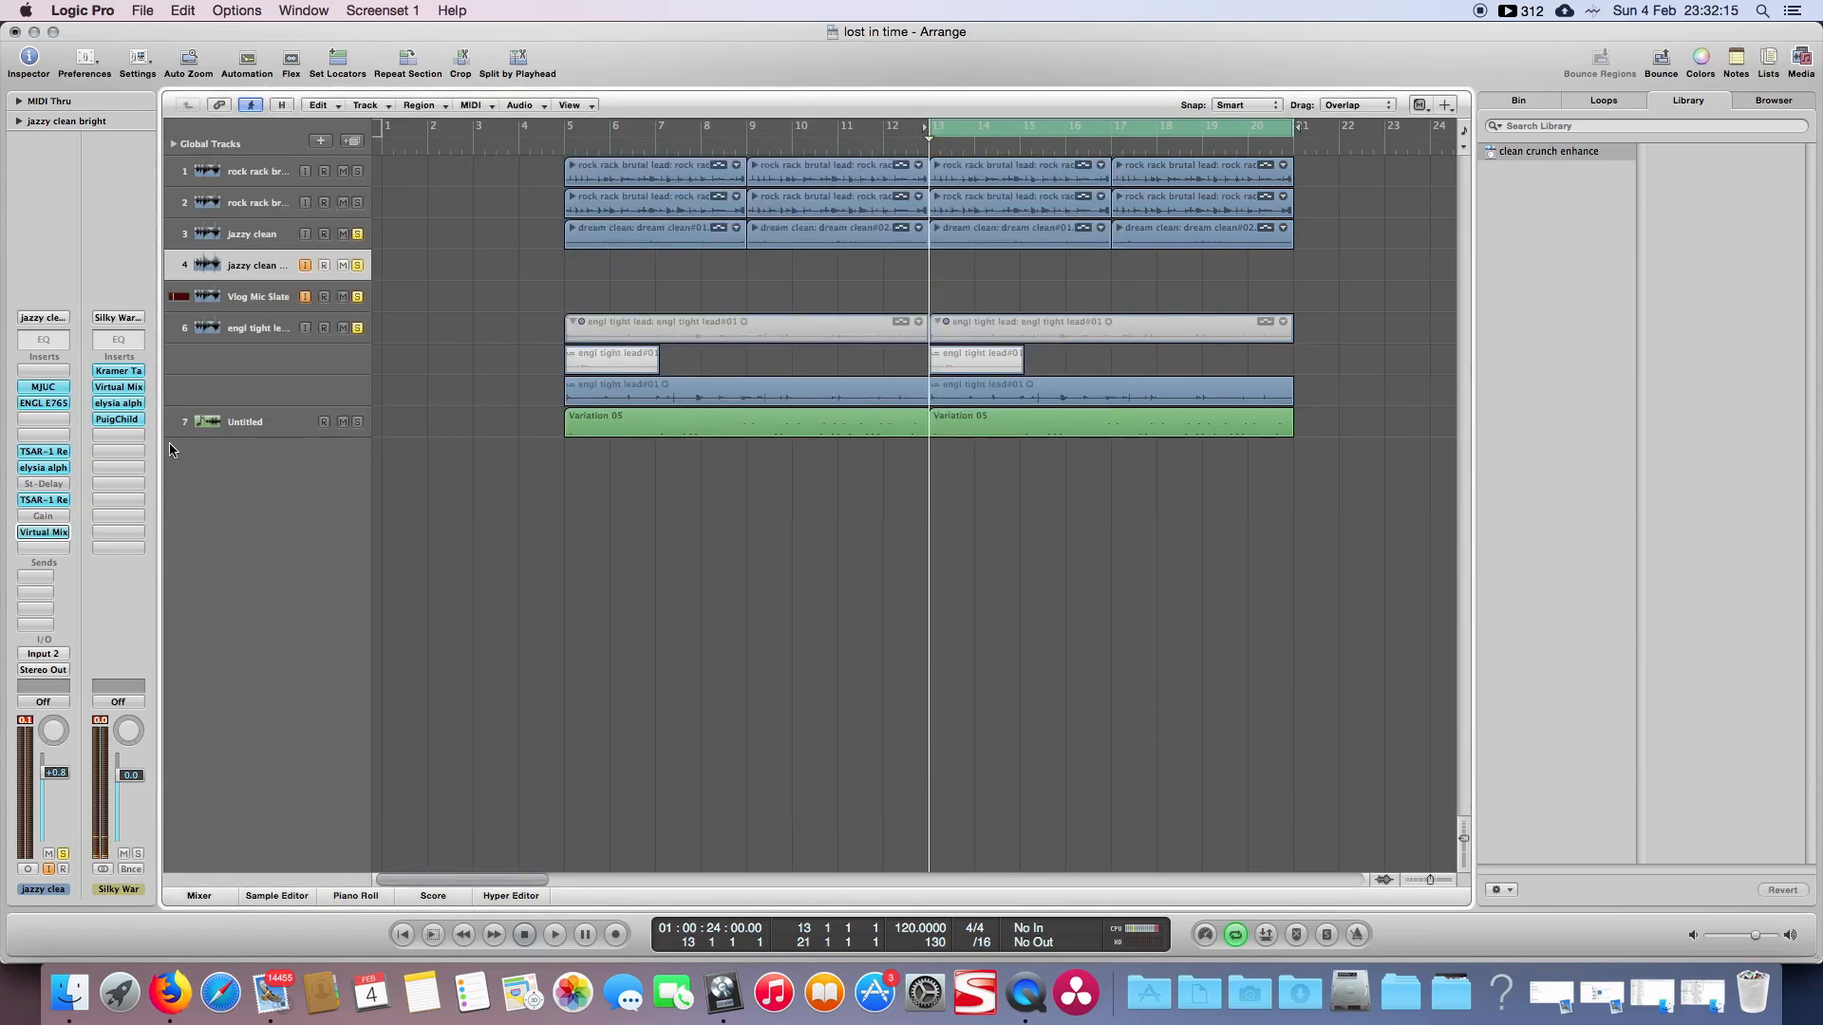
{"action": "left_click", "coordinate": [53, 517], "text": "alt"}
{"action": "left_click", "coordinate": [49, 487], "text": "alt"}
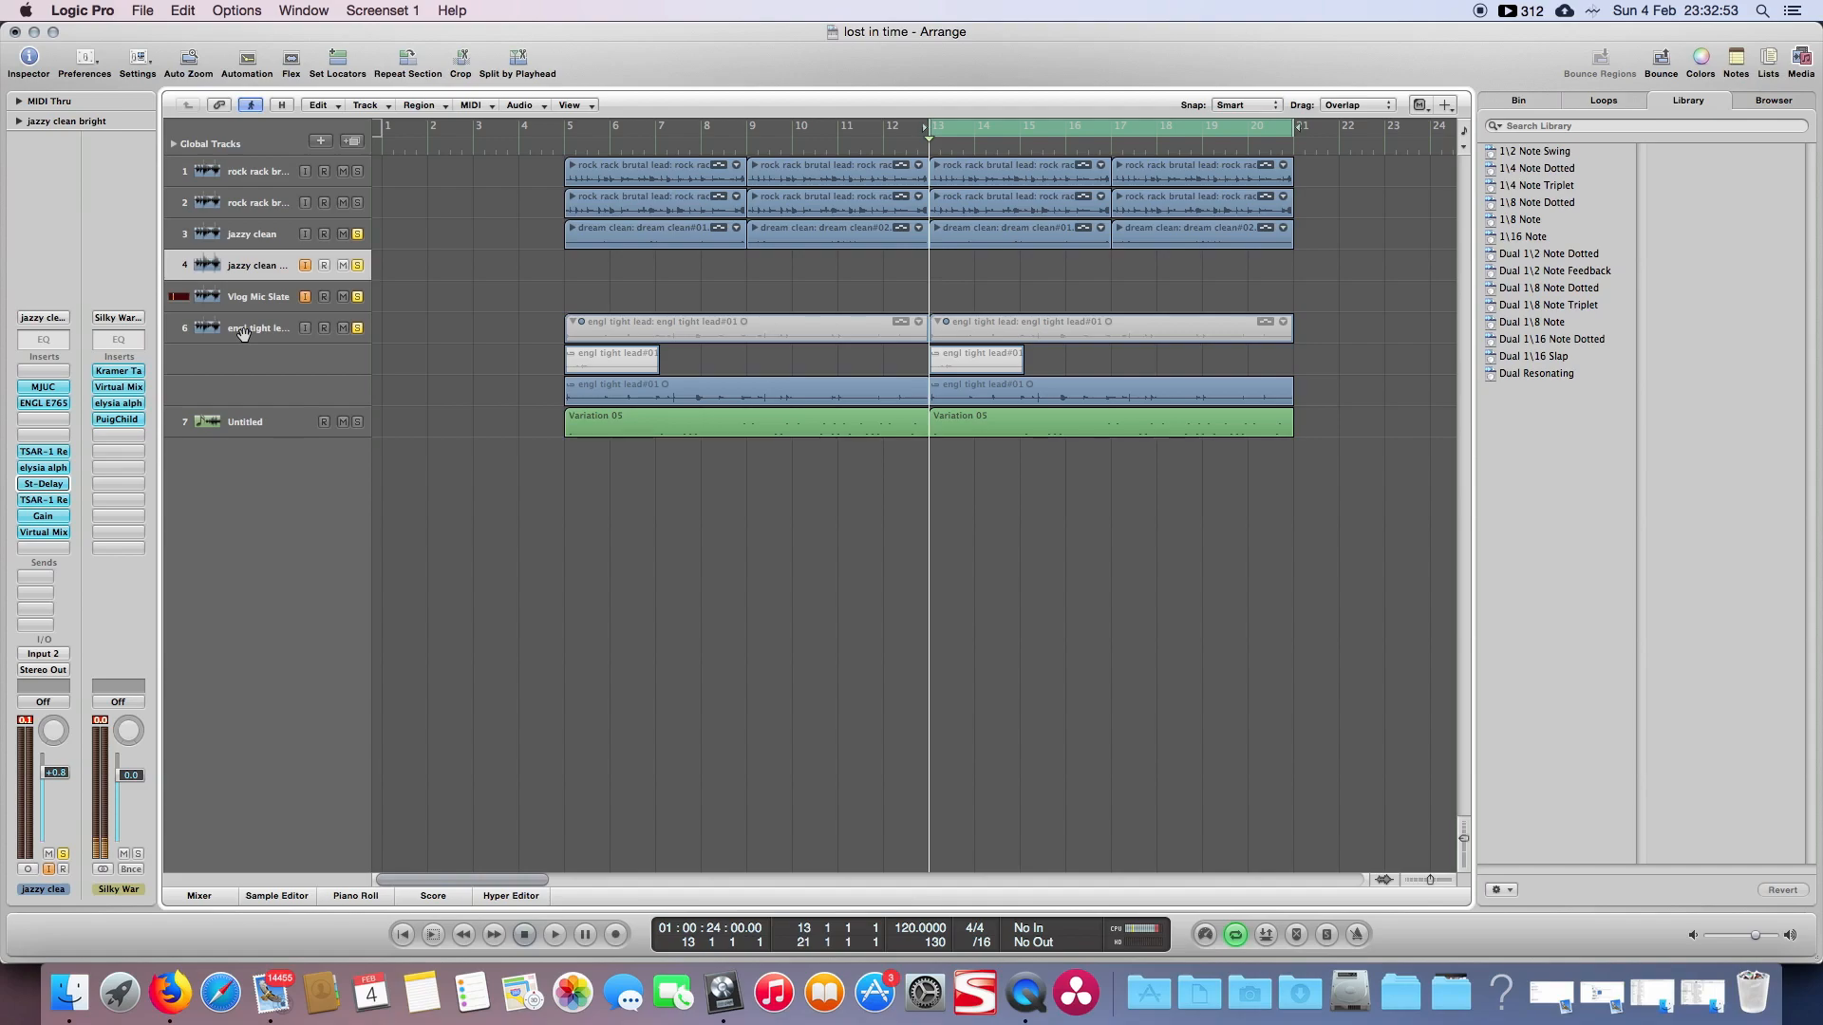
Step: Select the jazzy clean track and review the settings of its Compressor and Le456 amp inserts
{"action": "left_click", "coordinate": [249, 237]}
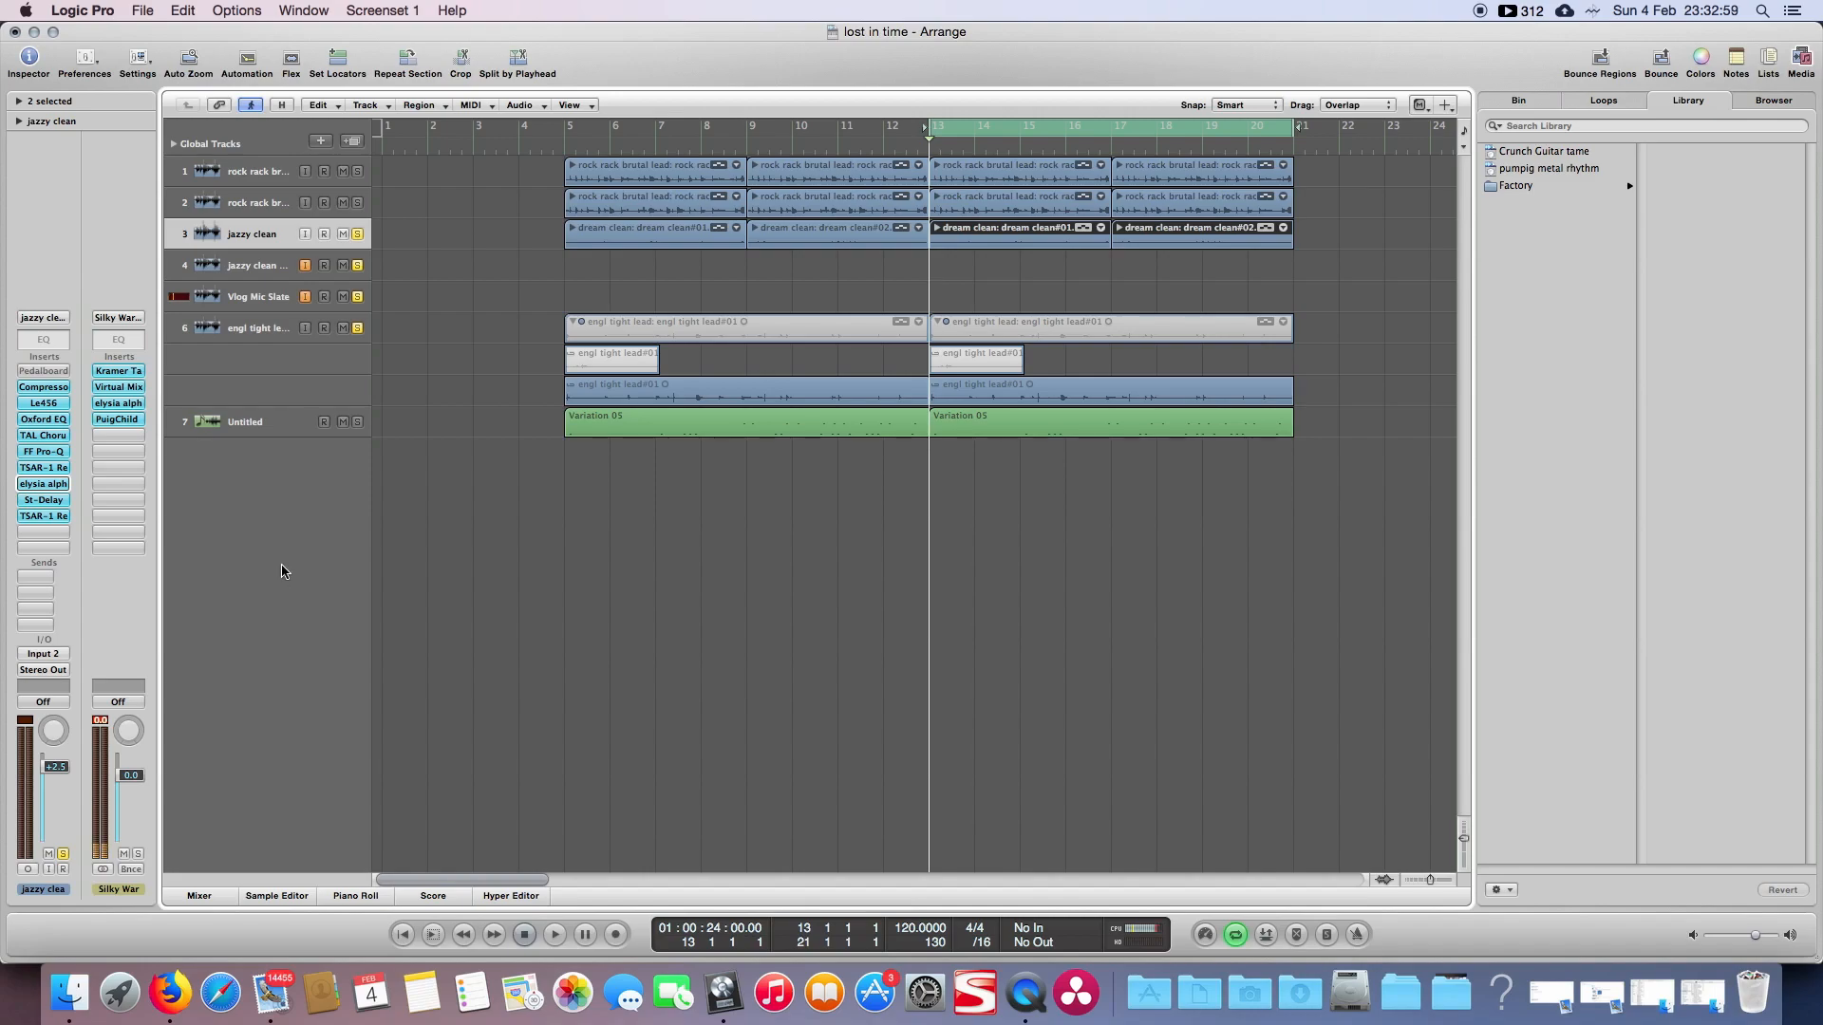
{"action": "left_click", "coordinate": [56, 391]}
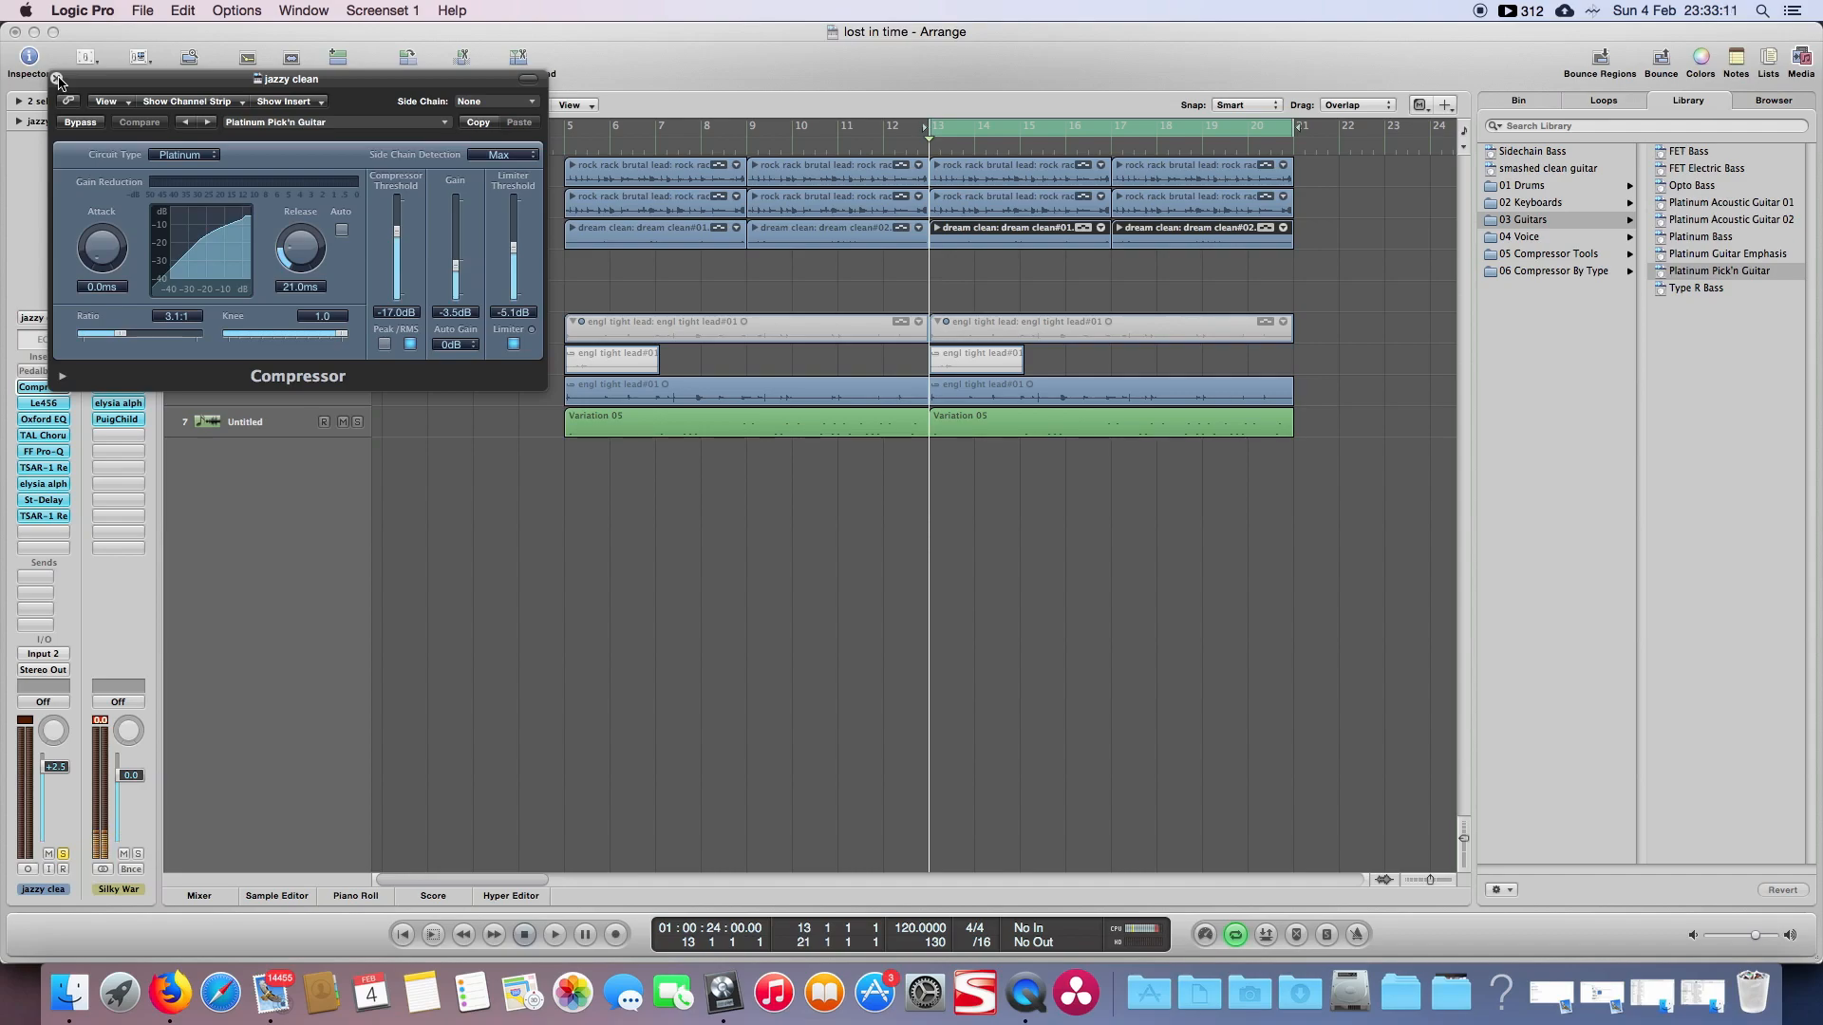
{"action": "left_click", "coordinate": [57, 78]}
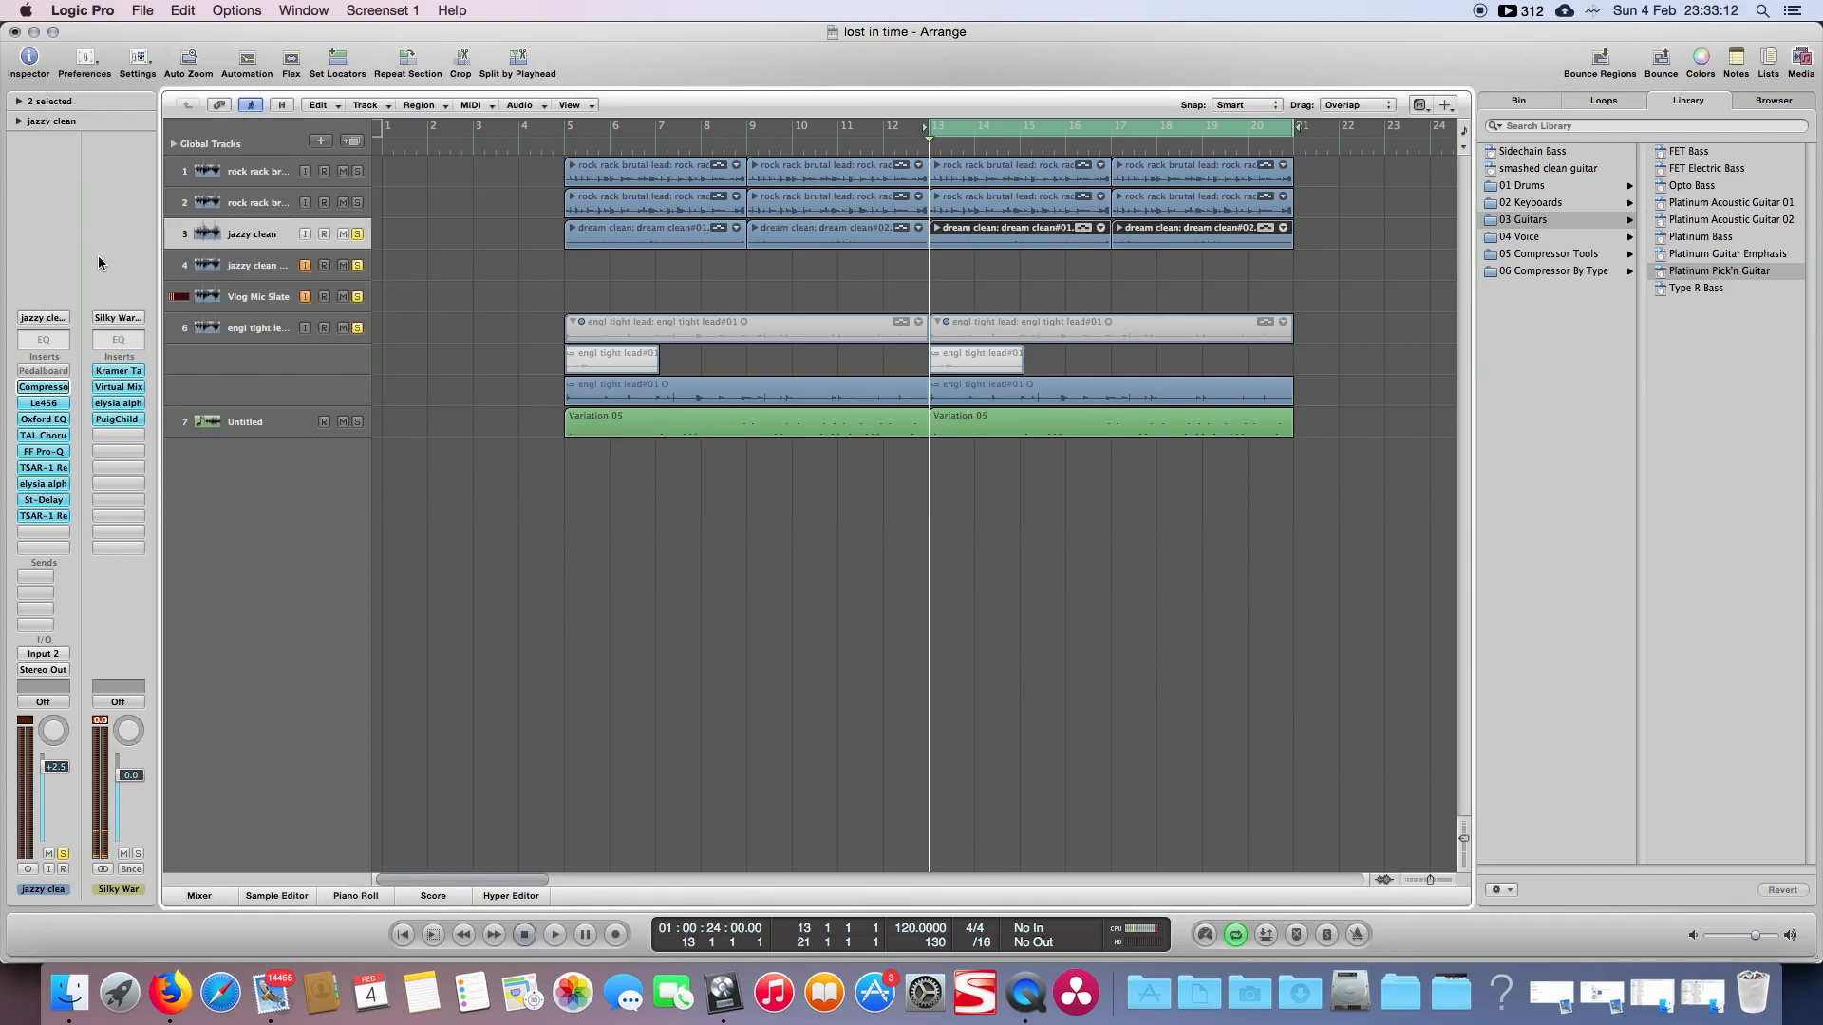
{"action": "left_click", "coordinate": [52, 405]}
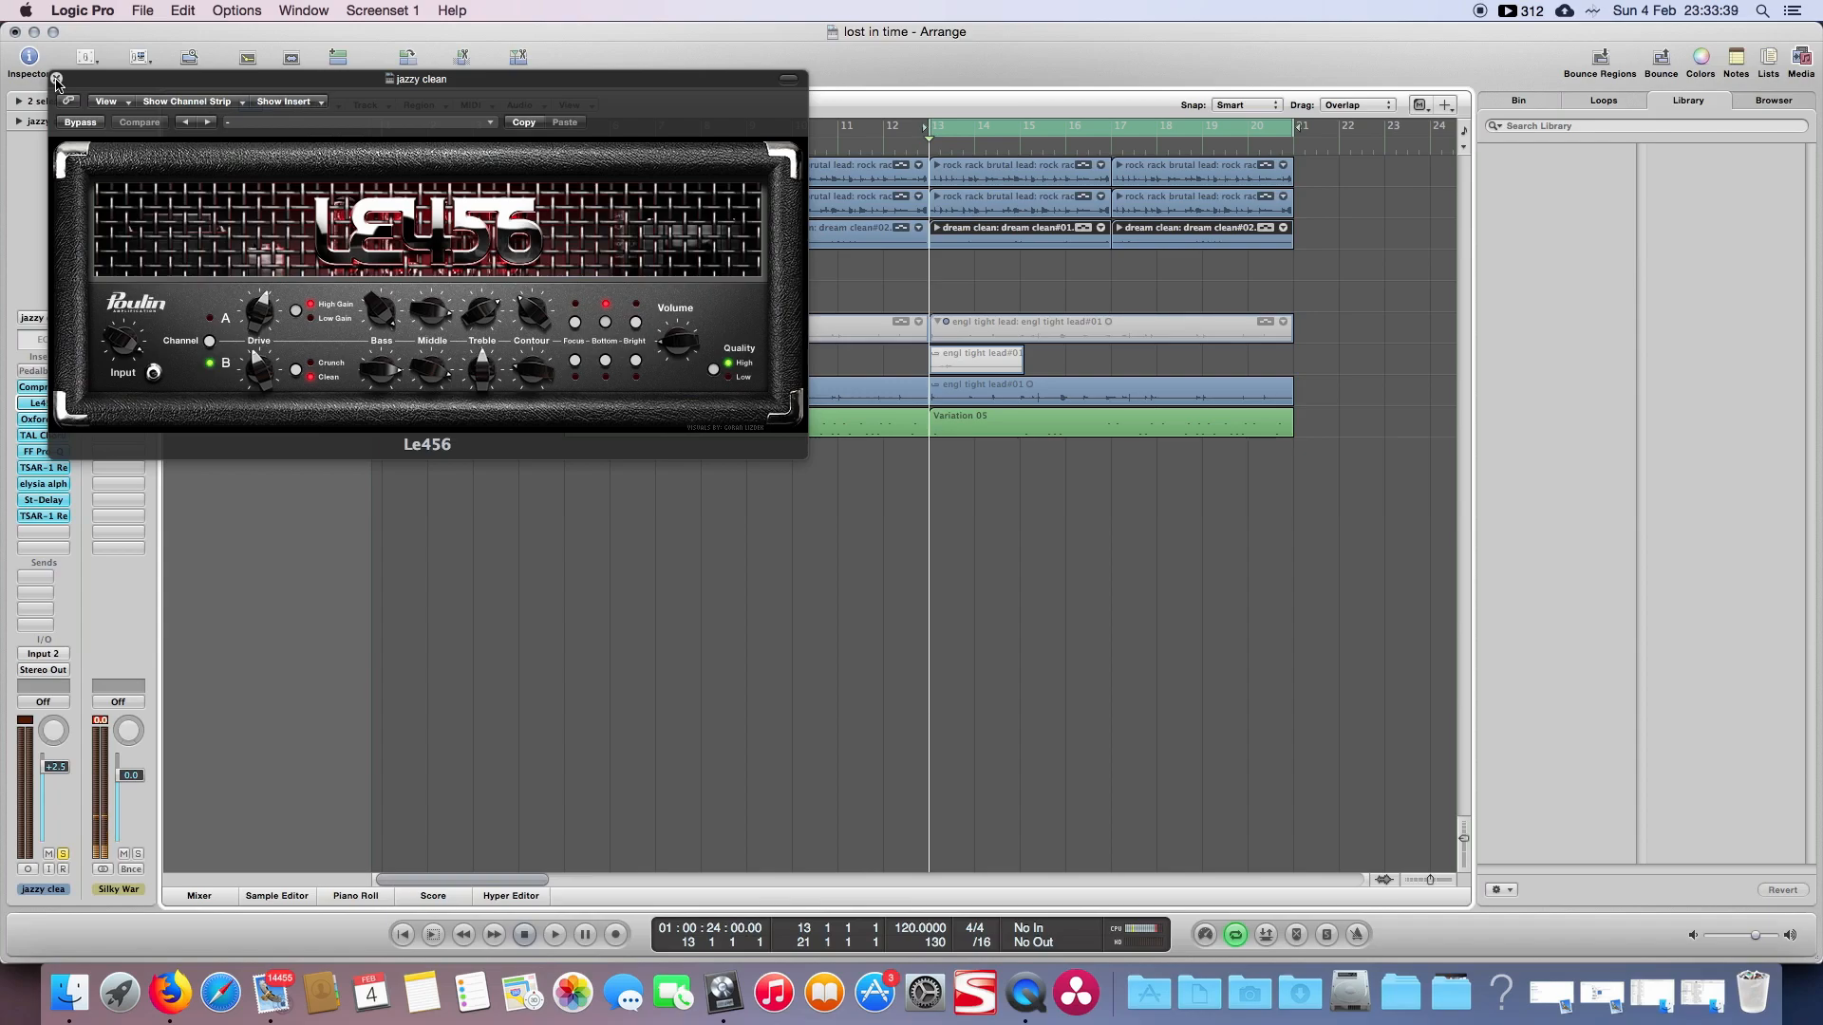
{"action": "left_click", "coordinate": [57, 80]}
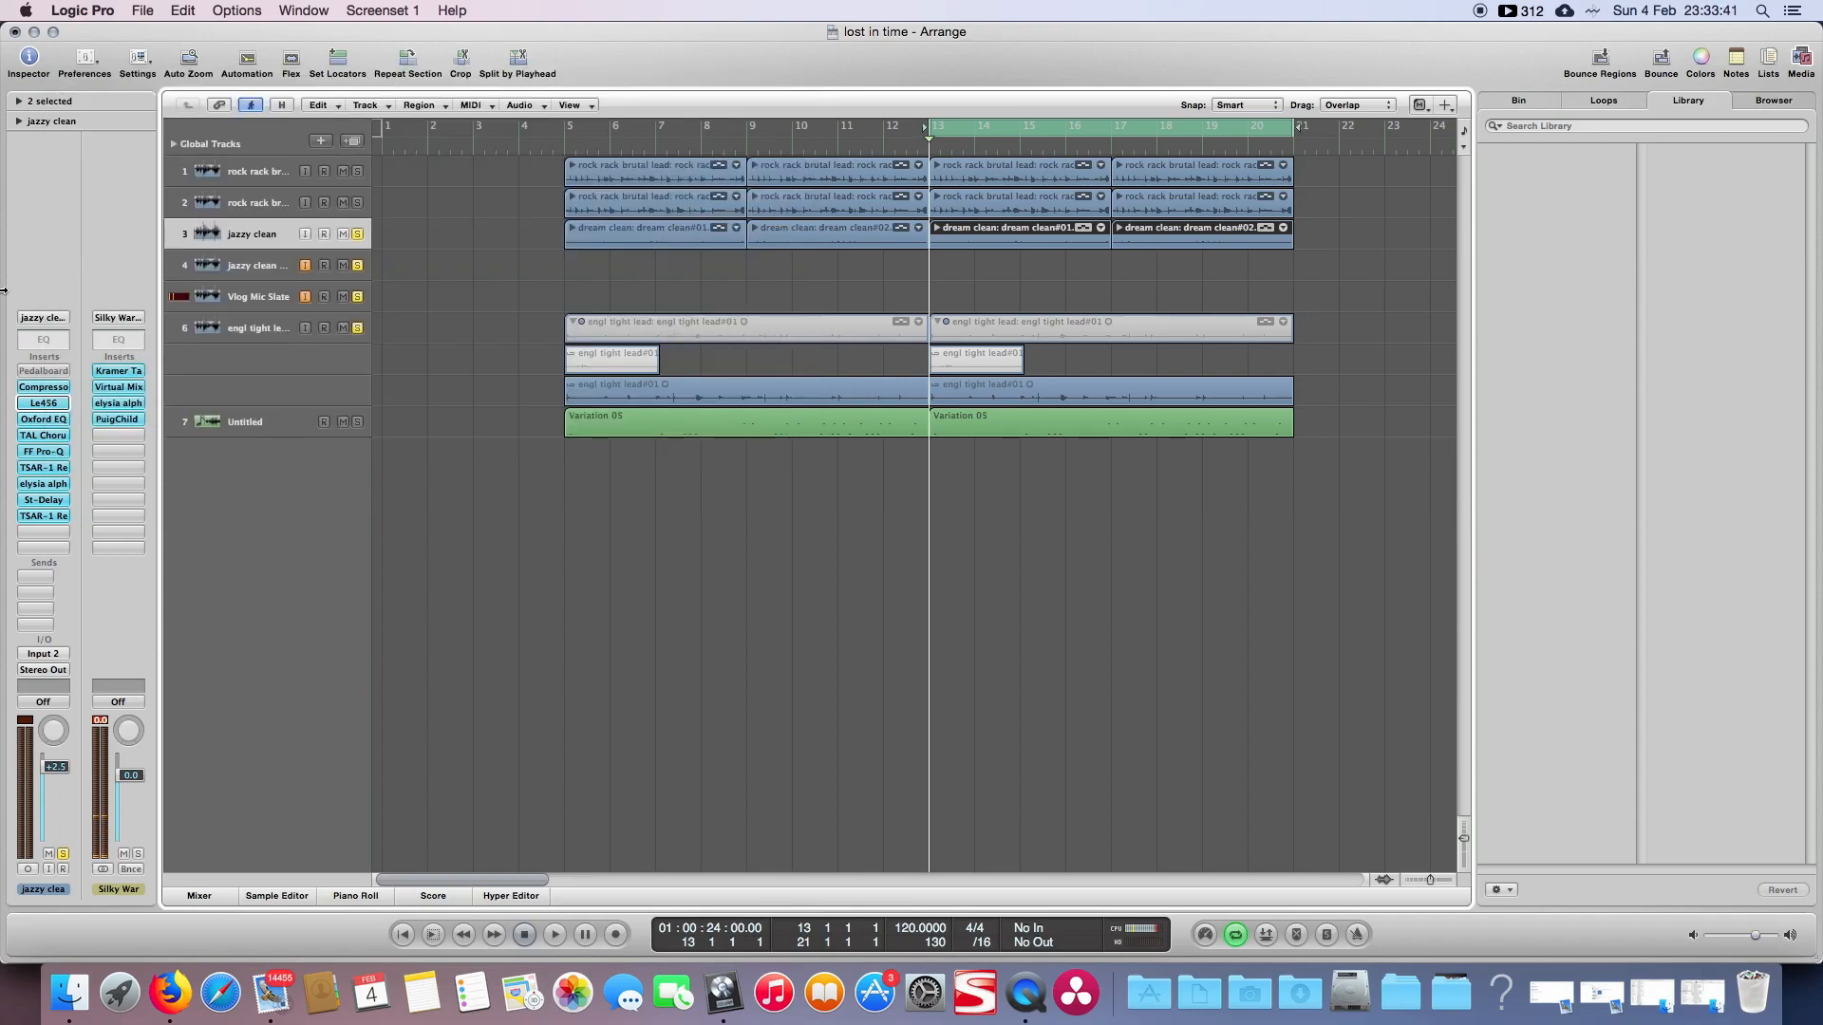
Step: Review the settings of the Oxford EQ, TAL-Chorus-LX and FF Pro-Q inserts on the jazzy clean track
{"action": "left_click", "coordinate": [28, 426]}
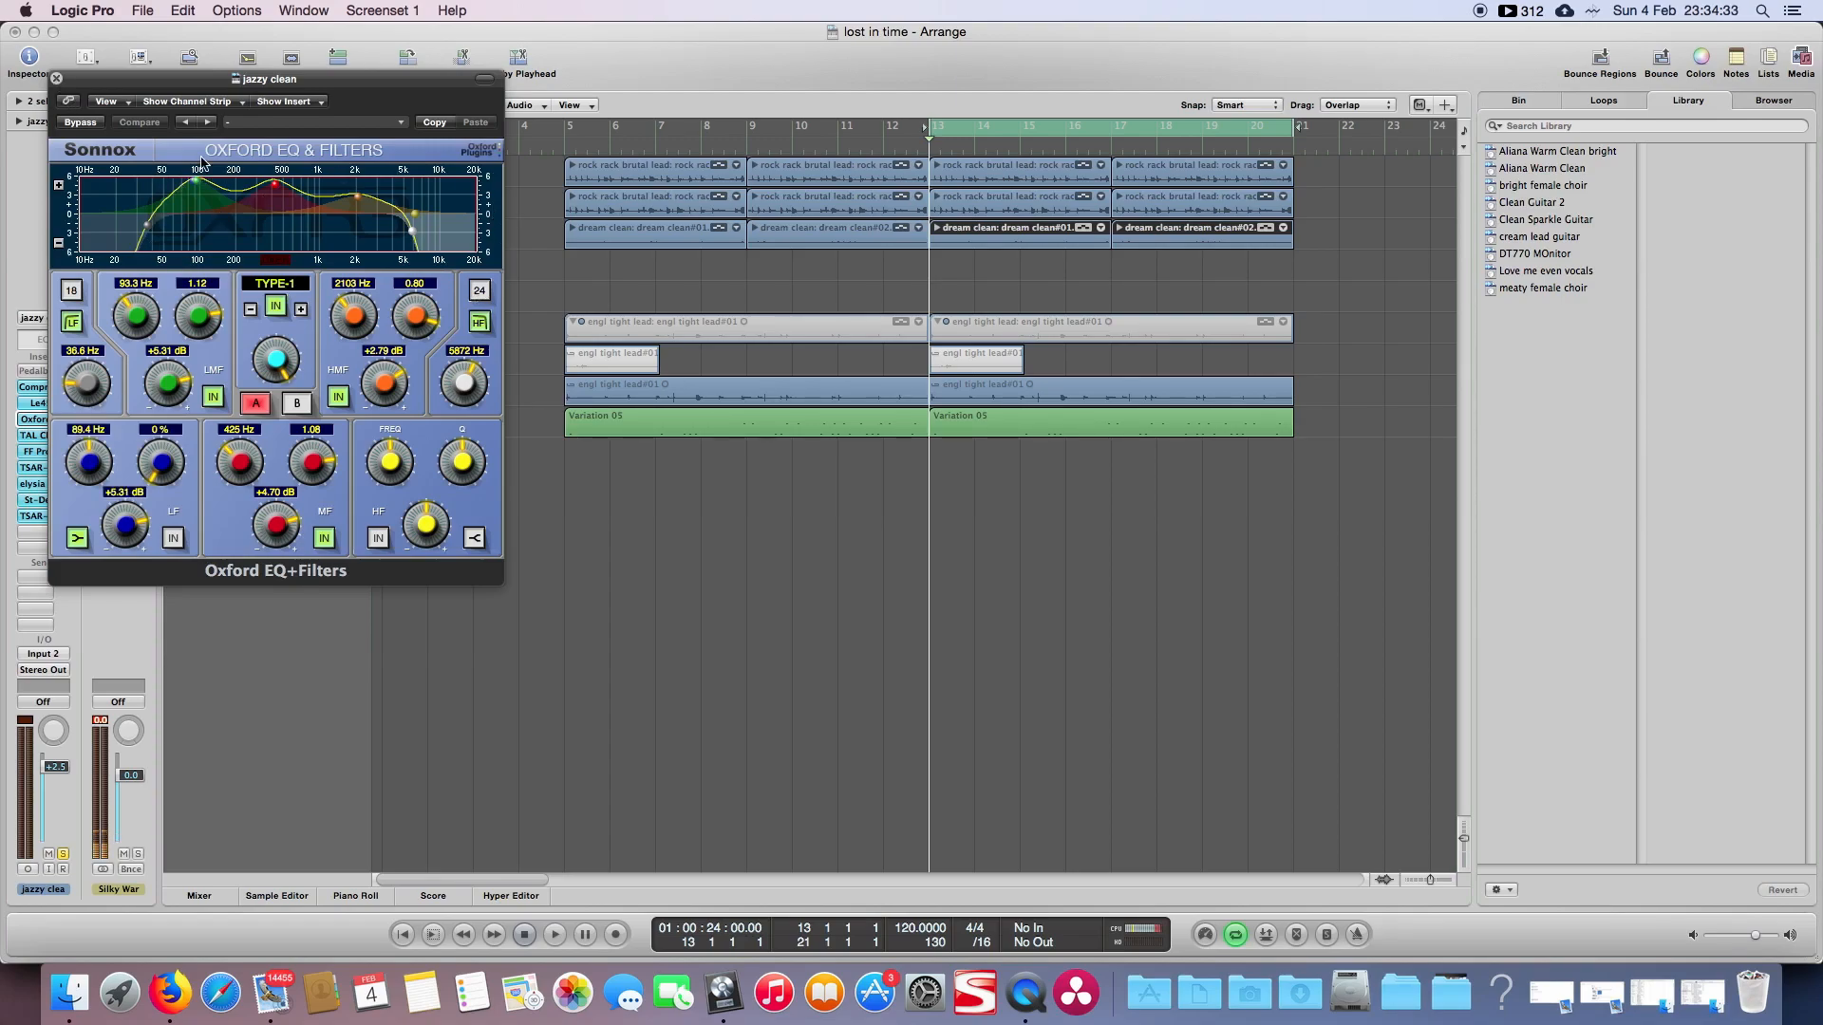
{"action": "left_click", "coordinate": [57, 80]}
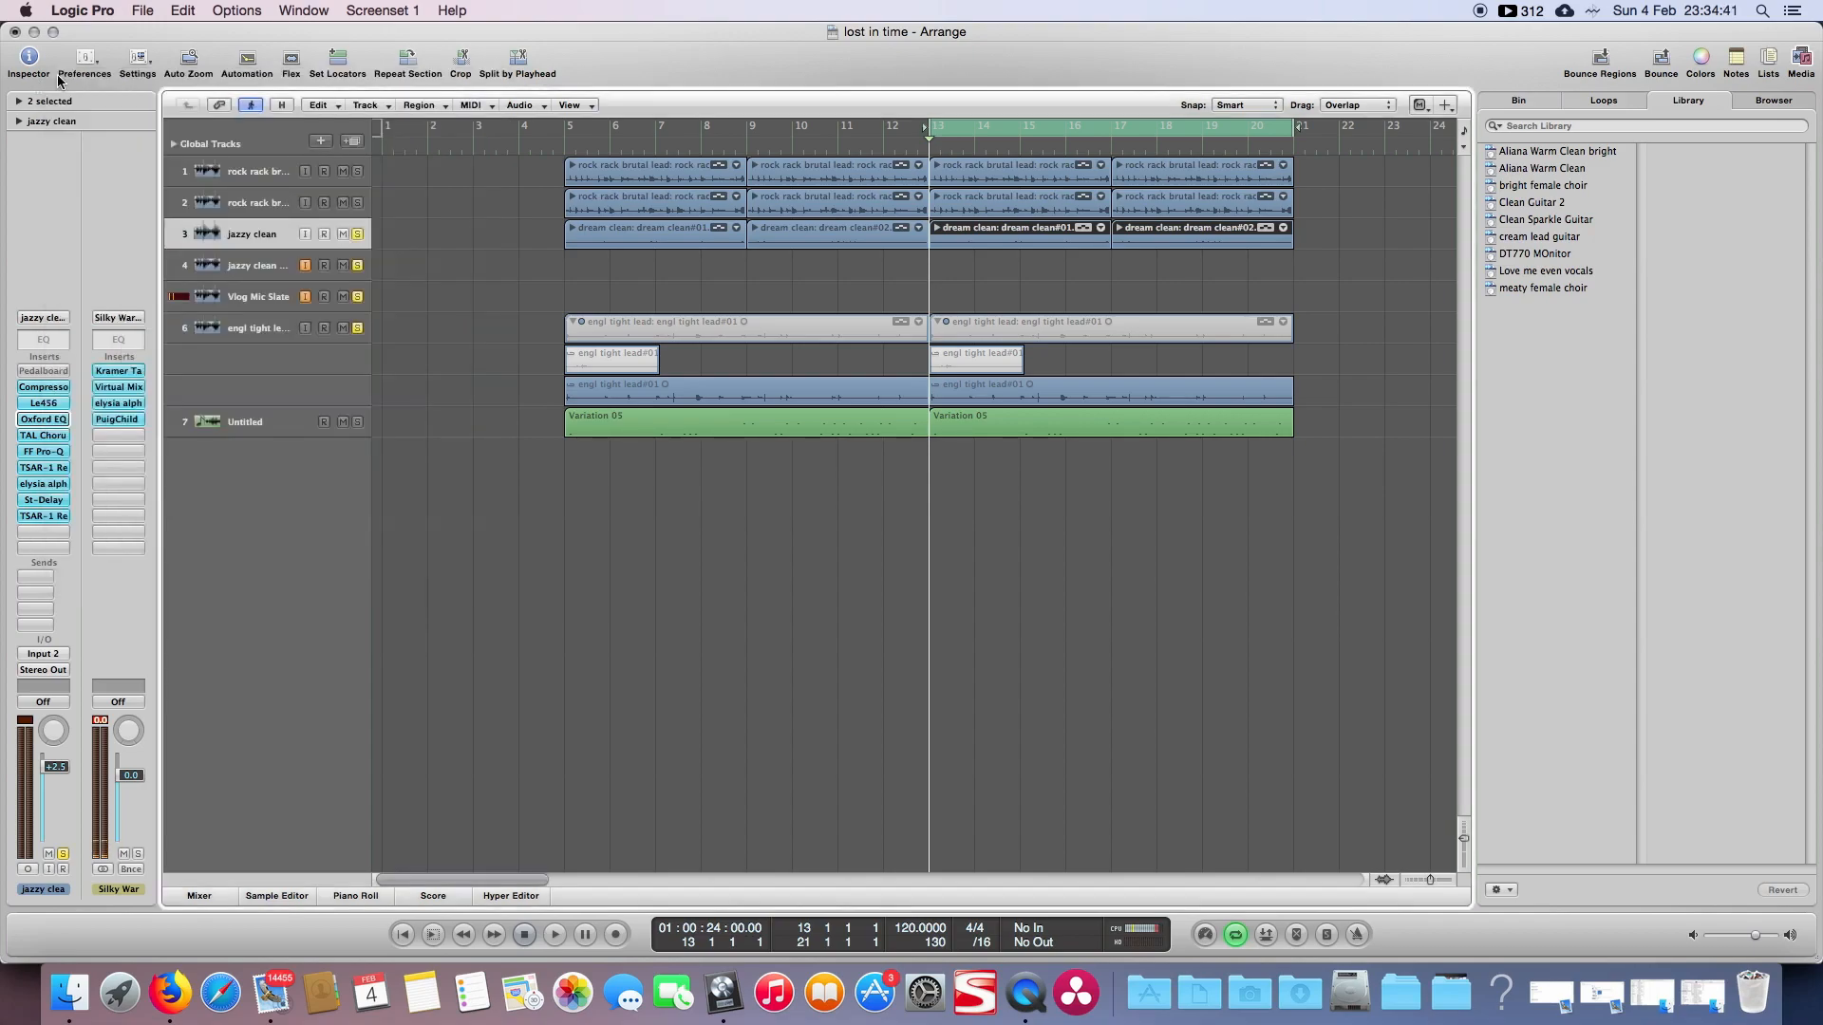
{"action": "left_click", "coordinate": [55, 439]}
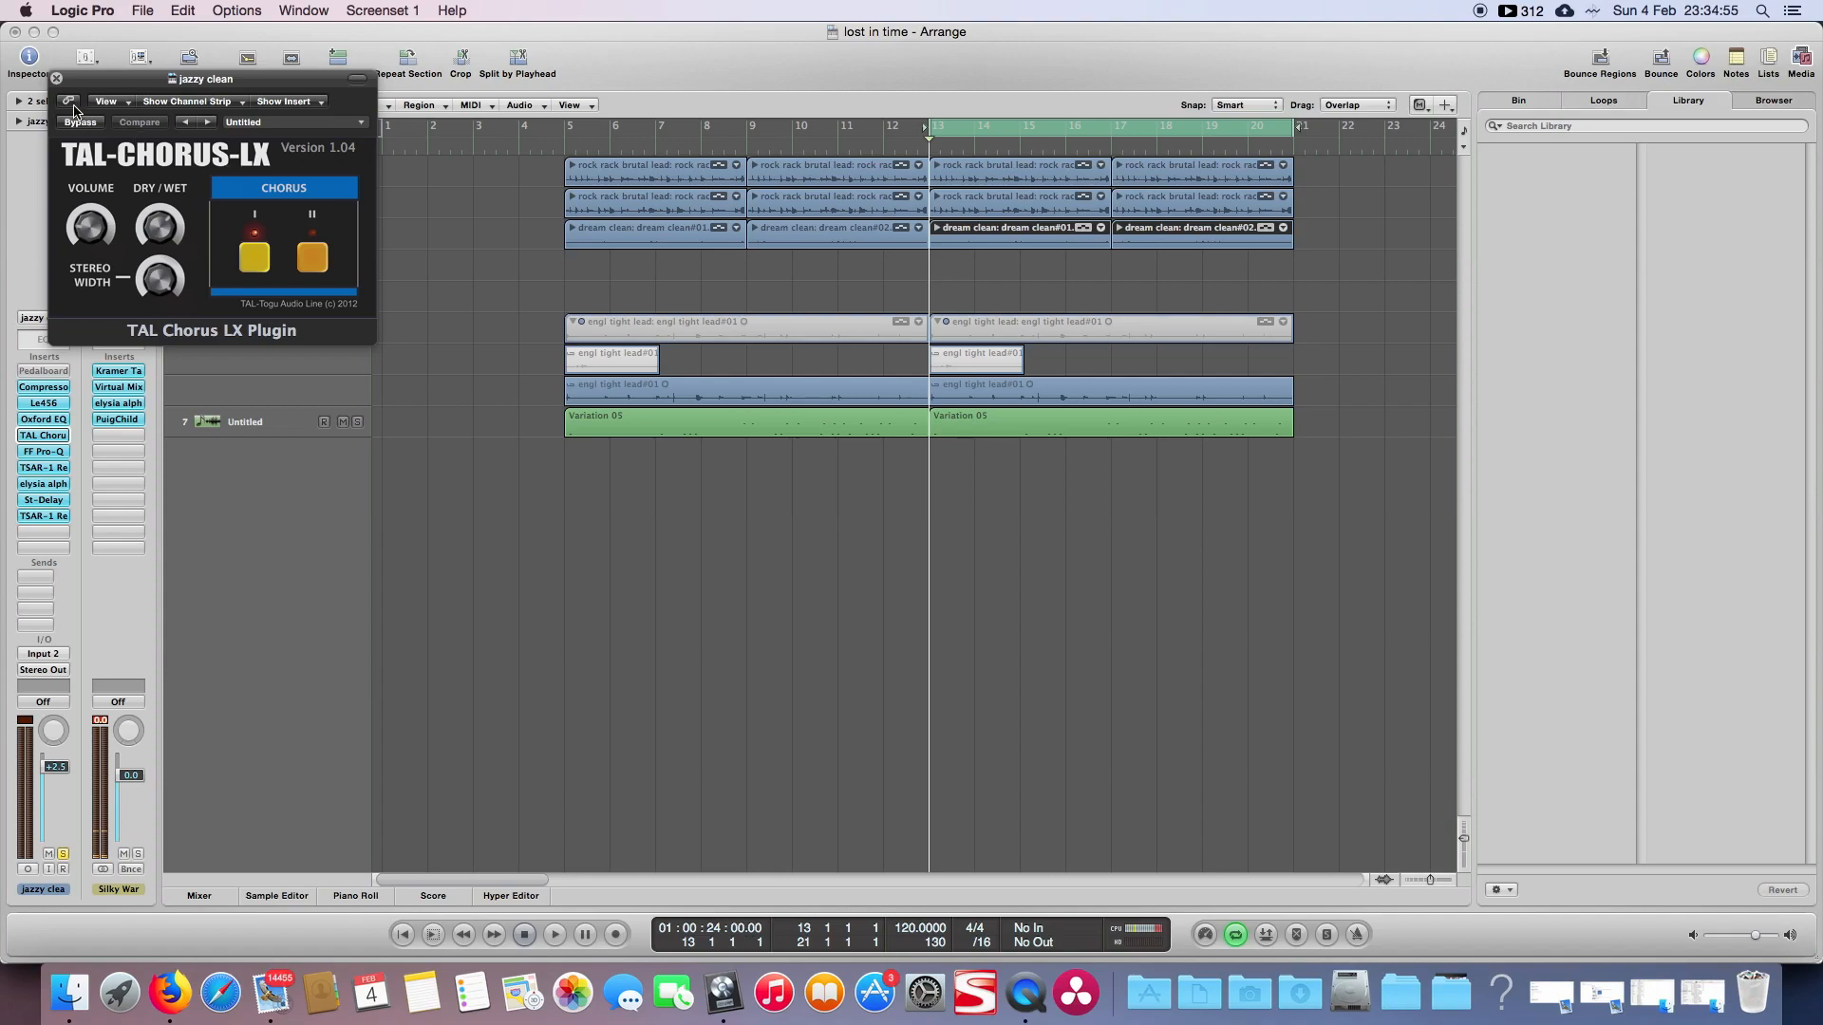
{"action": "left_click", "coordinate": [57, 79]}
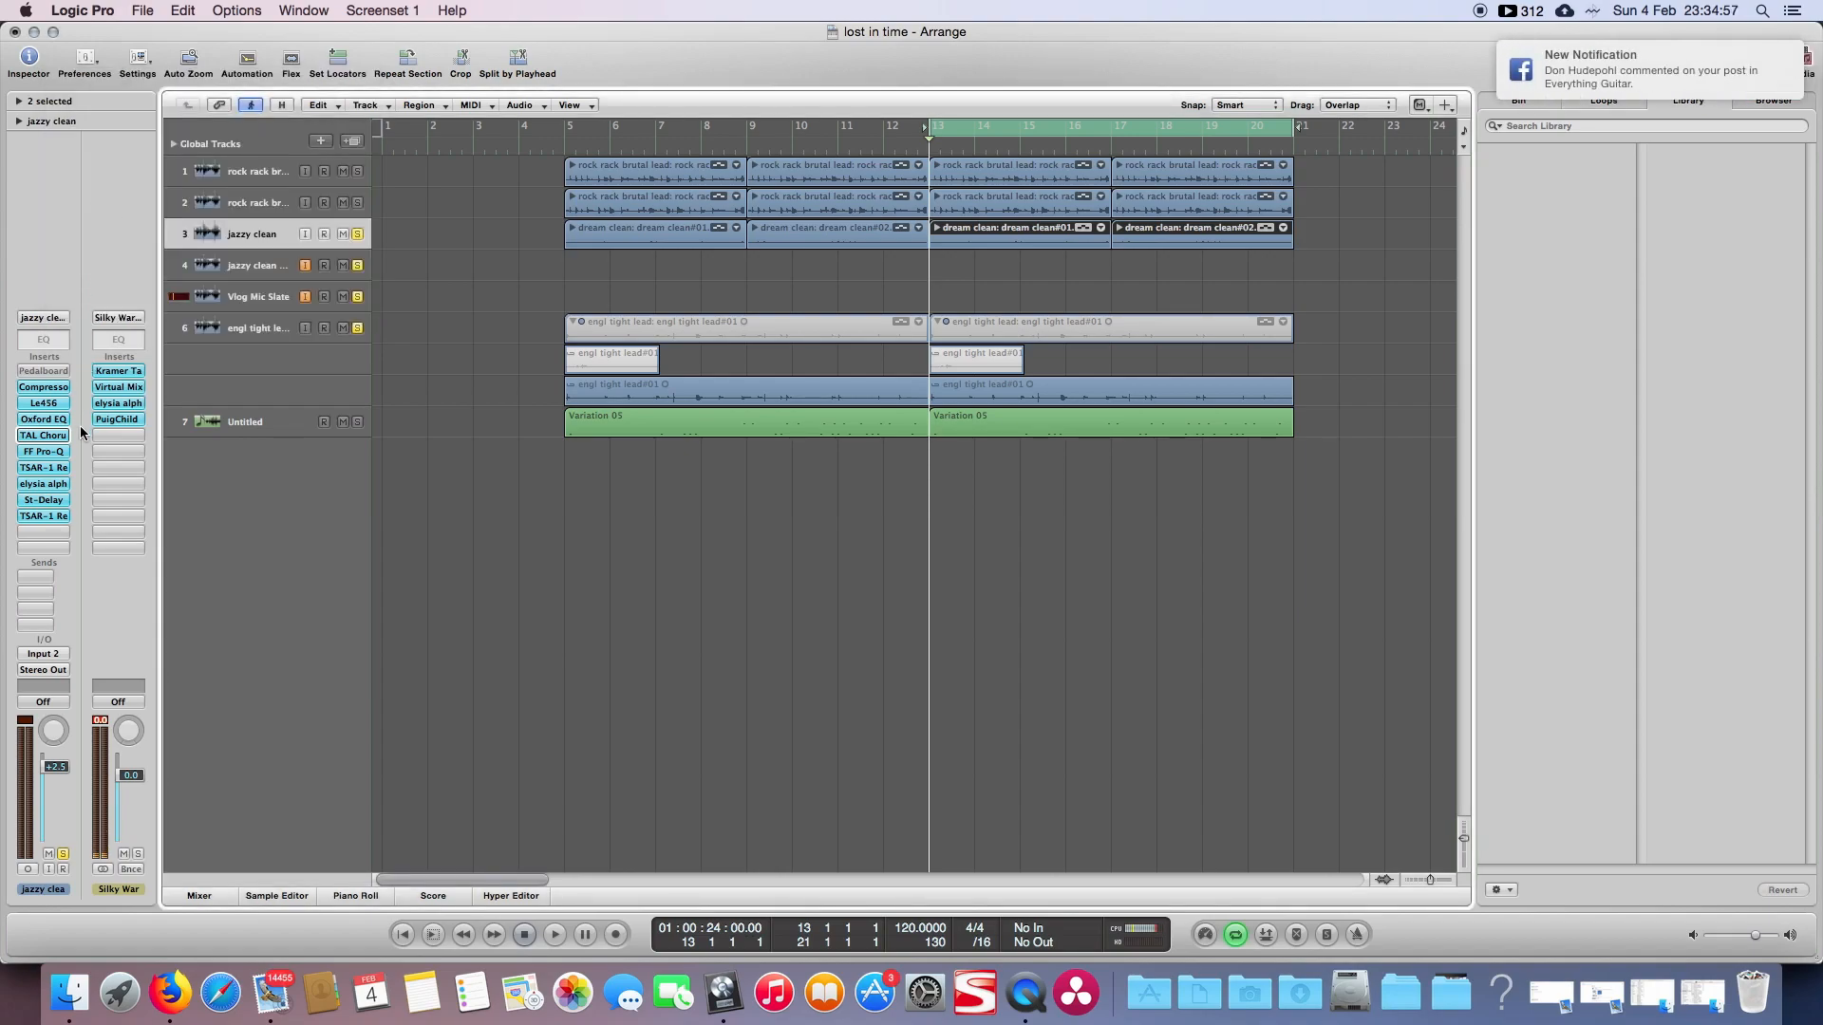
{"action": "left_click", "coordinate": [45, 453]}
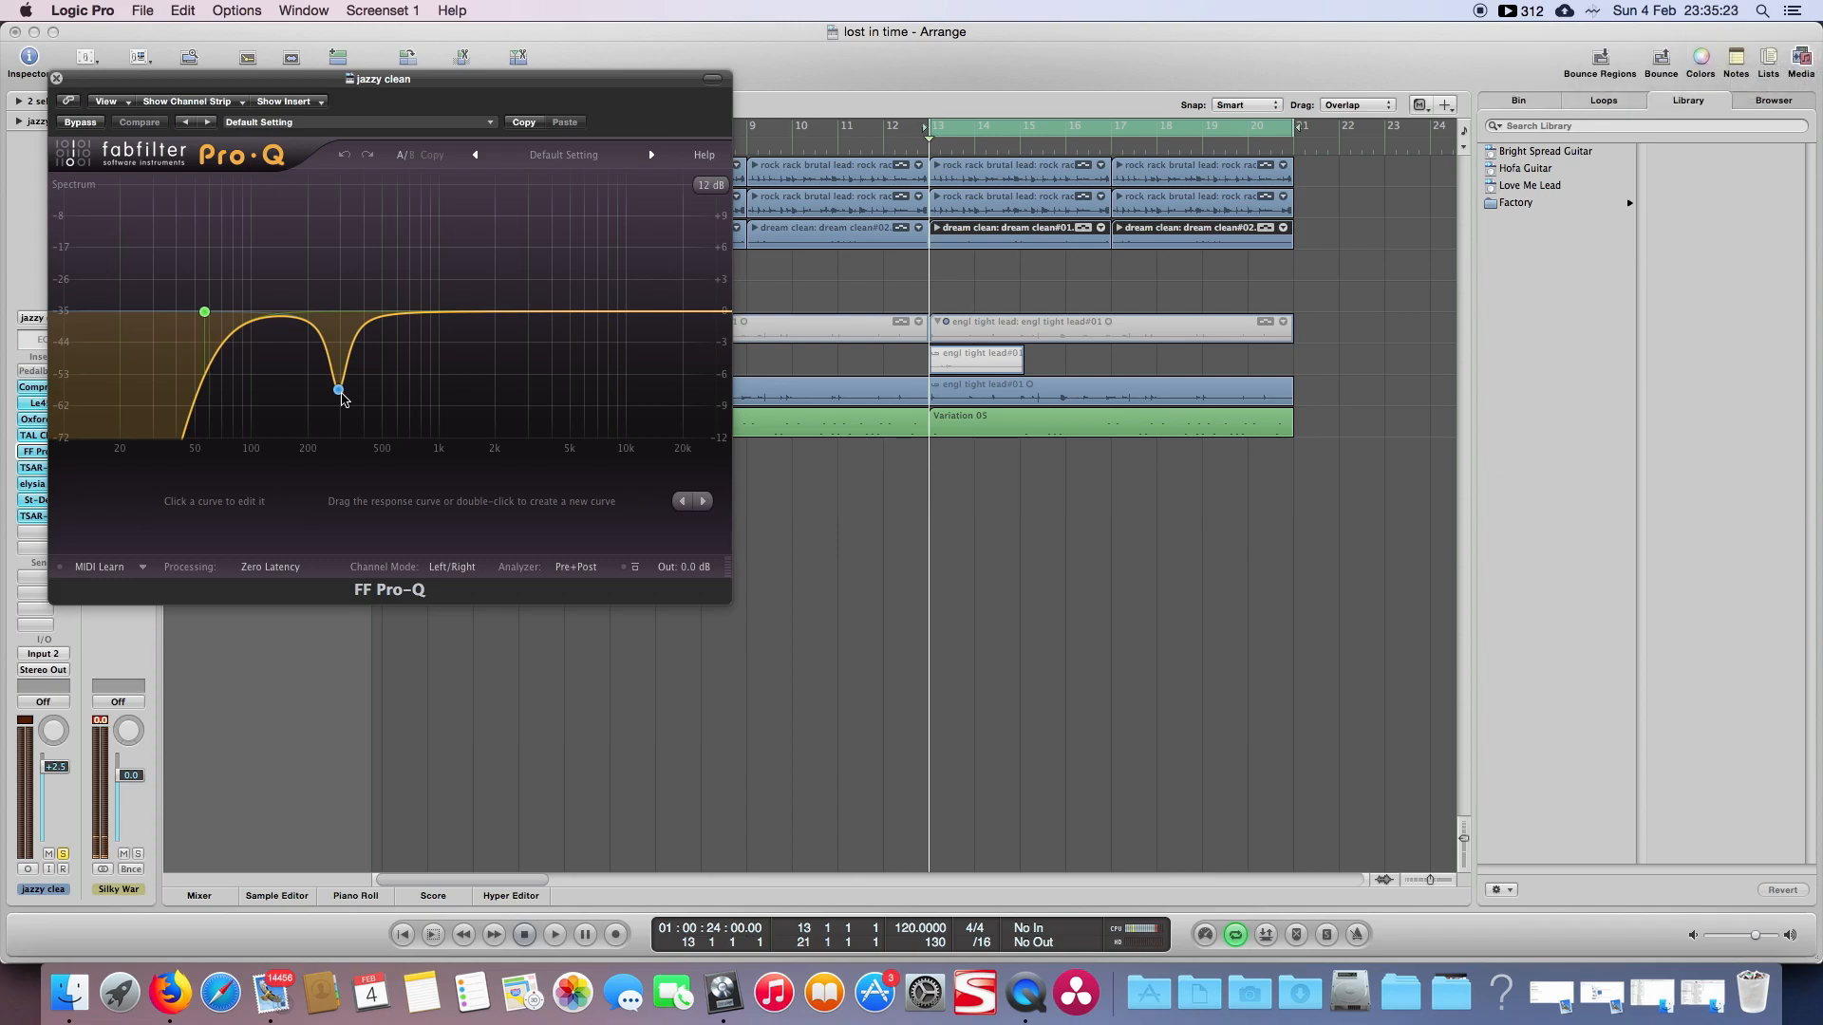
{"action": "left_click", "coordinate": [56, 78]}
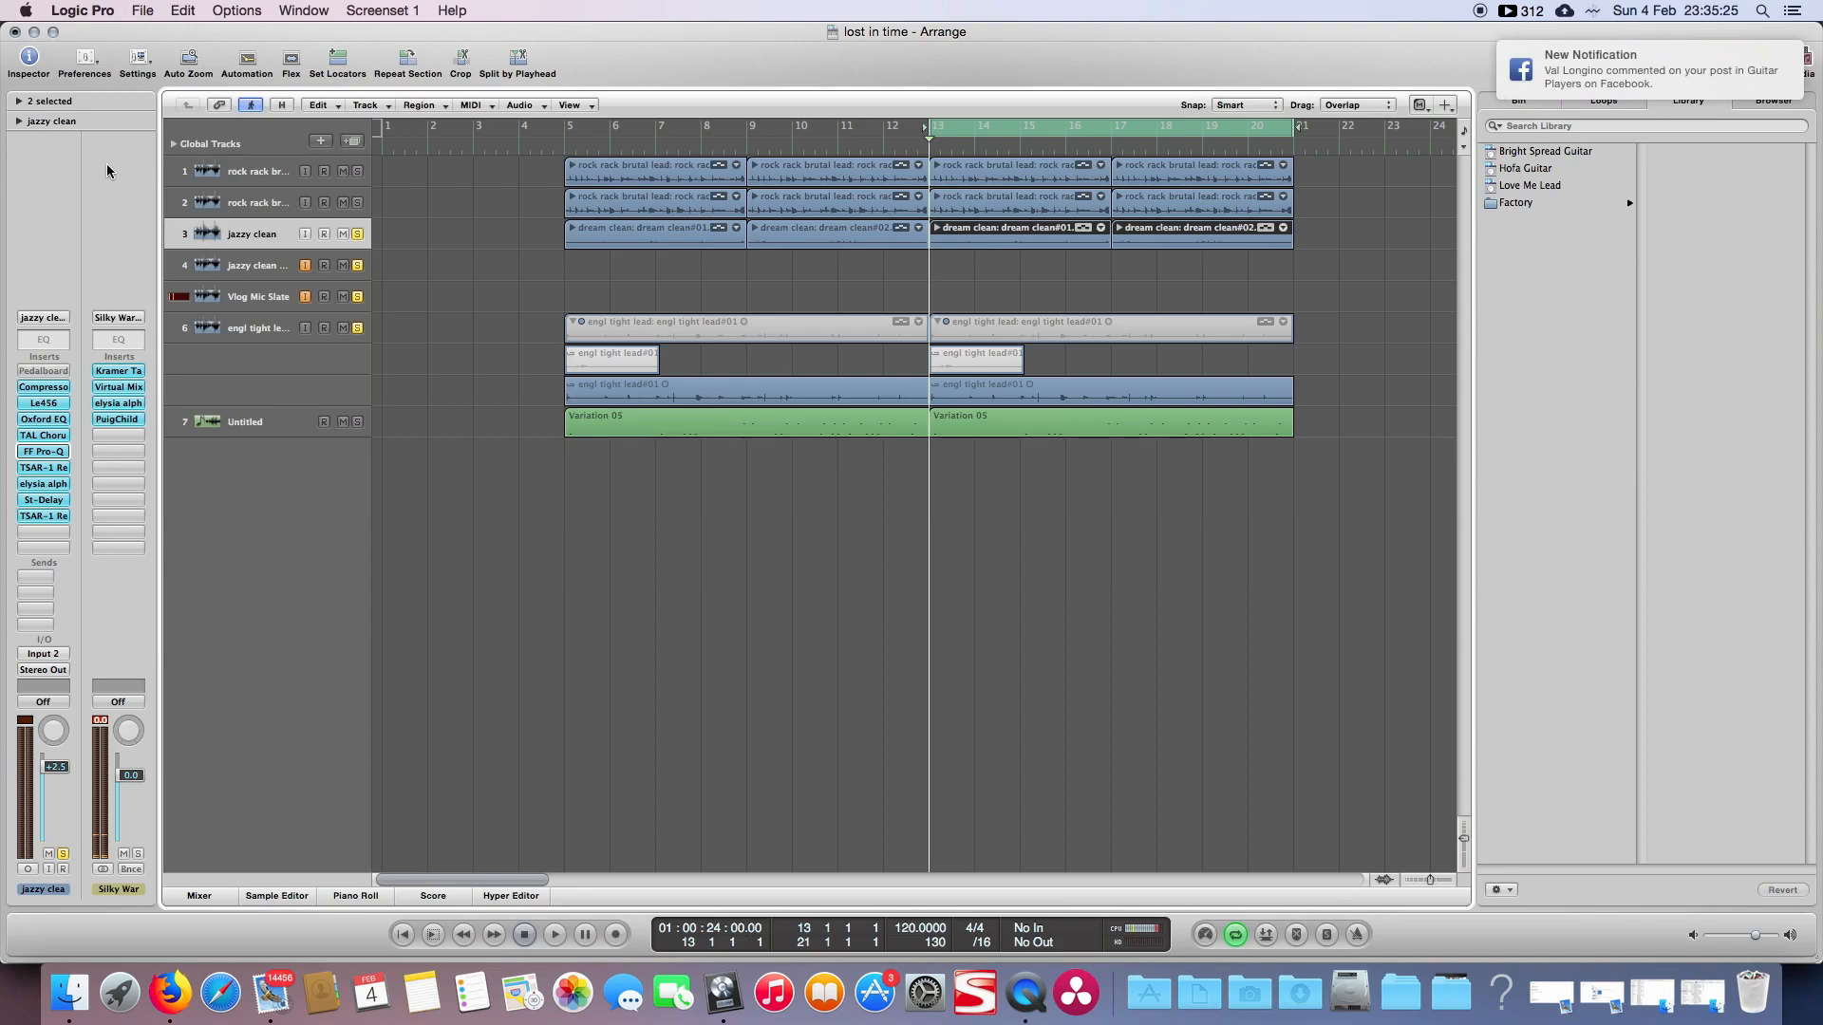
Step: Review the settings of the first TSAR-1 Reverb and the elysia alpha master inserts on the jazzy clean track
{"action": "left_click", "coordinate": [56, 471]}
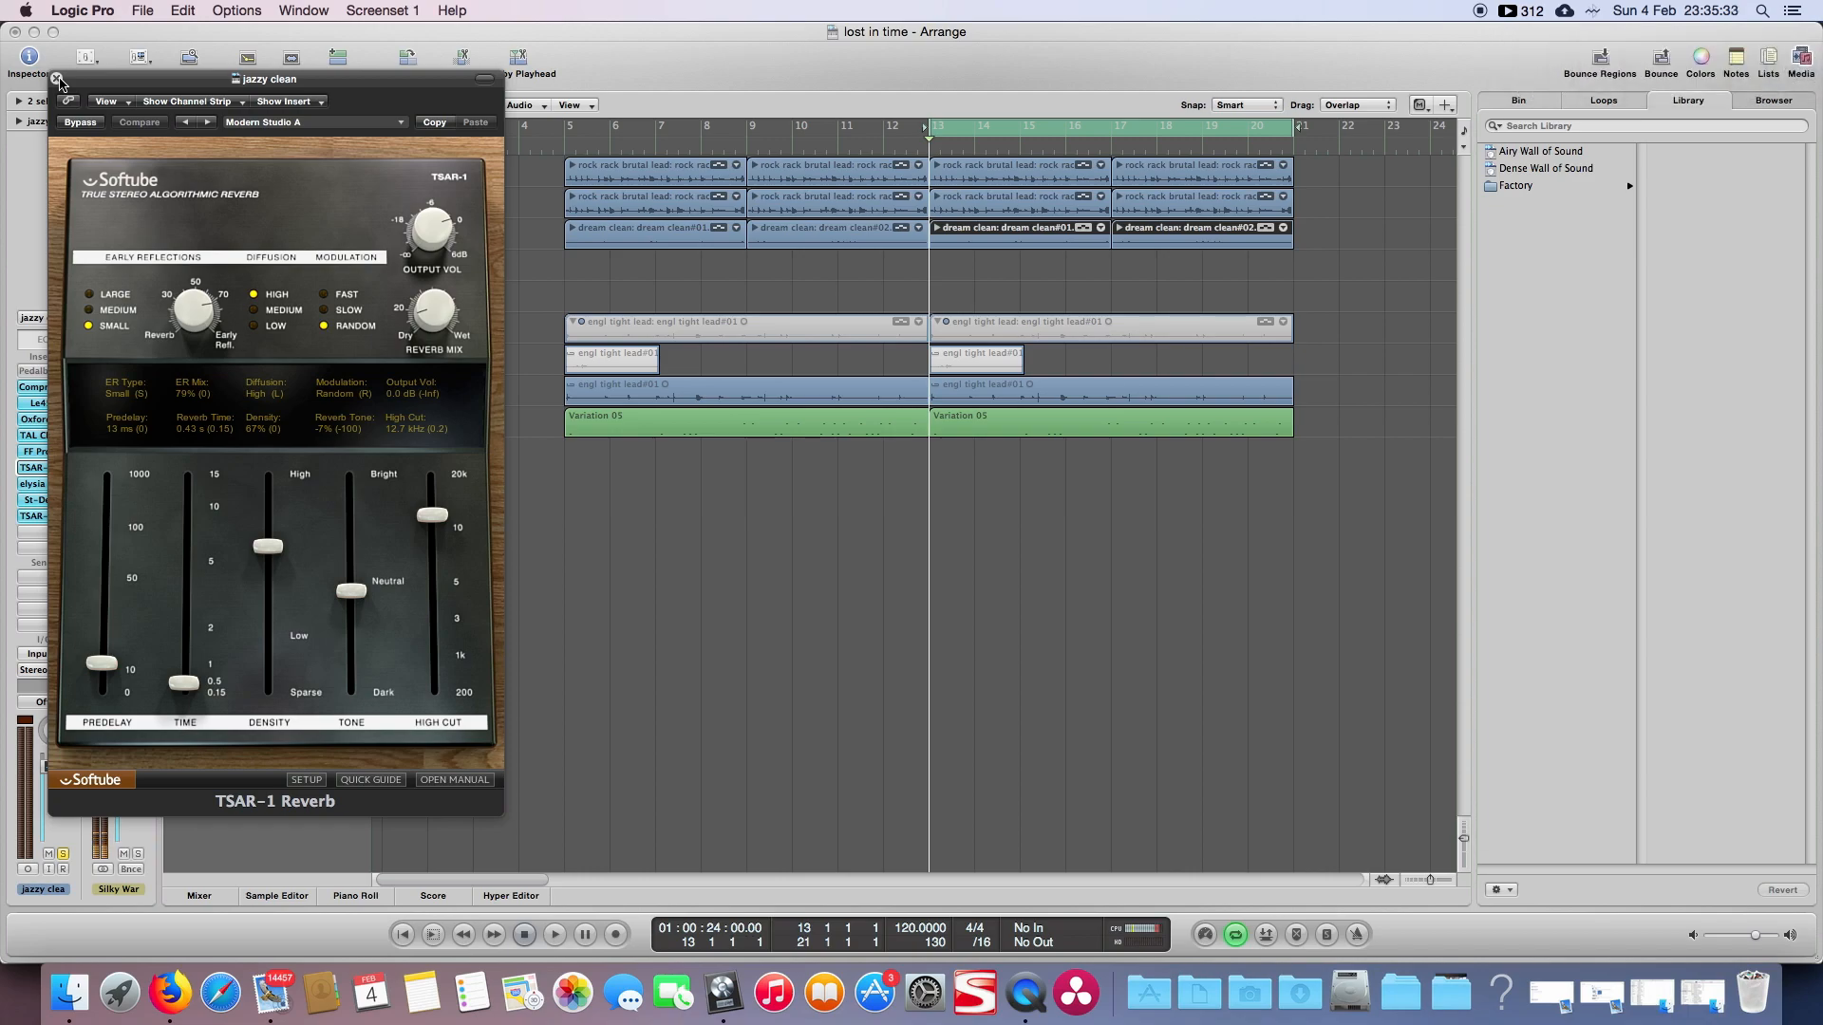
{"action": "left_click", "coordinate": [57, 79]}
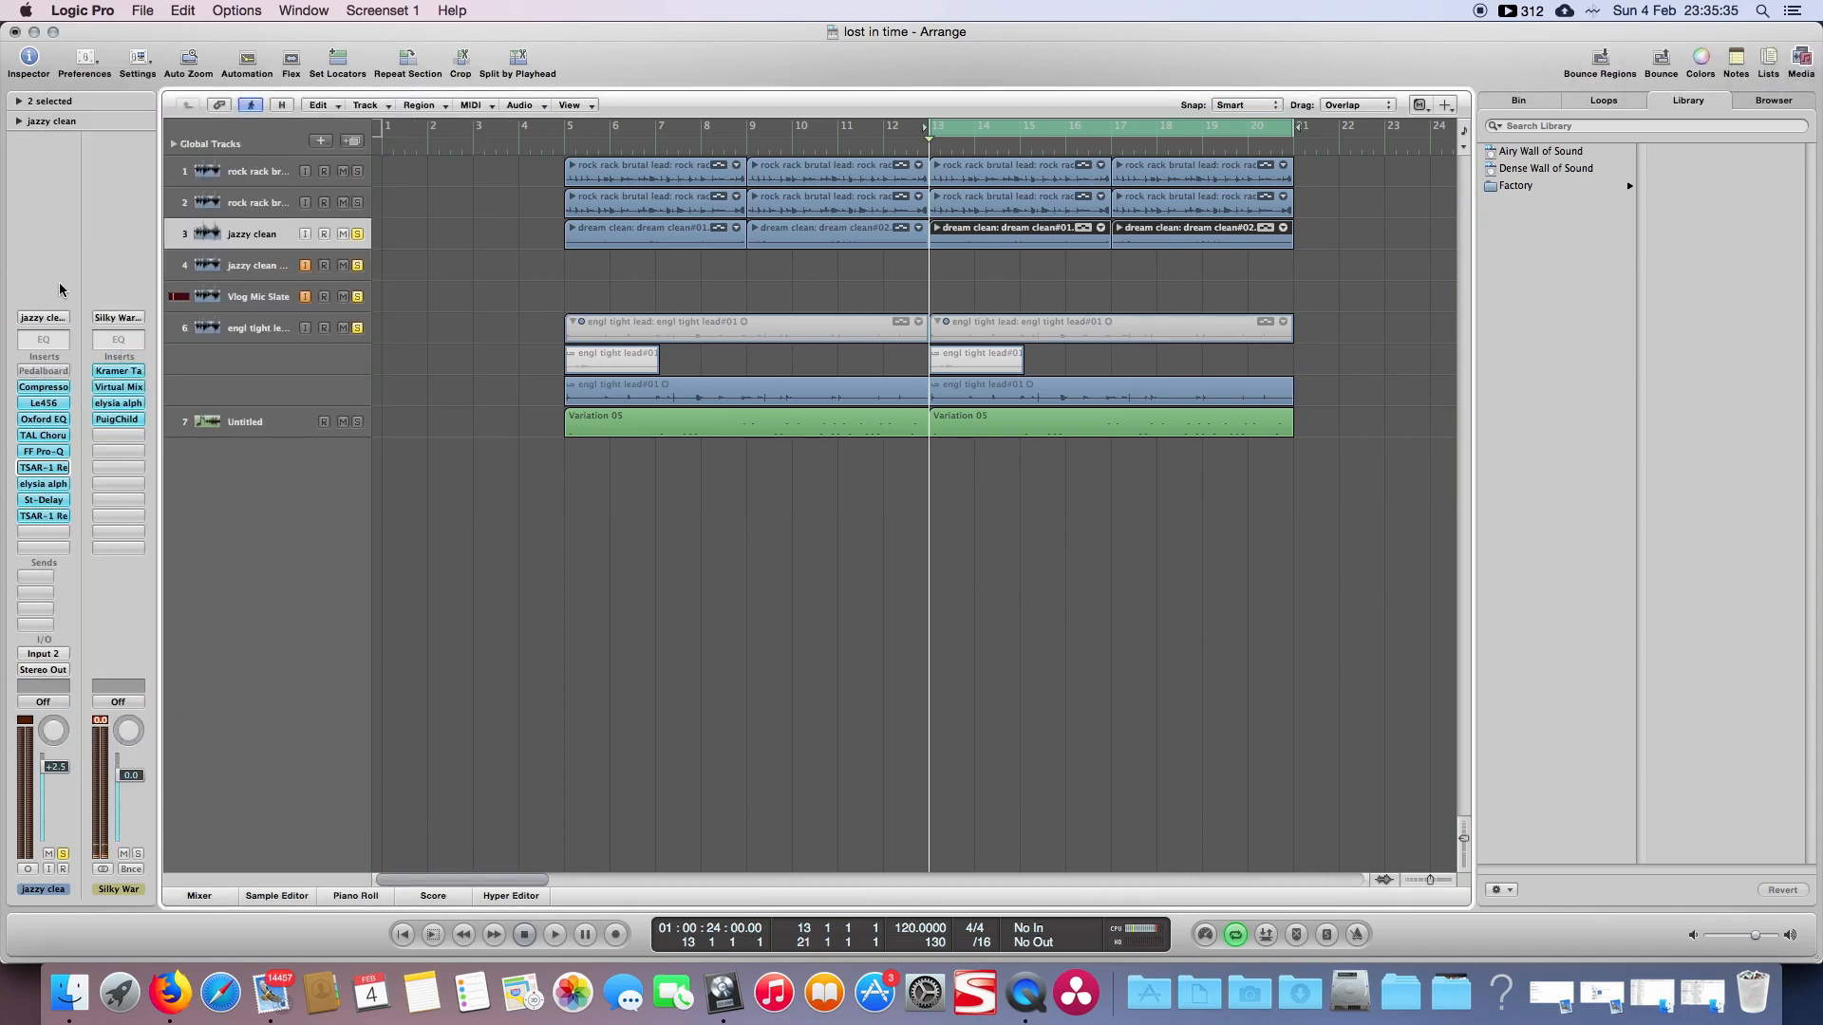
{"action": "left_click", "coordinate": [40, 486]}
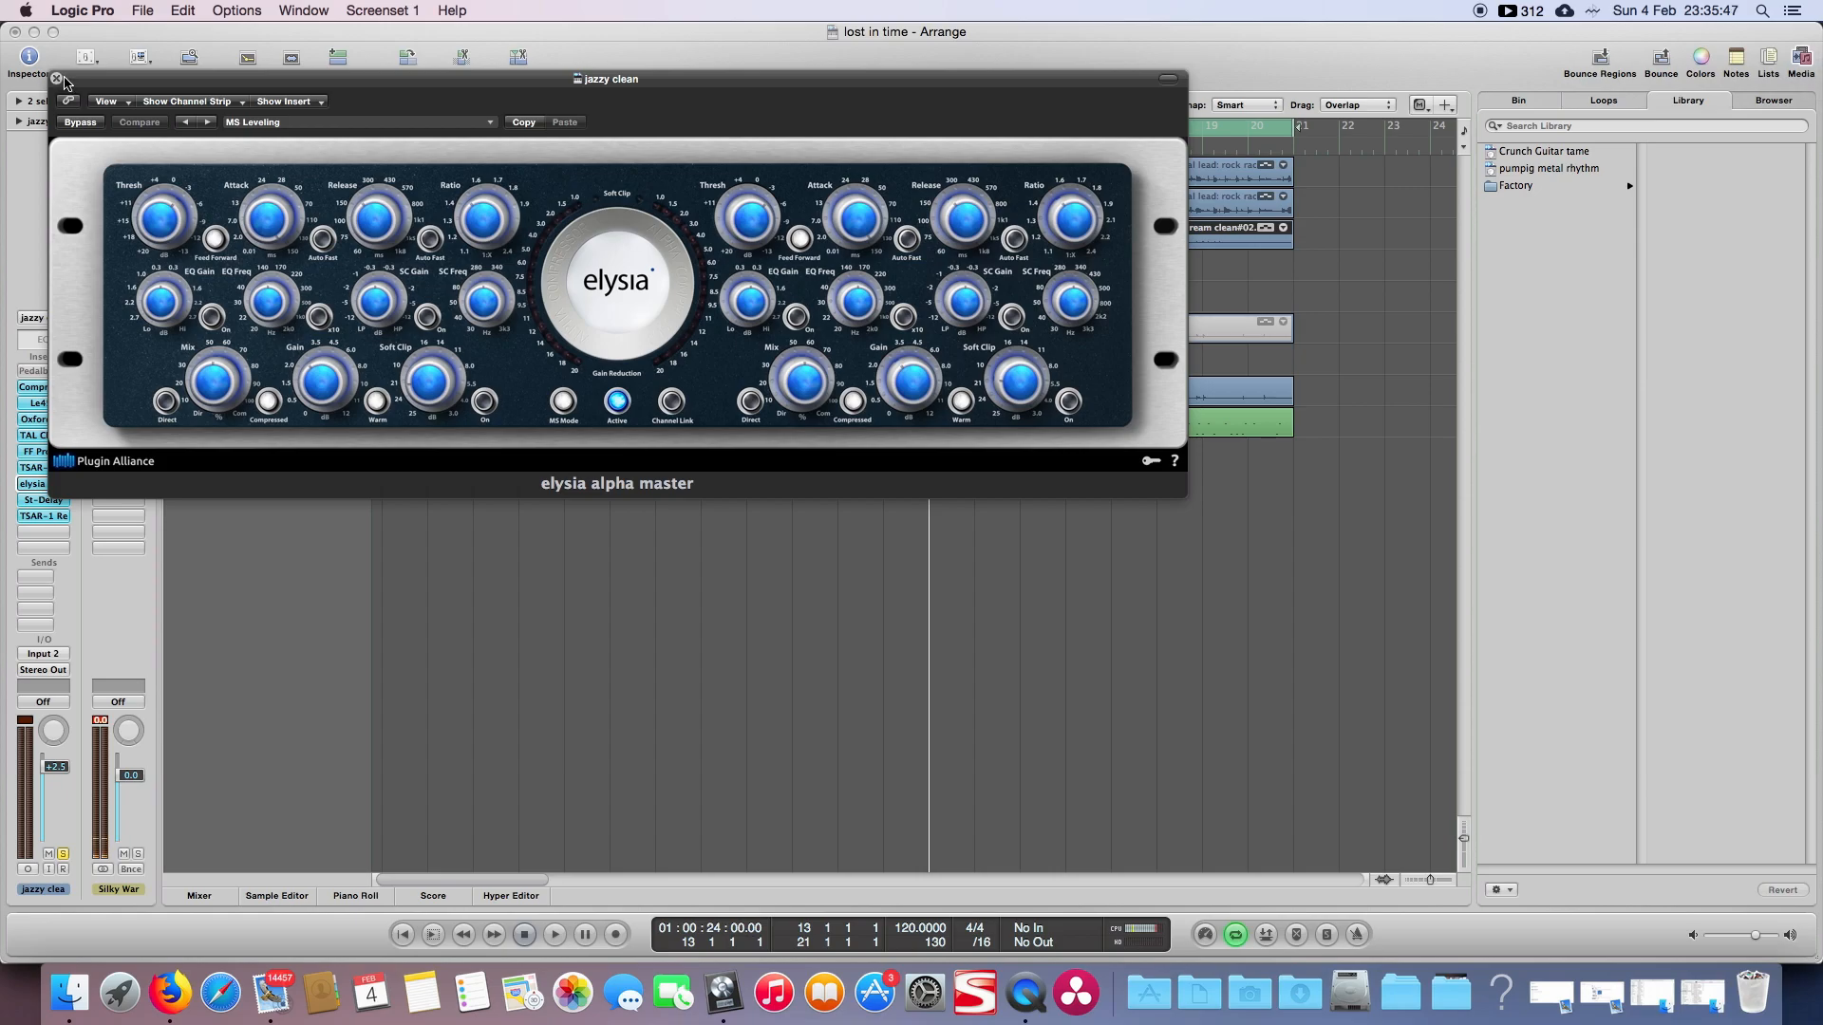
{"action": "left_click", "coordinate": [56, 79]}
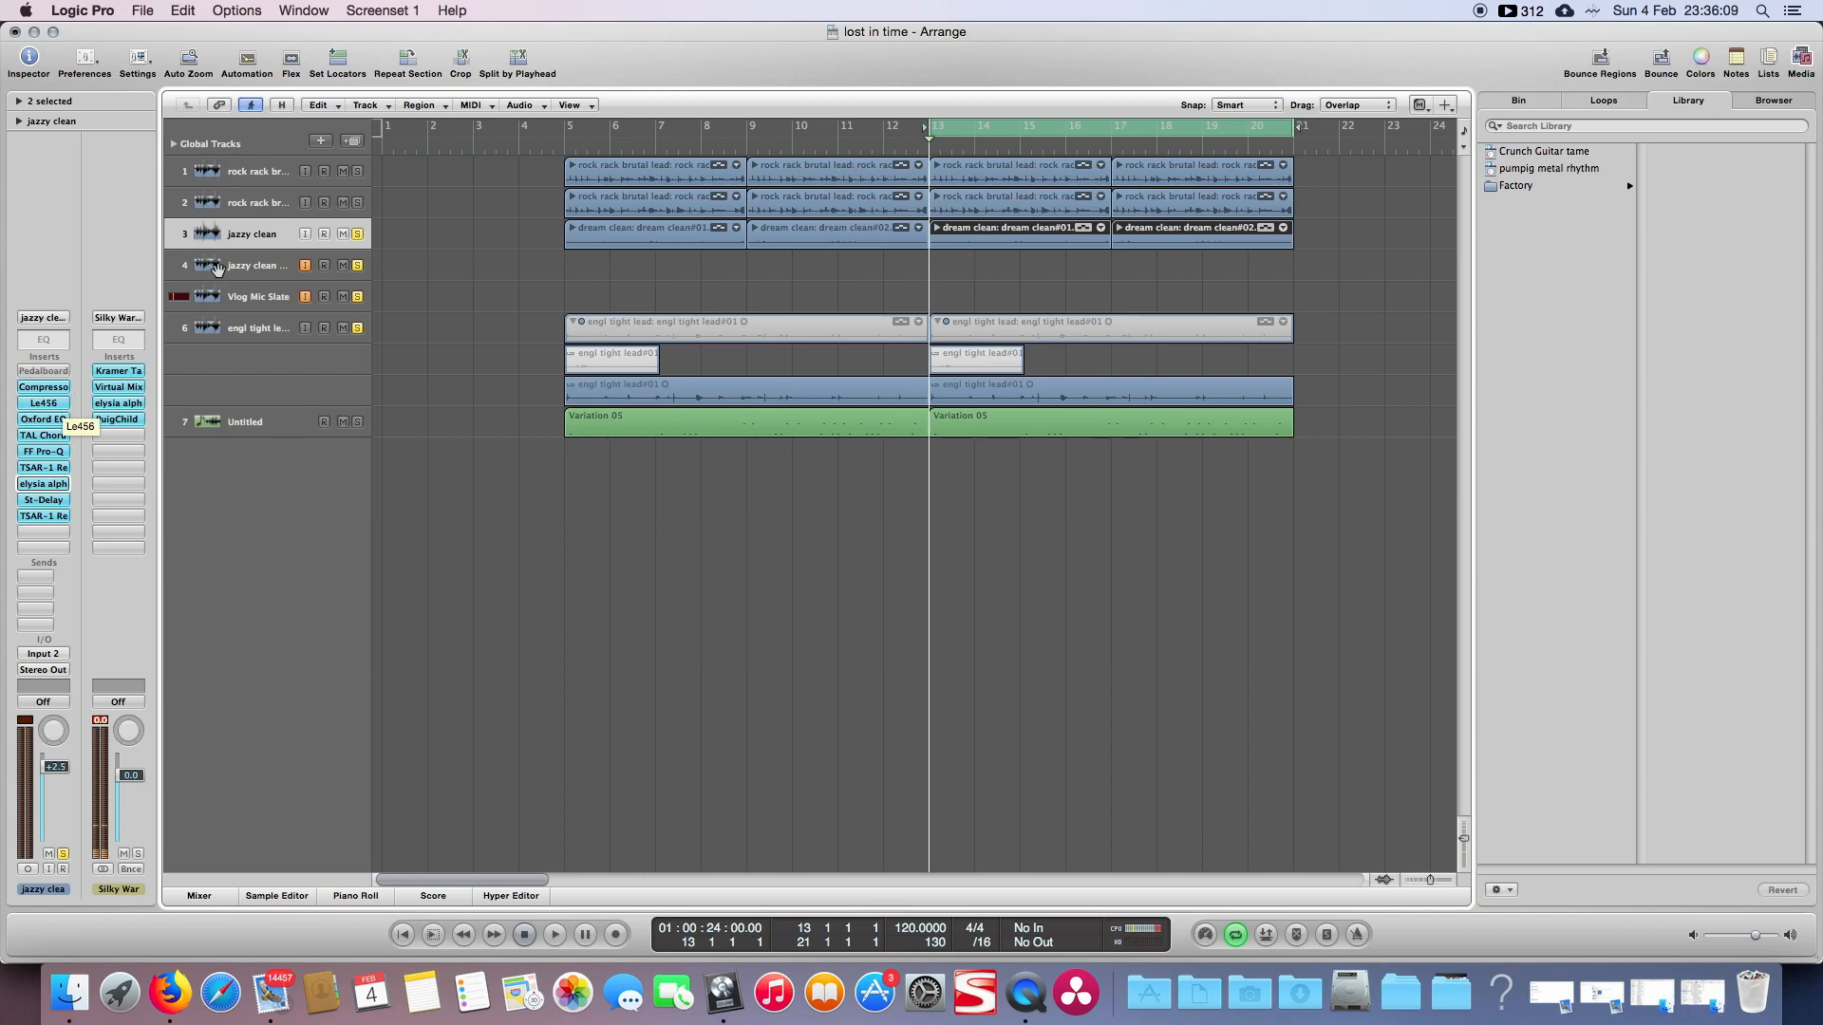
Step: Move input monitoring from the jazzy clean bright track to jazzy clean to audition it, and turn monitoring off again
{"action": "left_click", "coordinate": [305, 267]}
{"action": "left_click", "coordinate": [304, 234]}
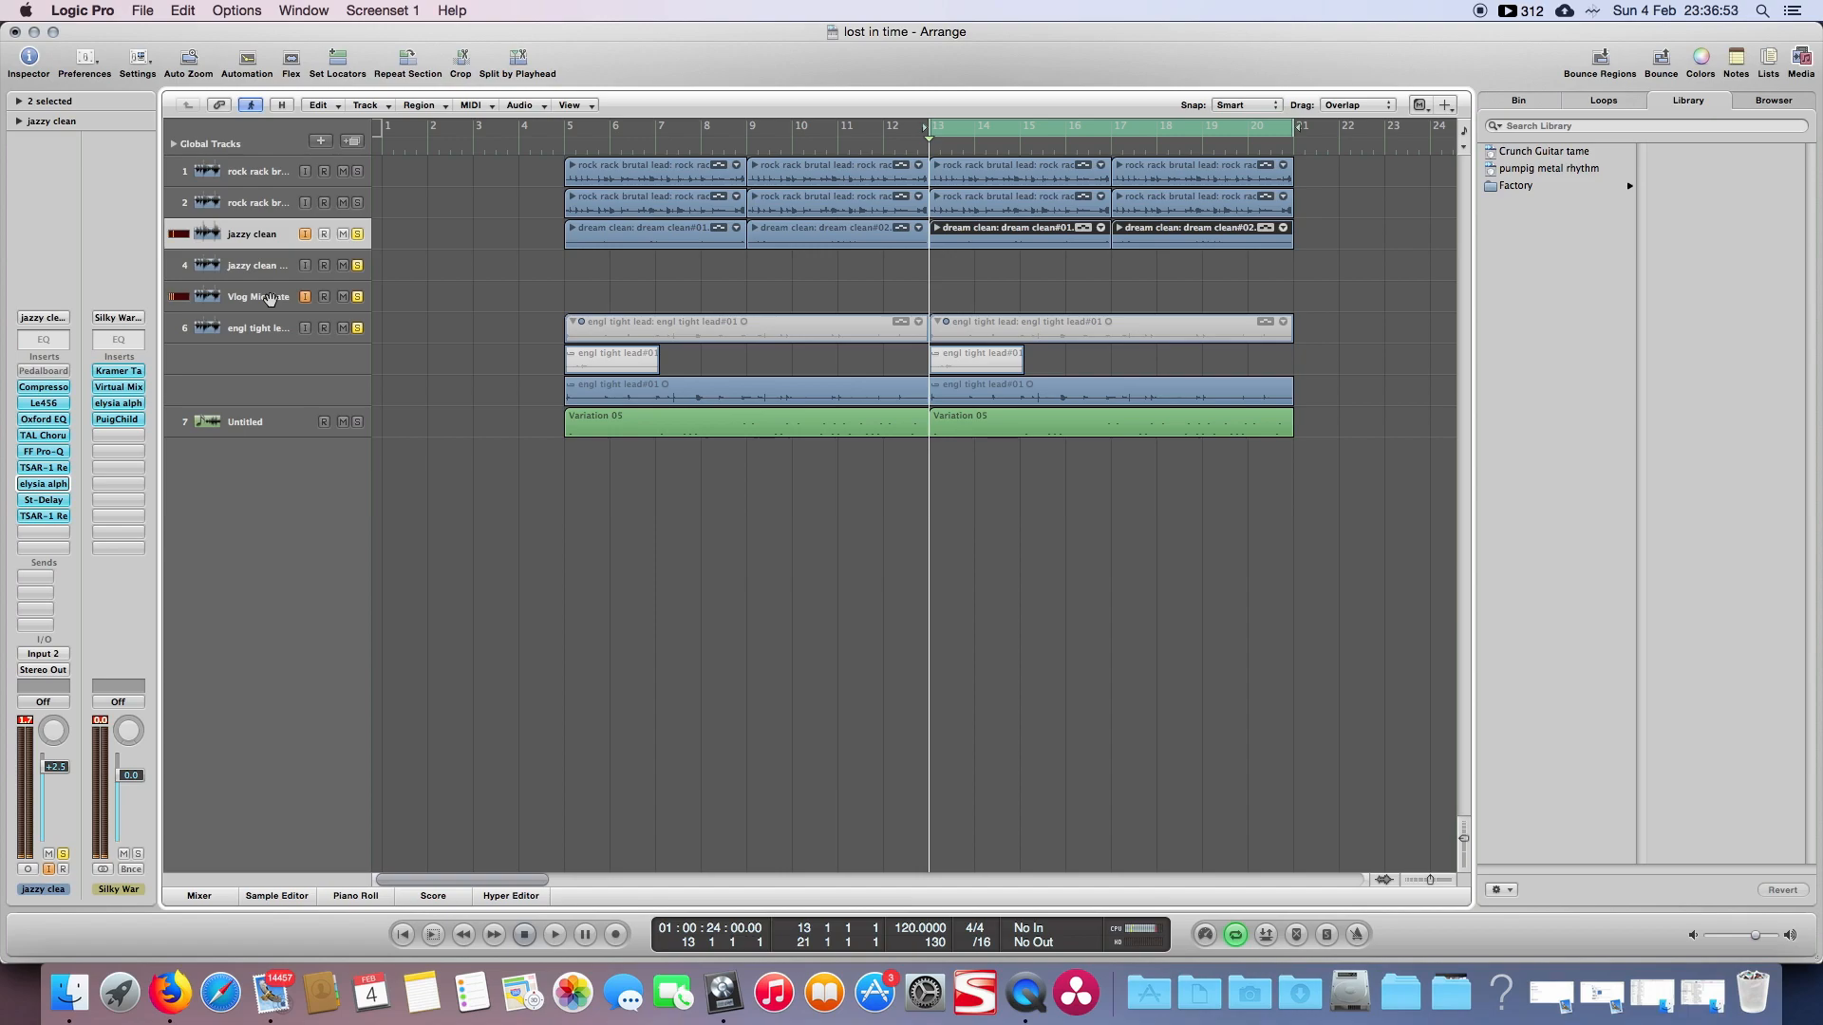
{"action": "left_click", "coordinate": [305, 235]}
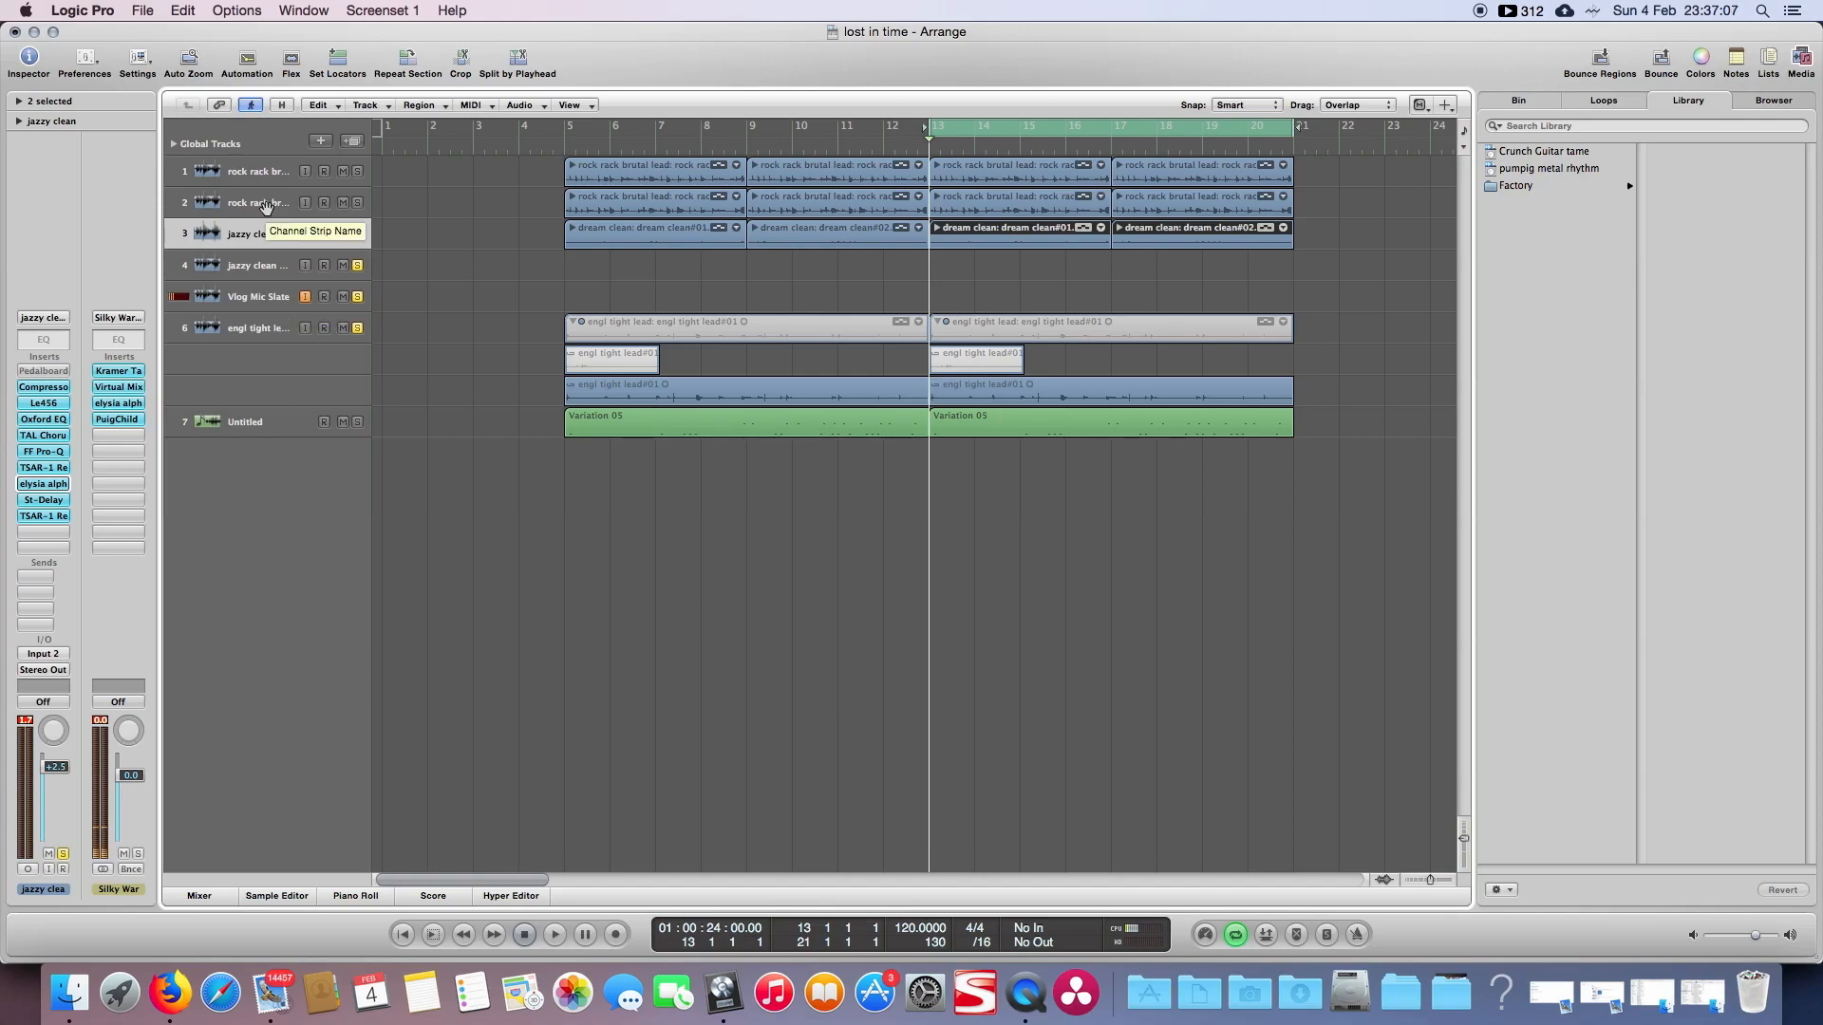
Step: Select the second rock rack brutal lead track and review its bx_rockrack amp, hiding the FX Rack to show the amp front
{"action": "left_click", "coordinate": [265, 205]}
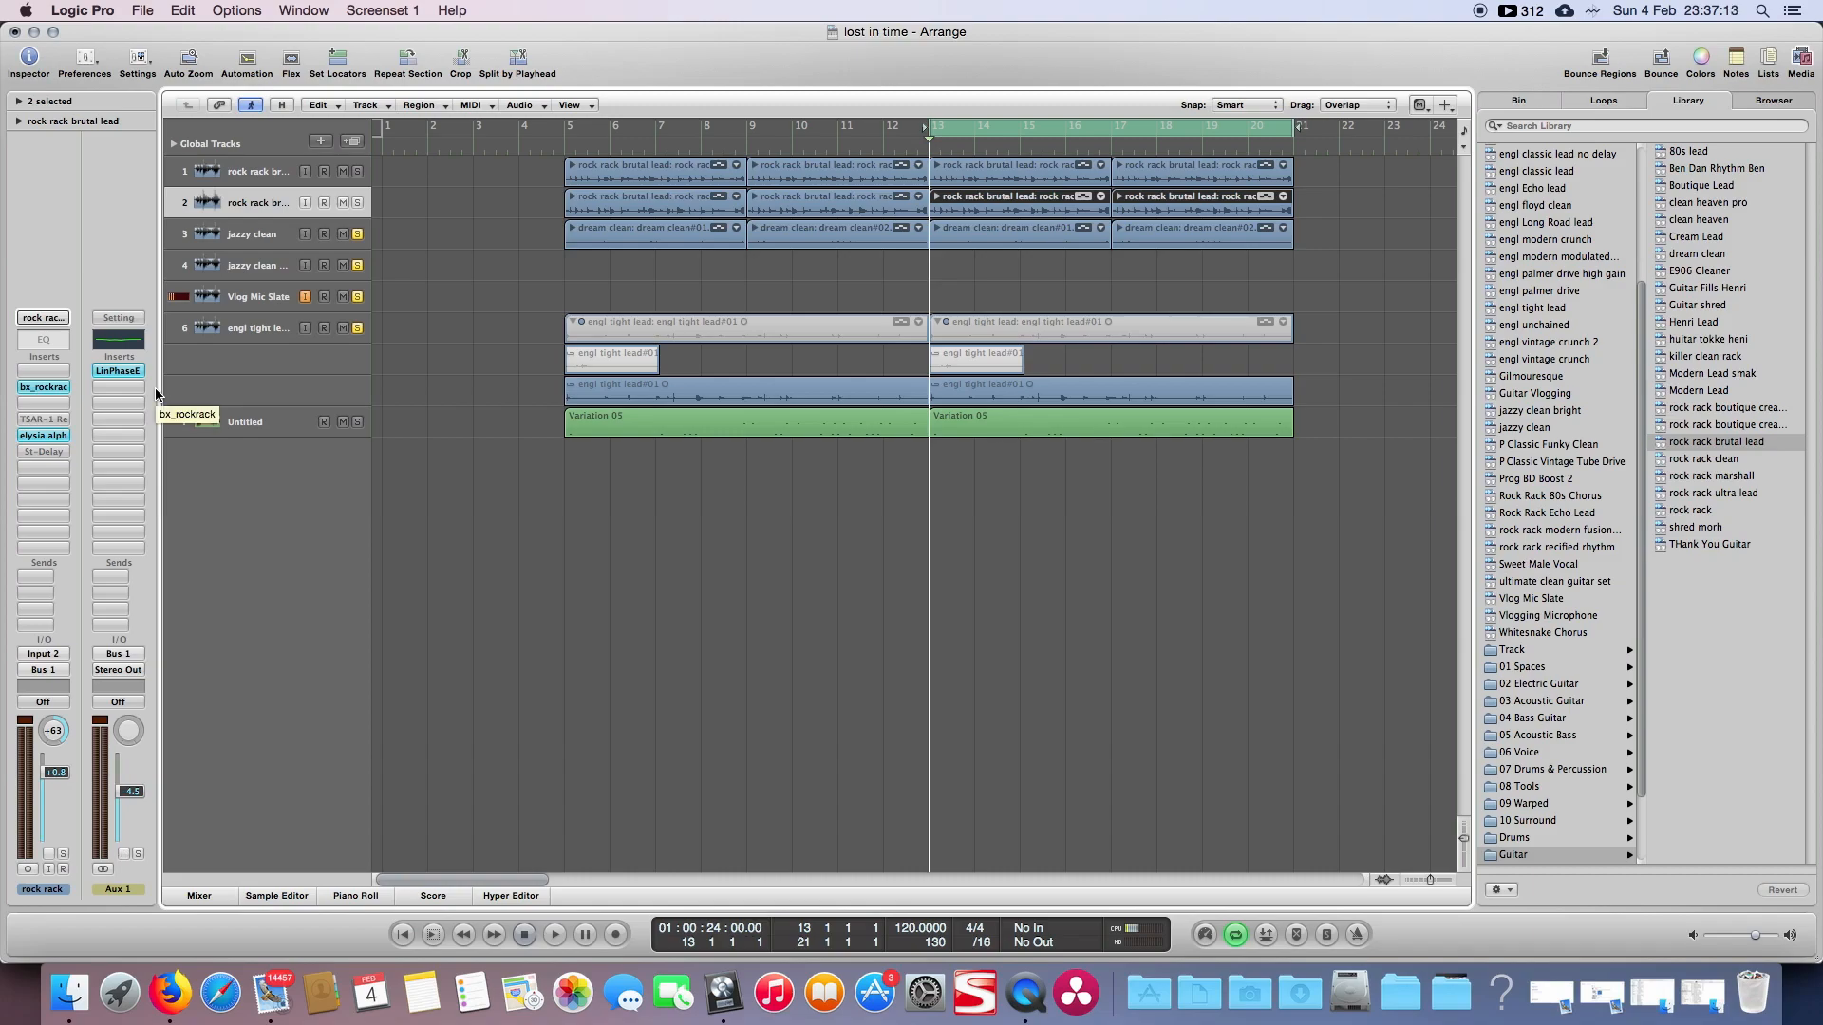
{"action": "left_click", "coordinate": [59, 389]}
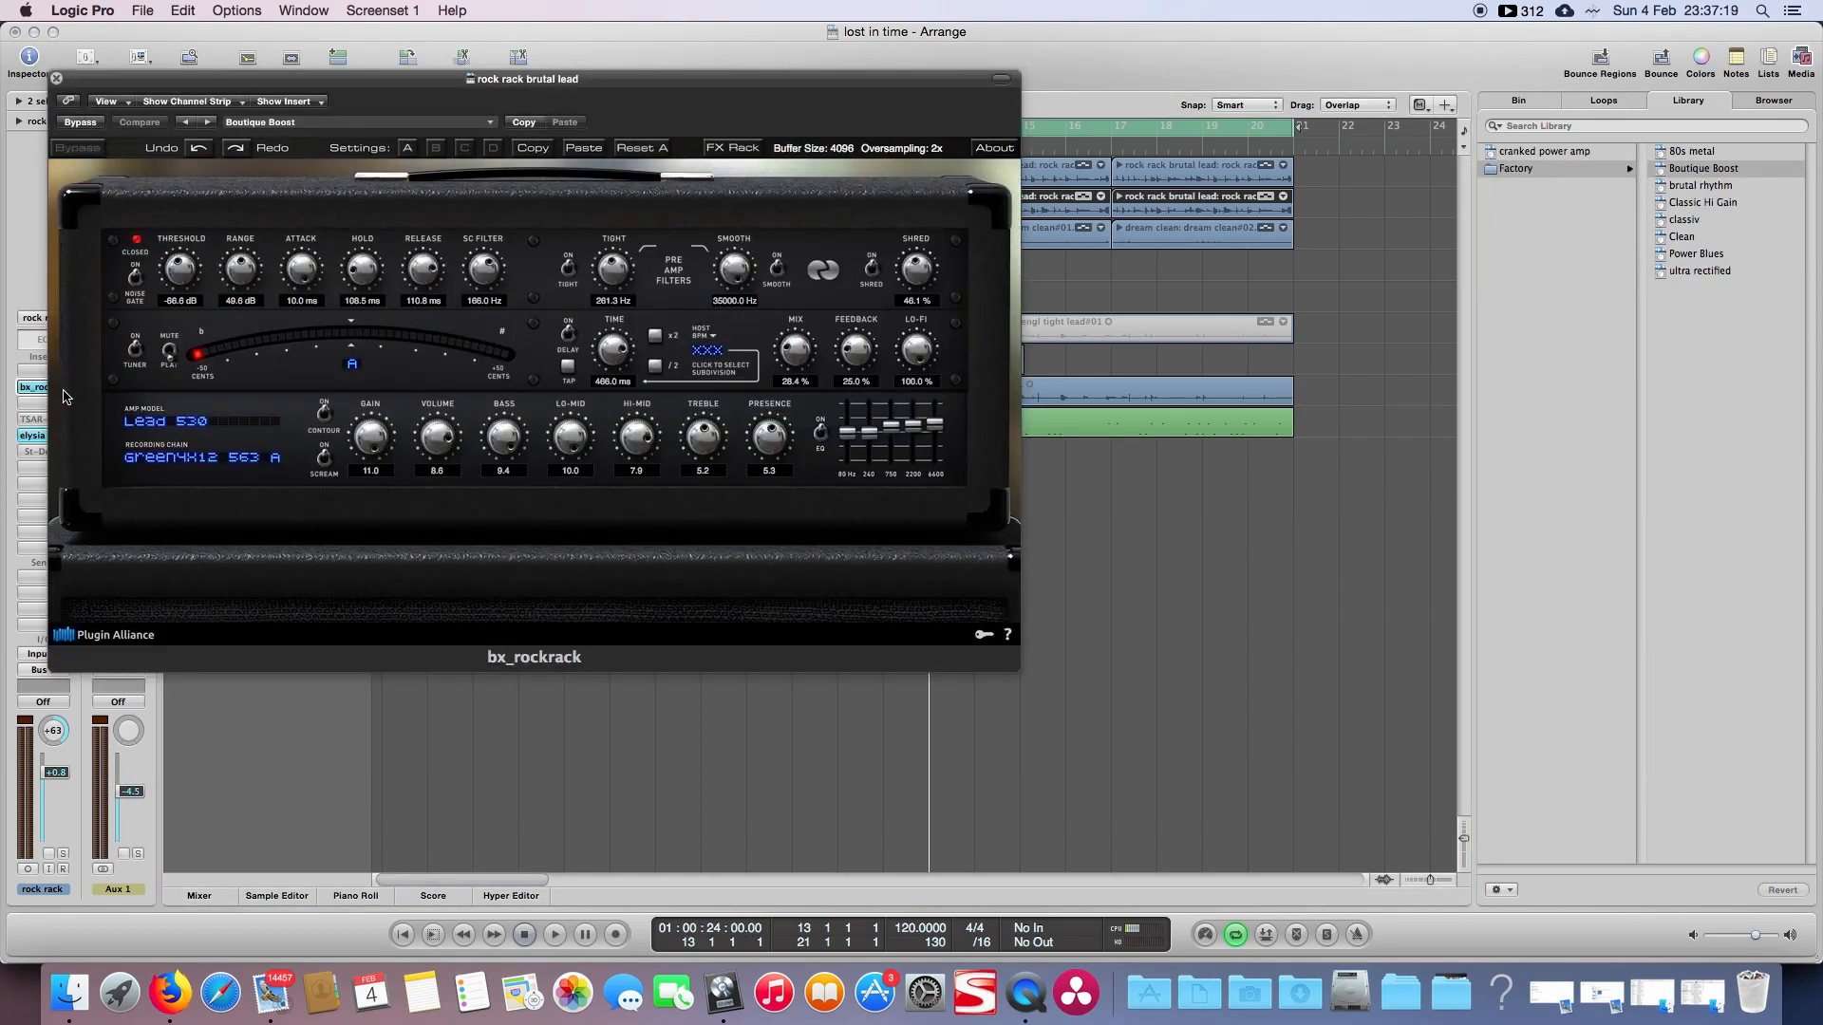
{"action": "left_click", "coordinate": [734, 149]}
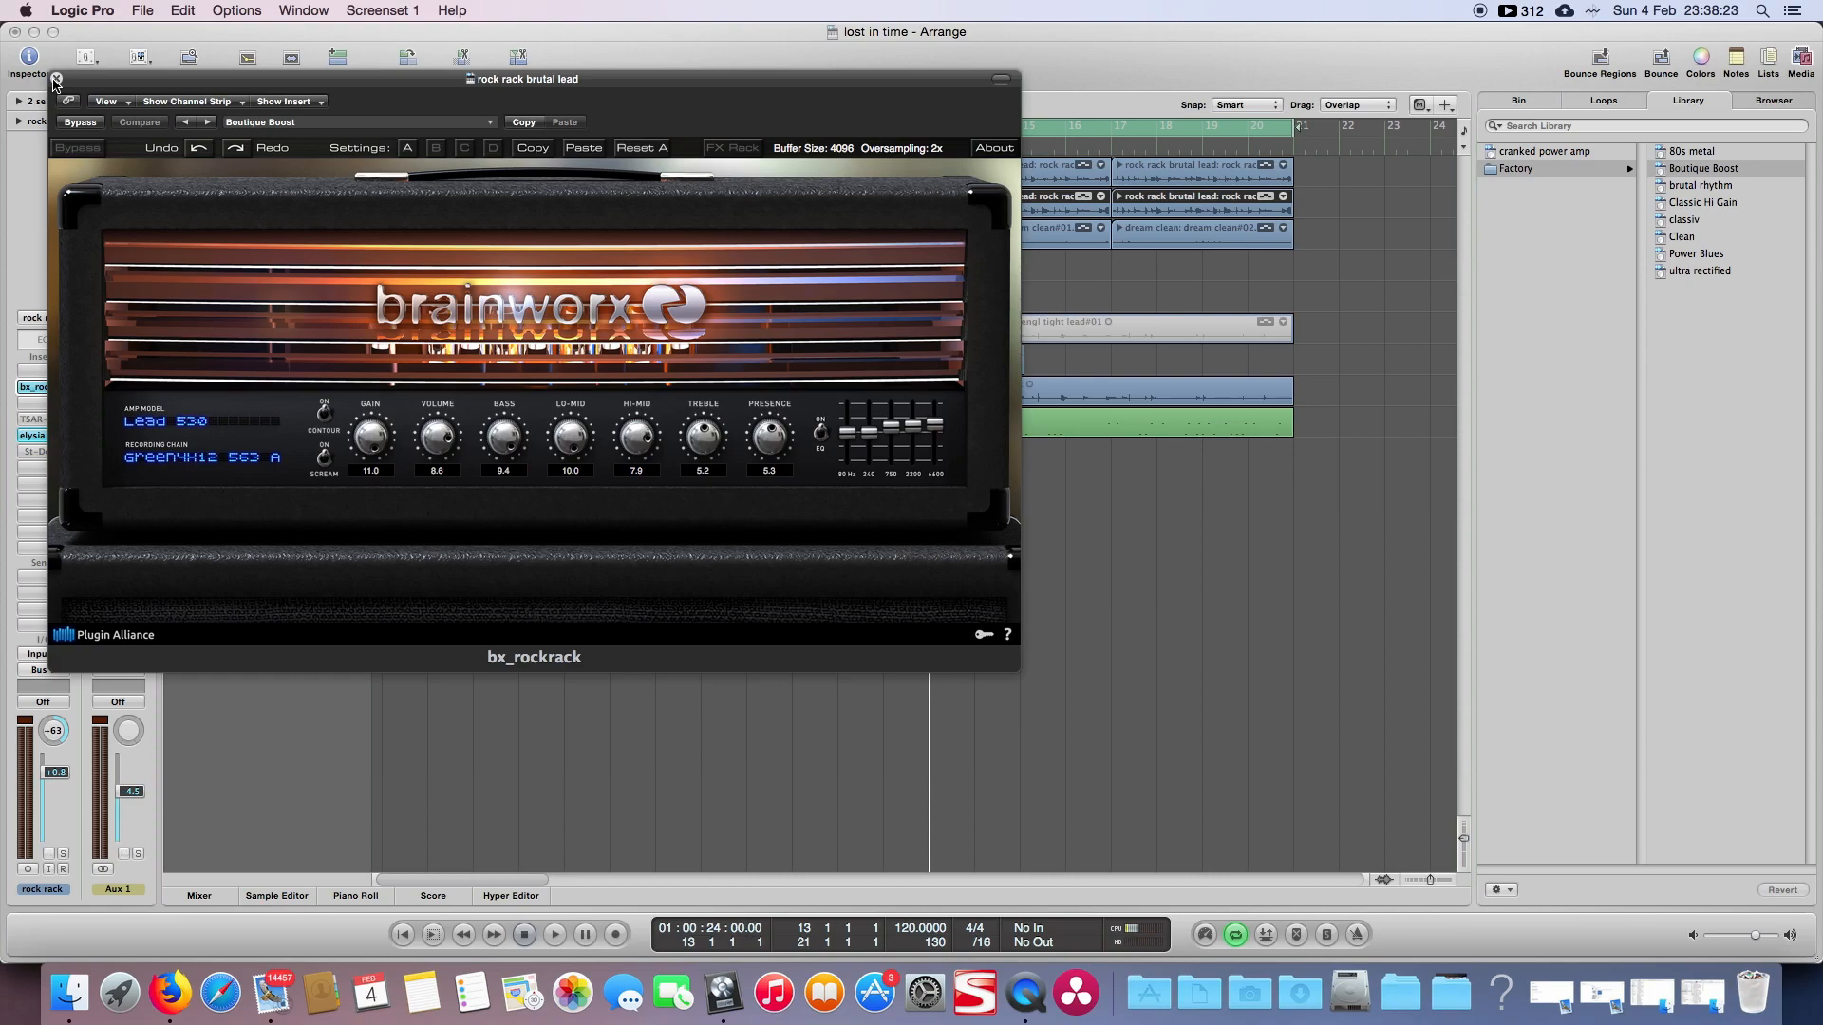
{"action": "left_click", "coordinate": [55, 80]}
Step: Enable input monitoring on the second rock rack brutal lead track, solo it and pan it to the center
{"action": "left_click", "coordinate": [304, 202]}
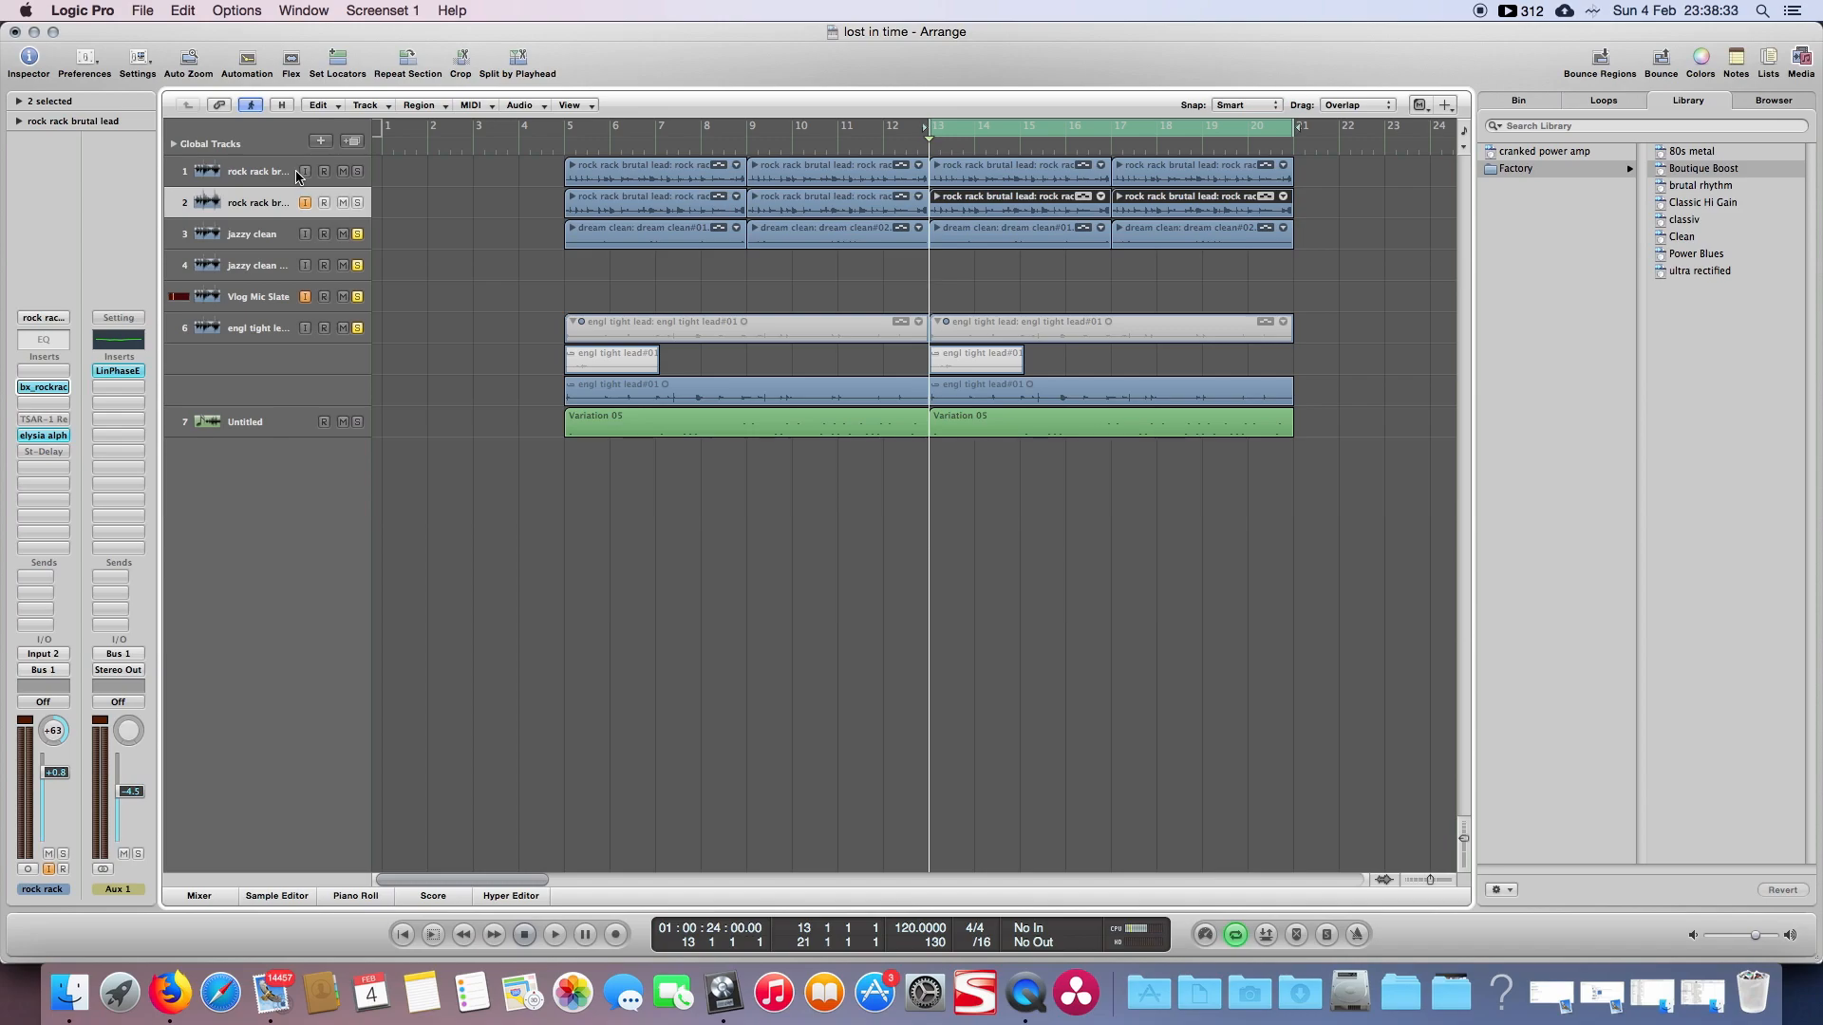
{"action": "left_click", "coordinate": [358, 204]}
{"action": "left_click_drag", "start_coordinate": [56, 728], "coordinate": [56, 760]}
Step: Review the rock rack routing in the mixer, including the bx_rockrack settings and the Linear Phase EQ on Aux 1, and close the mixer
{"action": "left_click", "coordinate": [199, 897]}
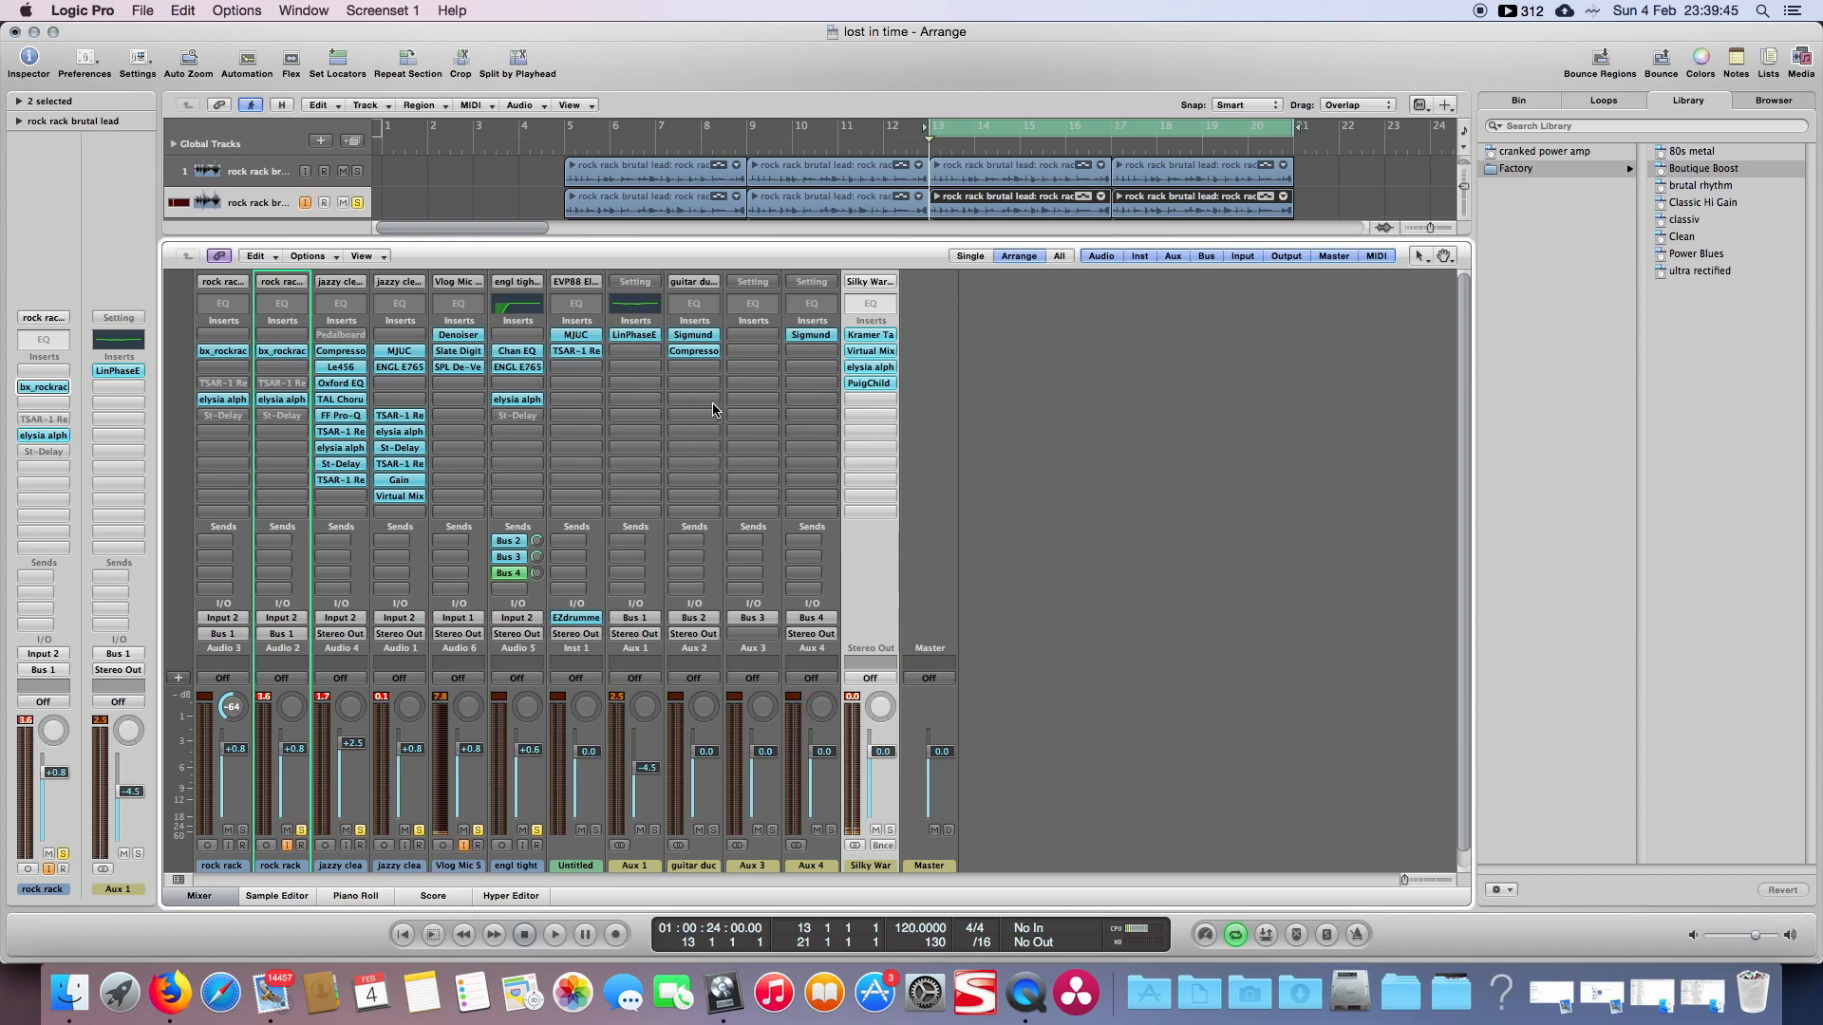
{"action": "left_click", "coordinate": [38, 387]}
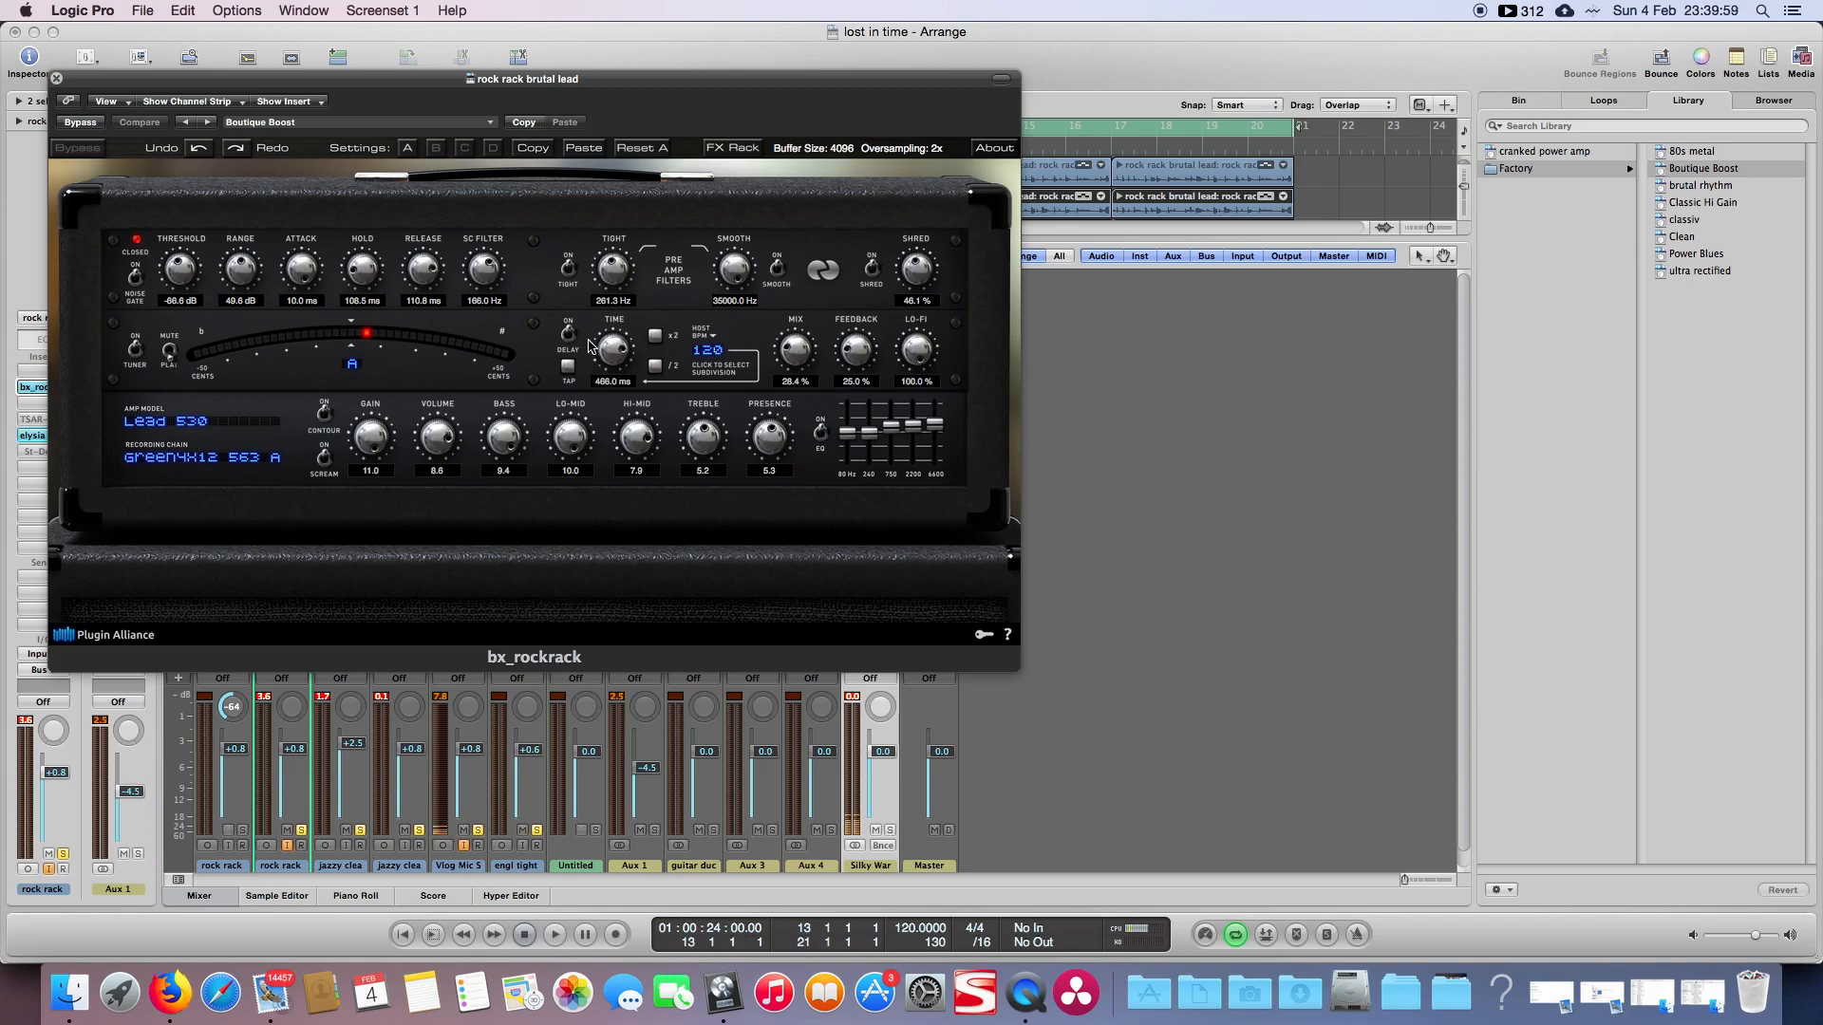
{"action": "left_click", "coordinate": [57, 80]}
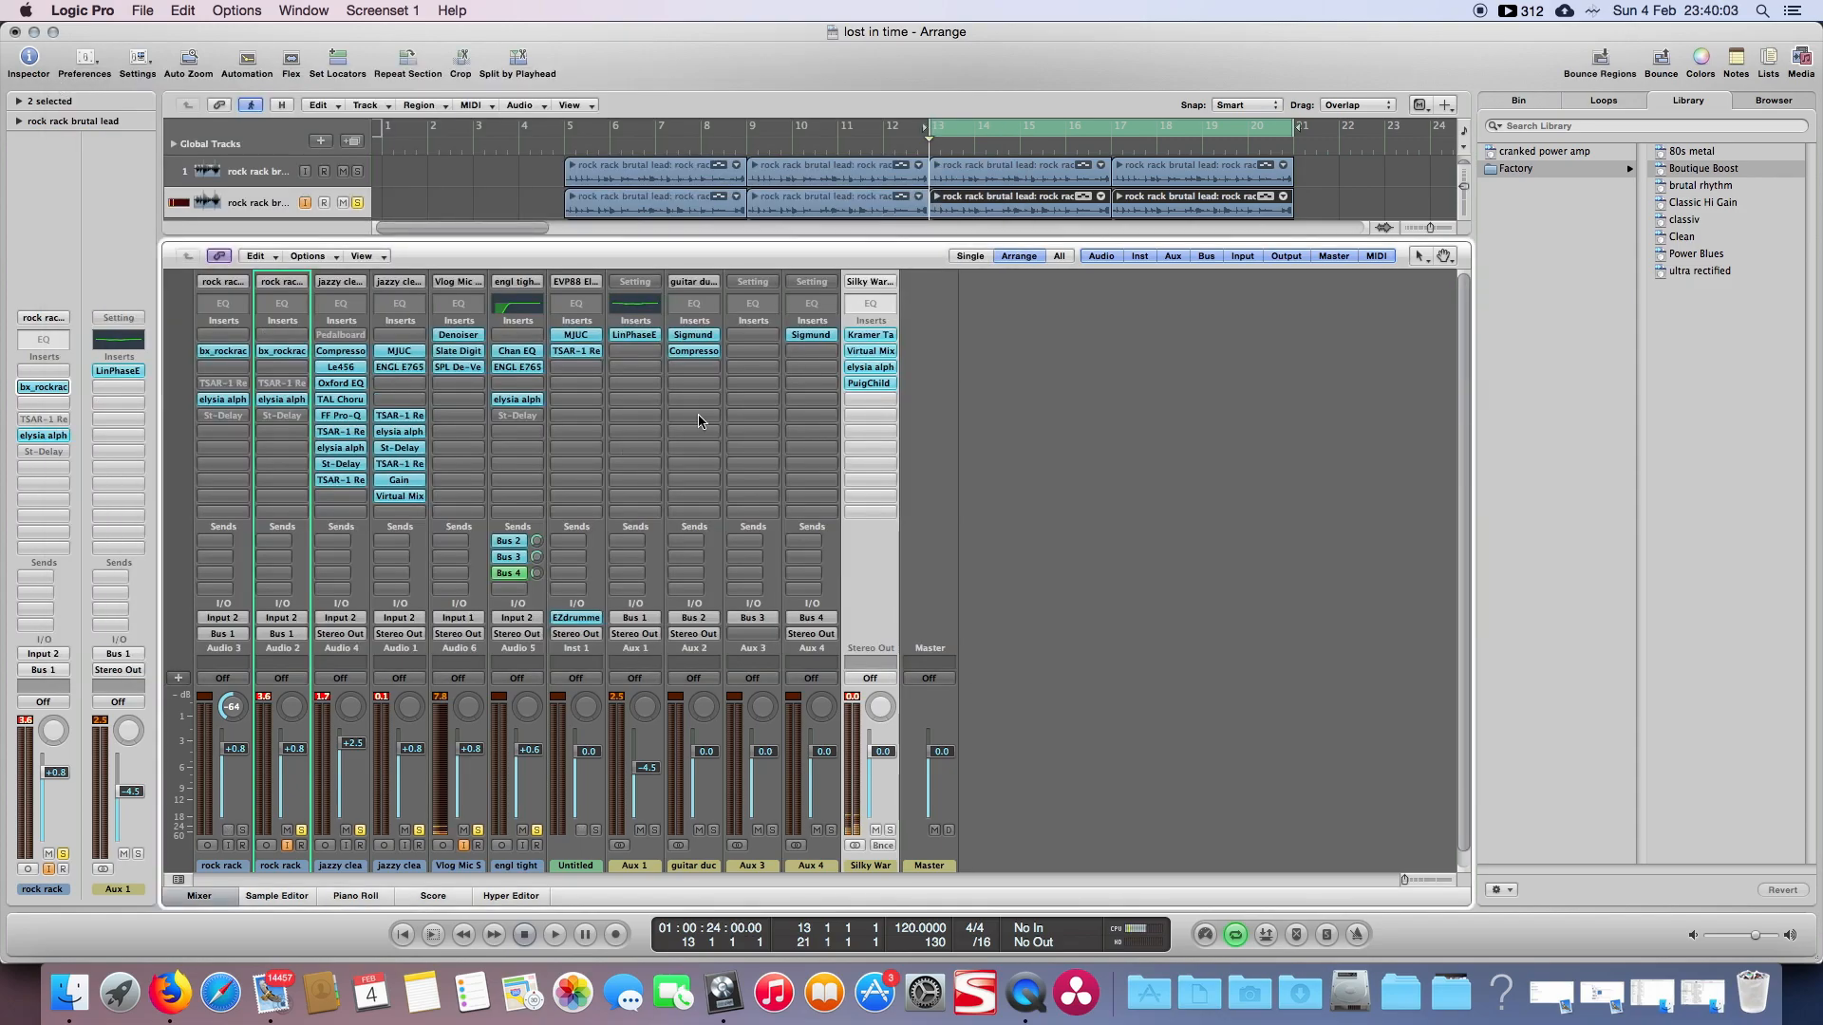
{"action": "left_click", "coordinate": [639, 310]}
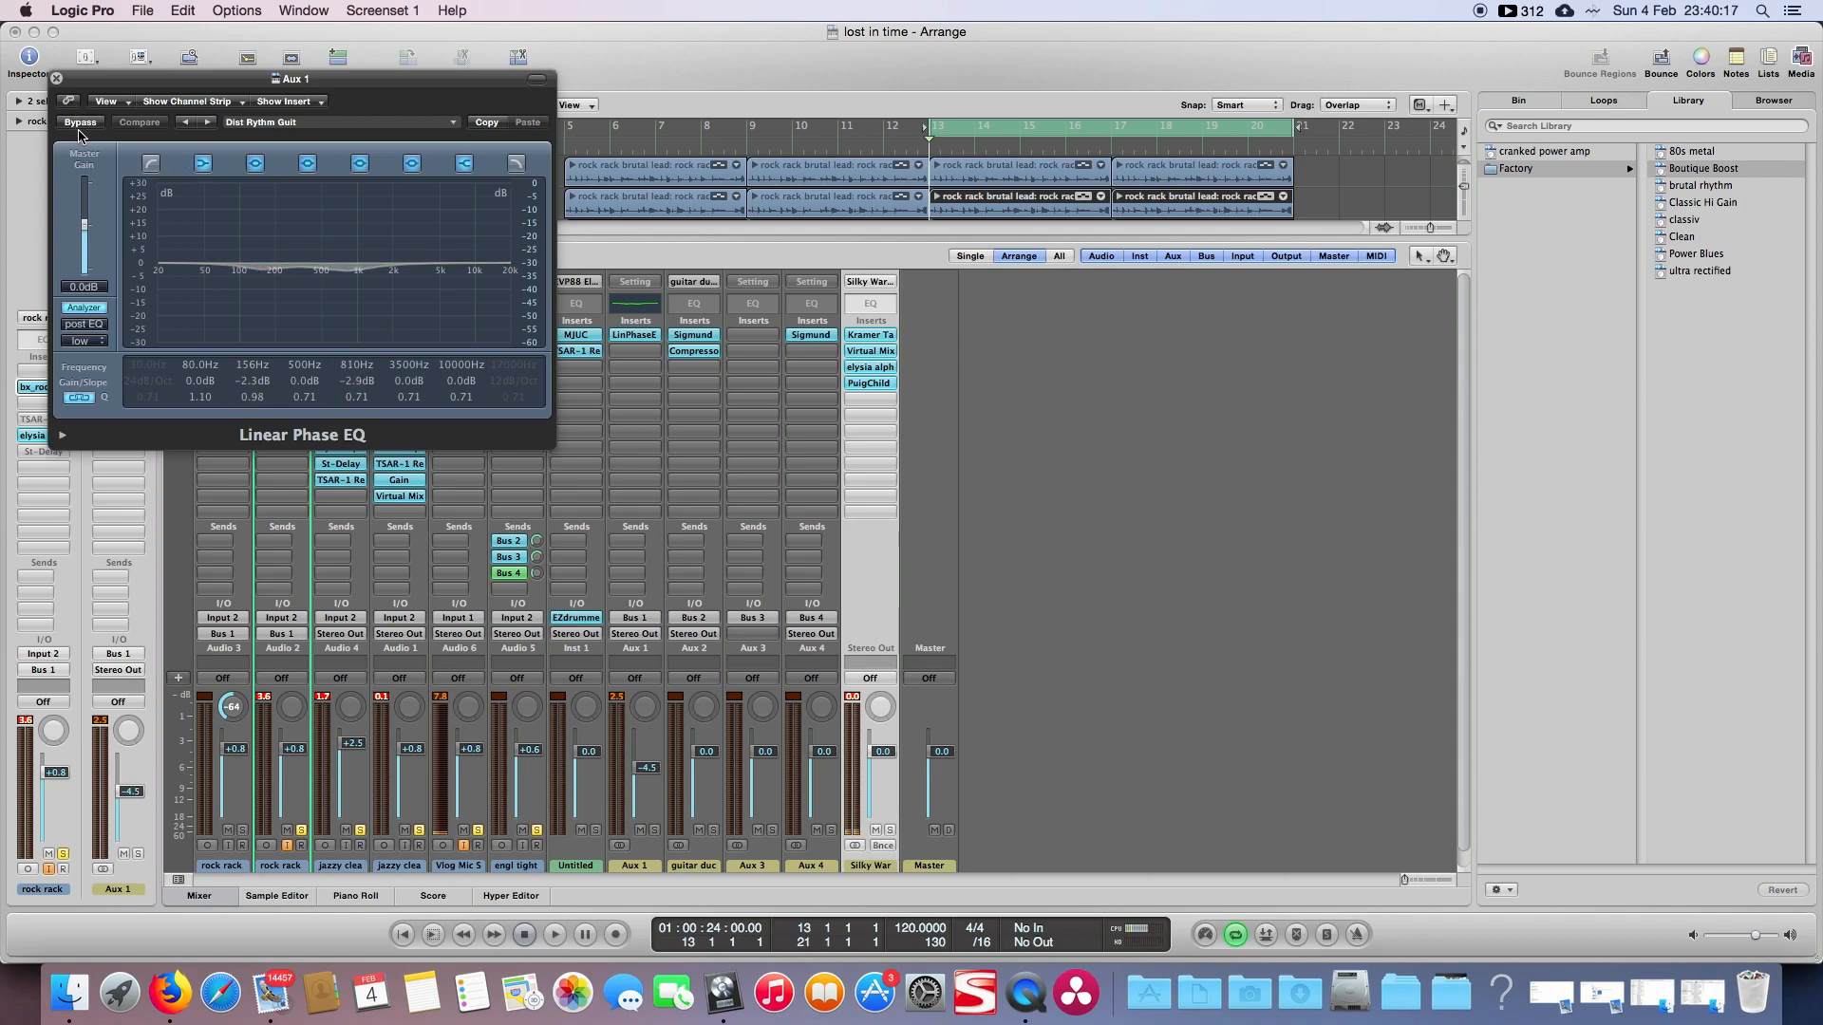
{"action": "left_click", "coordinate": [57, 79]}
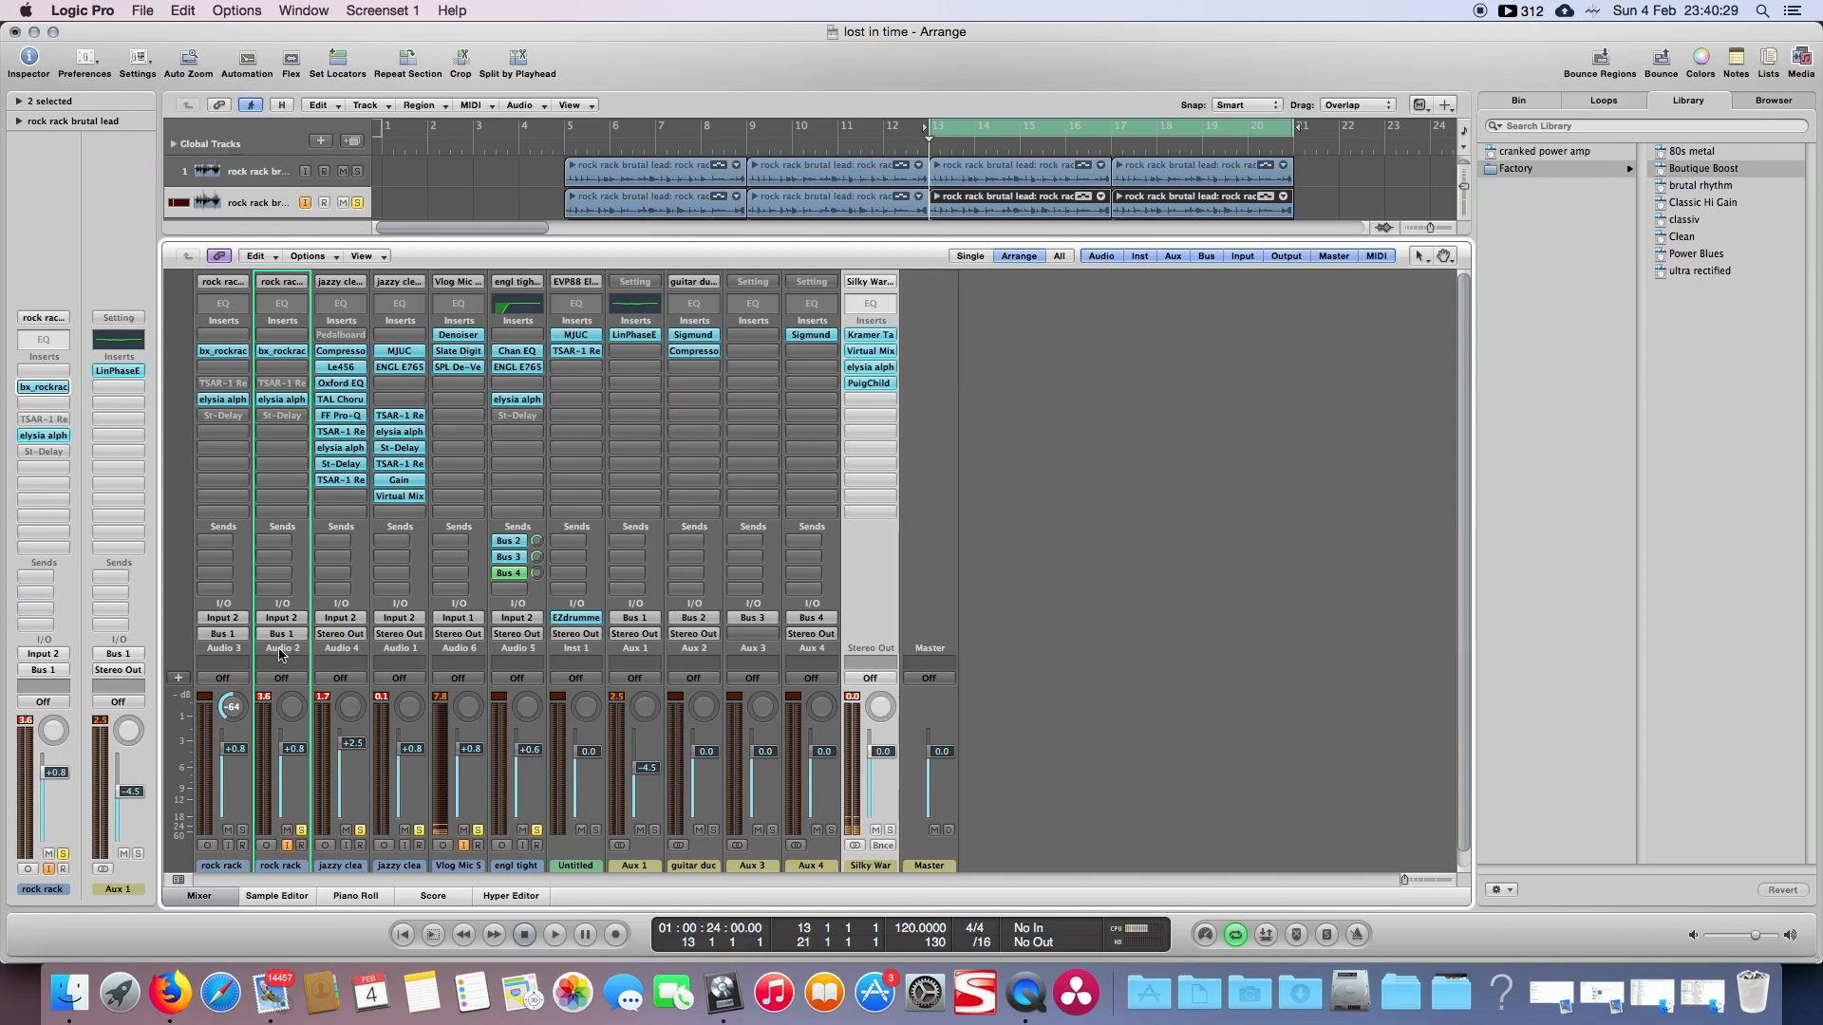
{"action": "left_click", "coordinate": [214, 899]}
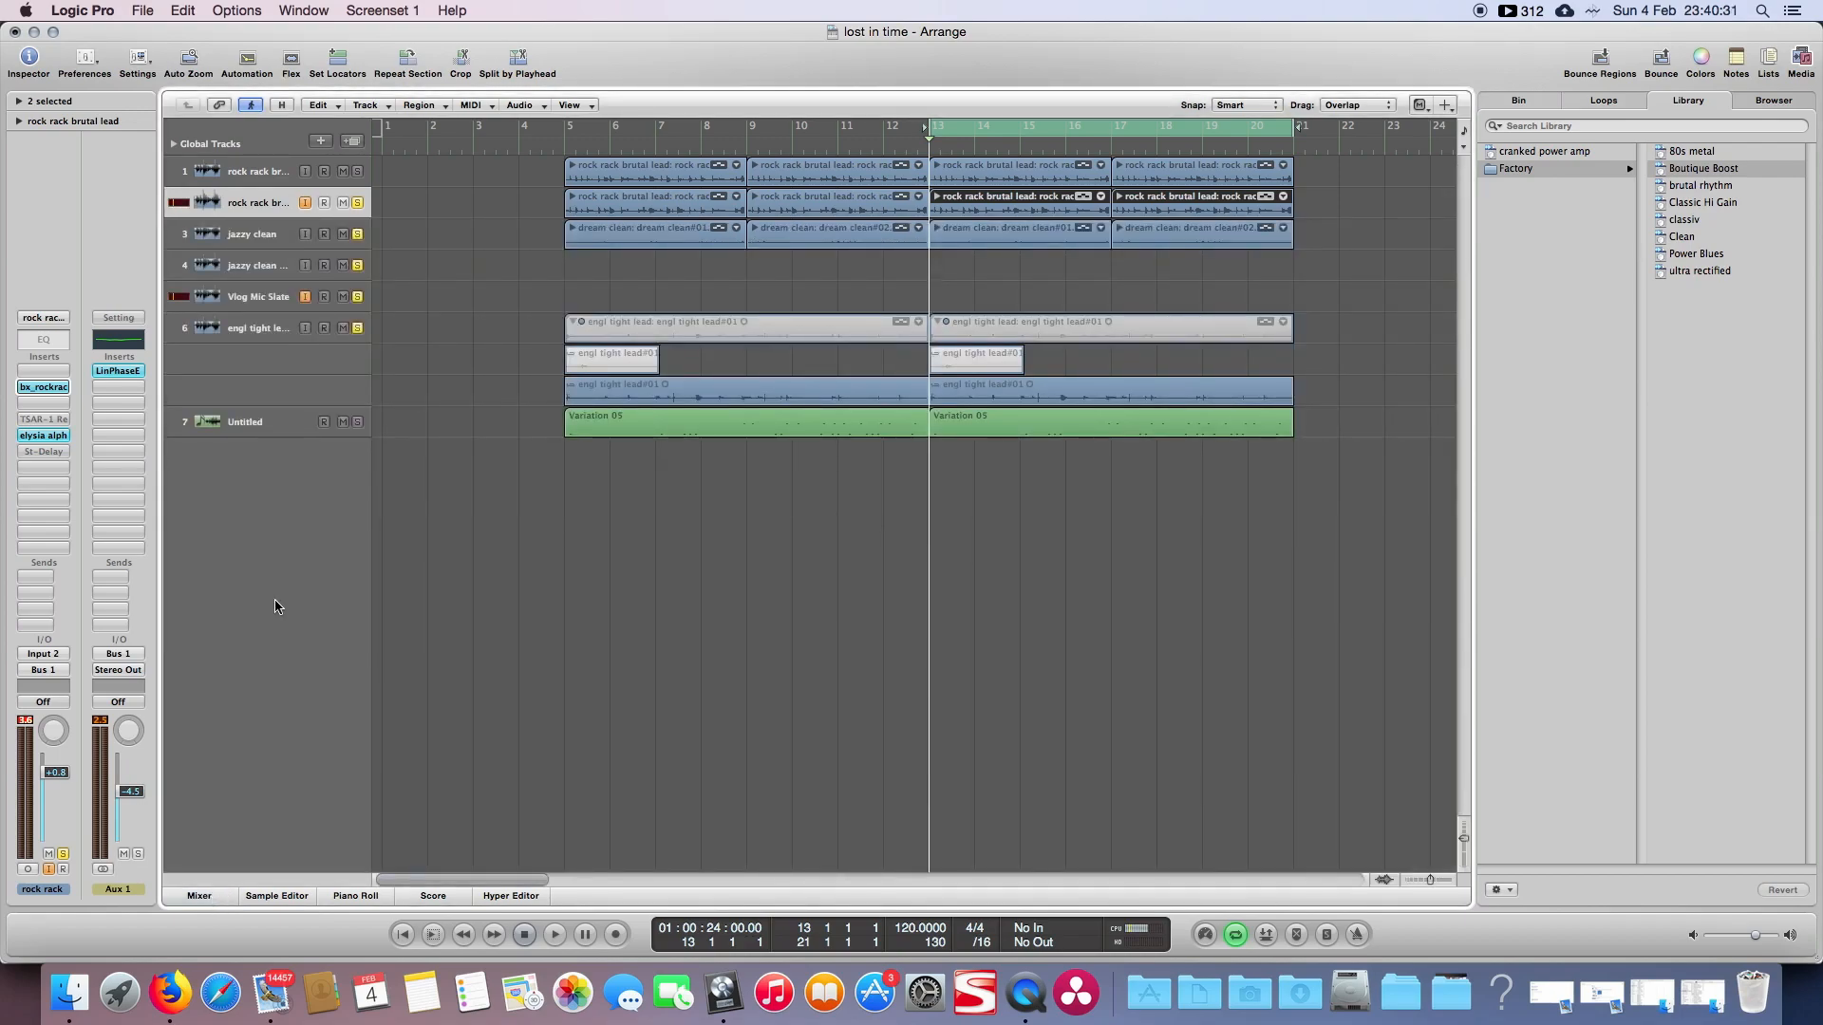
Step: Turn off input monitoring on the second rock rack track, and review the ENGL E765 RT amp settings on the engl tight lead track
{"action": "left_click", "coordinate": [305, 202]}
{"action": "left_click", "coordinate": [282, 332]}
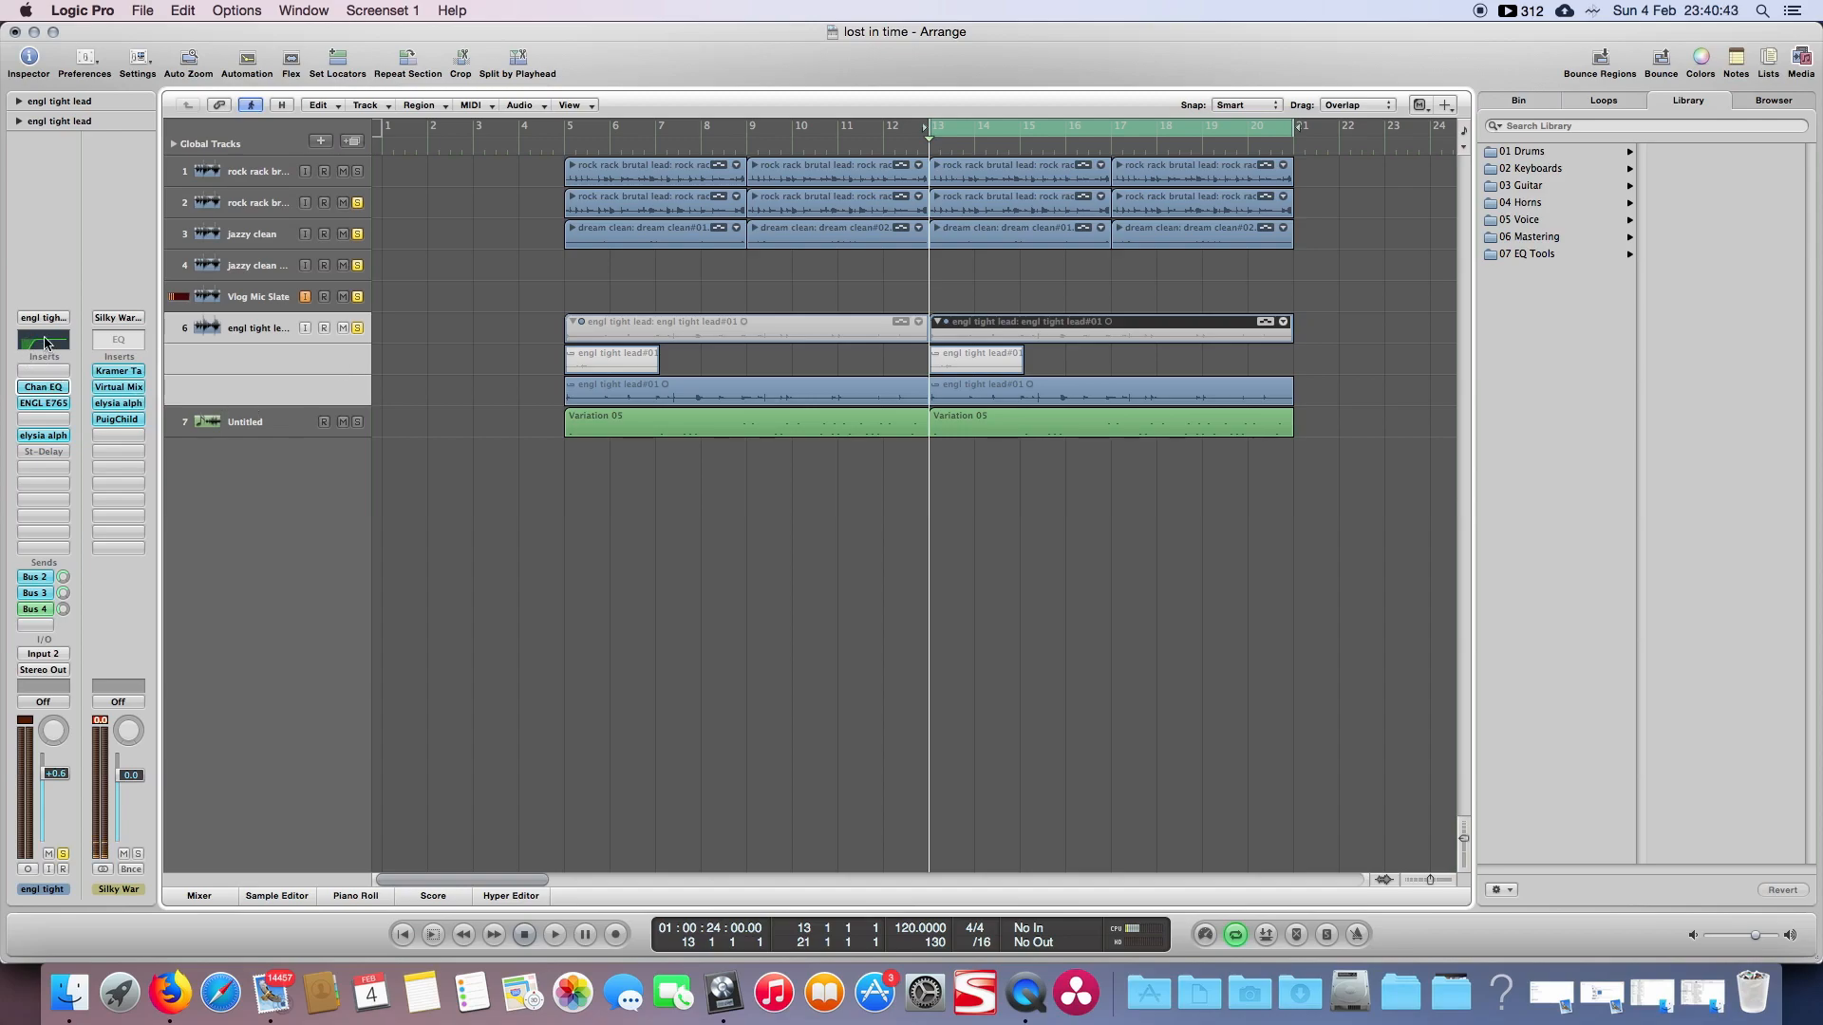
{"action": "left_click", "coordinate": [40, 404]}
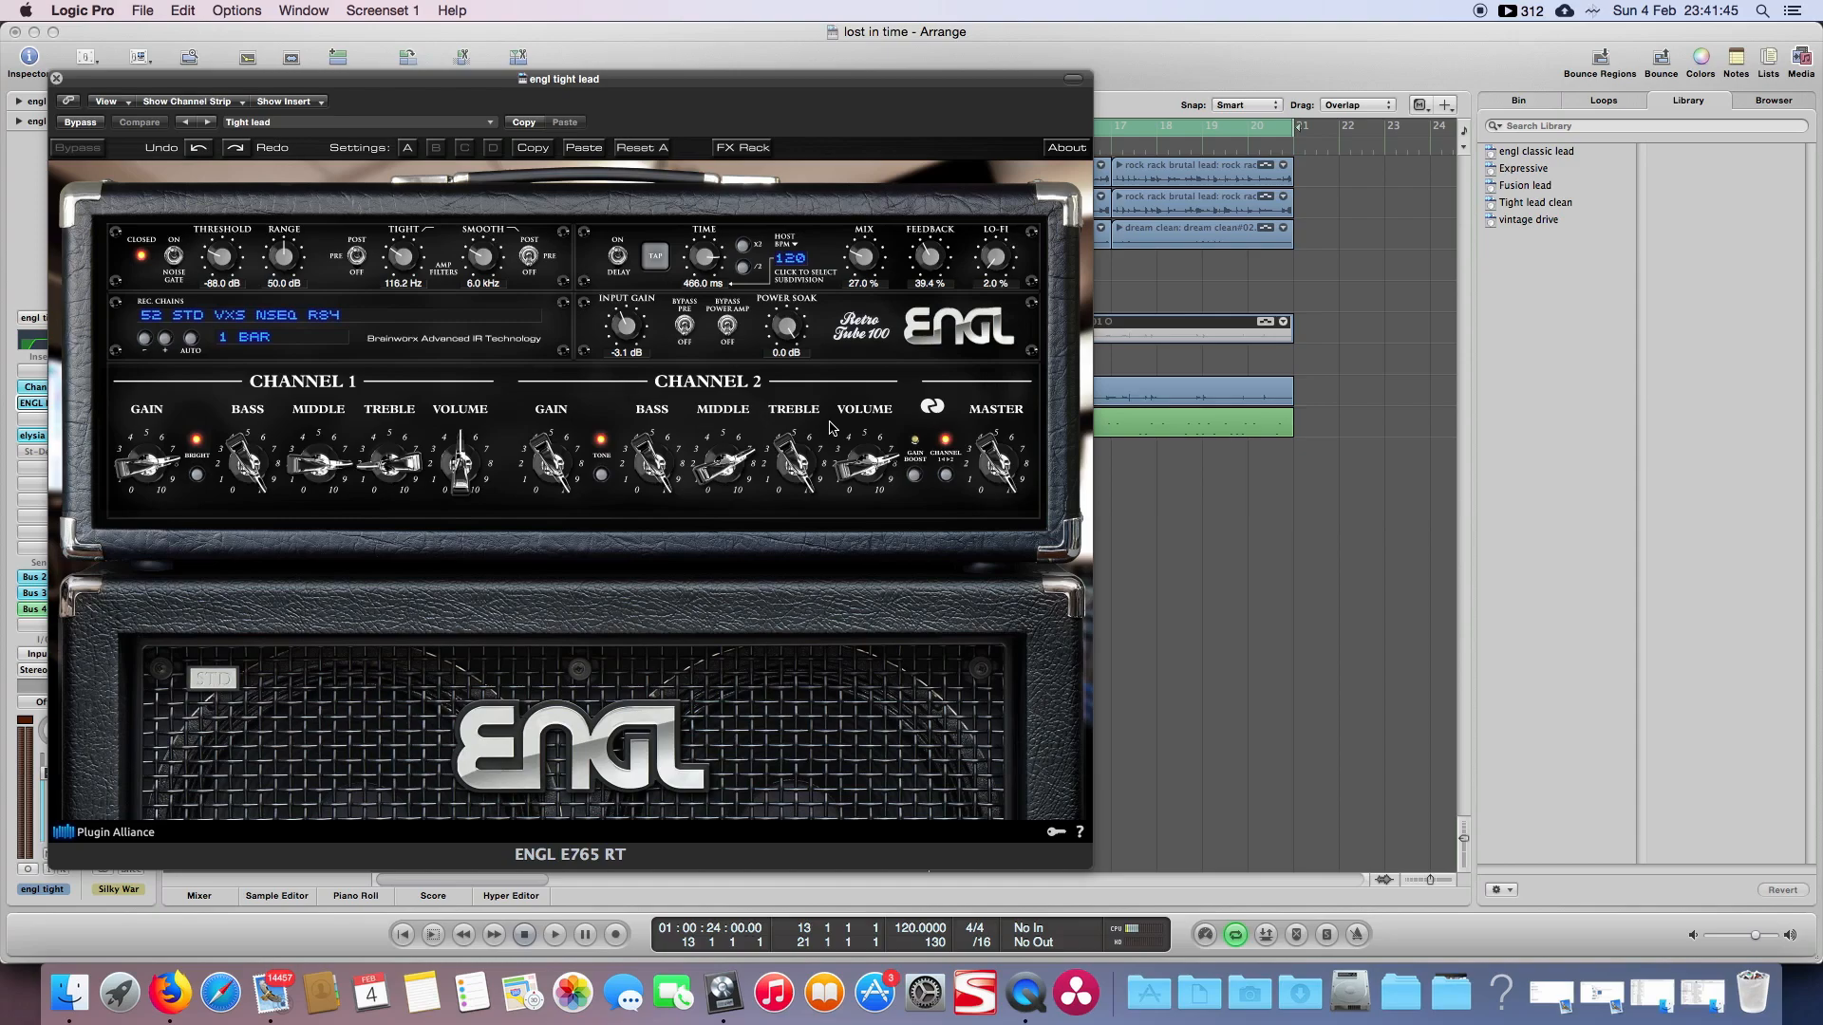
{"action": "left_click", "coordinate": [56, 82]}
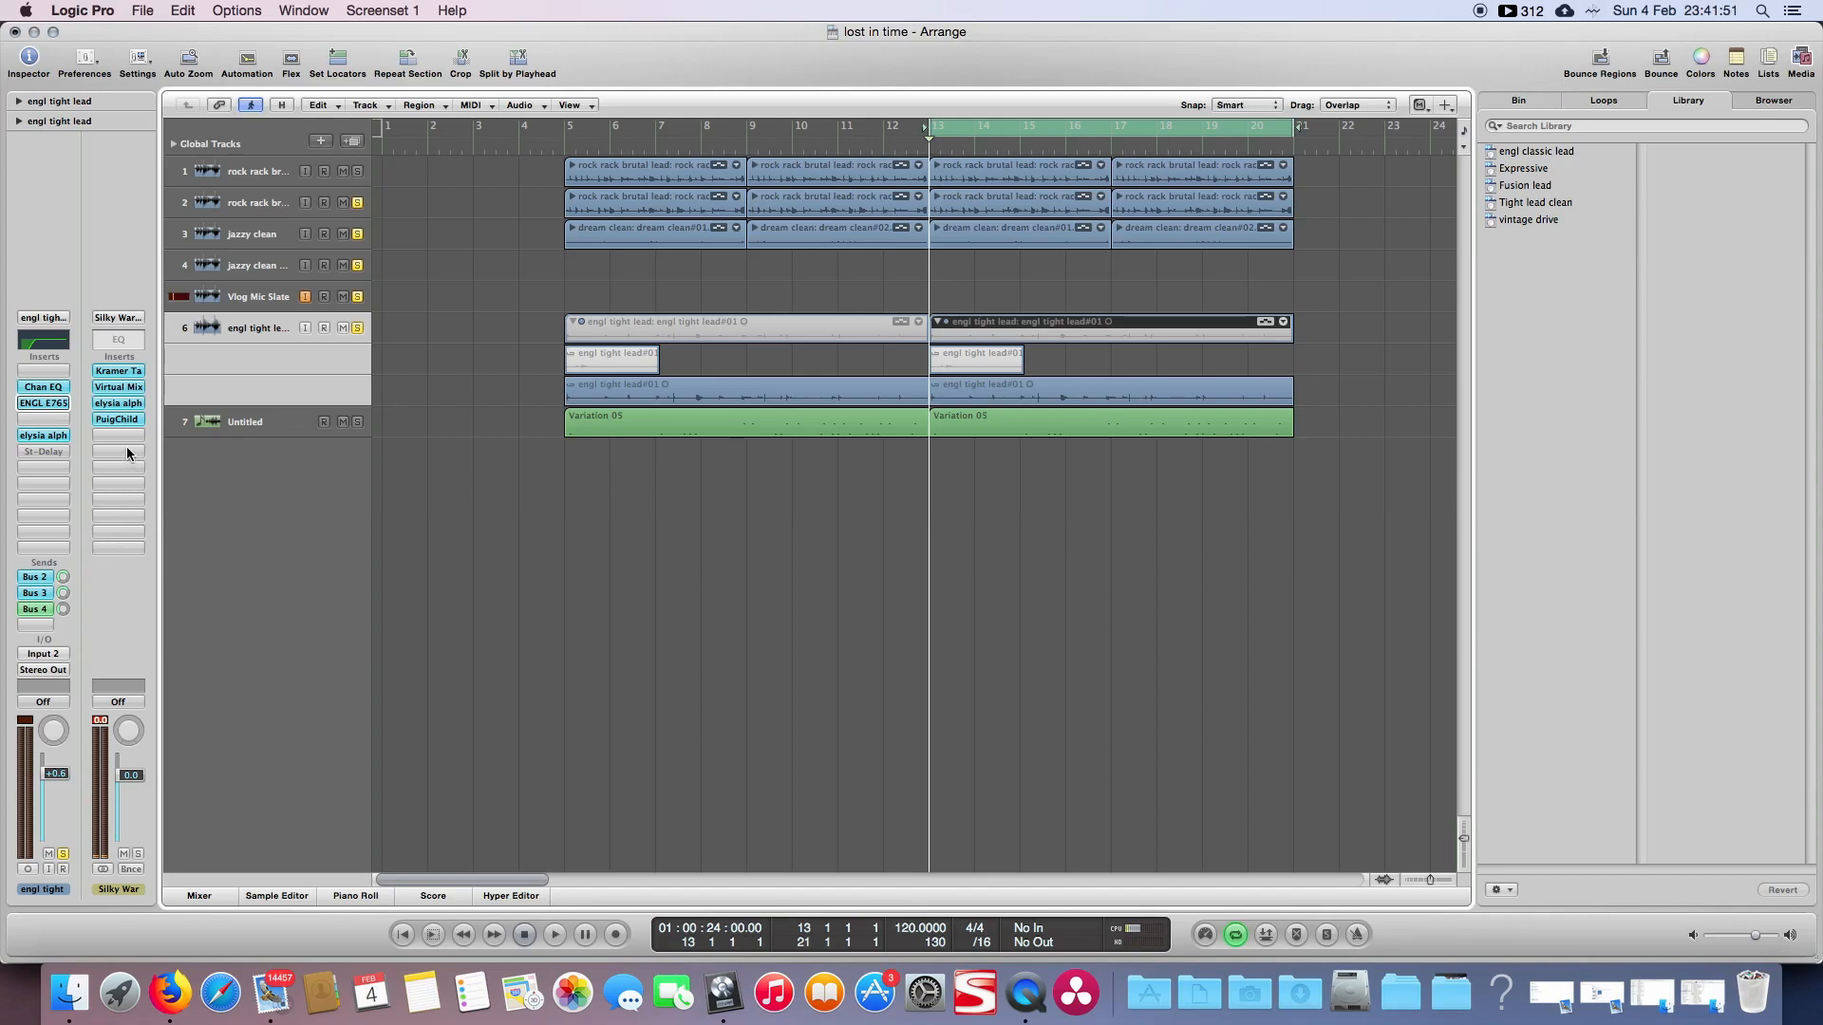
Step: Enable input monitoring on the engl tight lead track, and review its Channel EQ and elysia alpha master settings
{"action": "left_click", "coordinate": [304, 328]}
{"action": "left_click", "coordinate": [42, 389]}
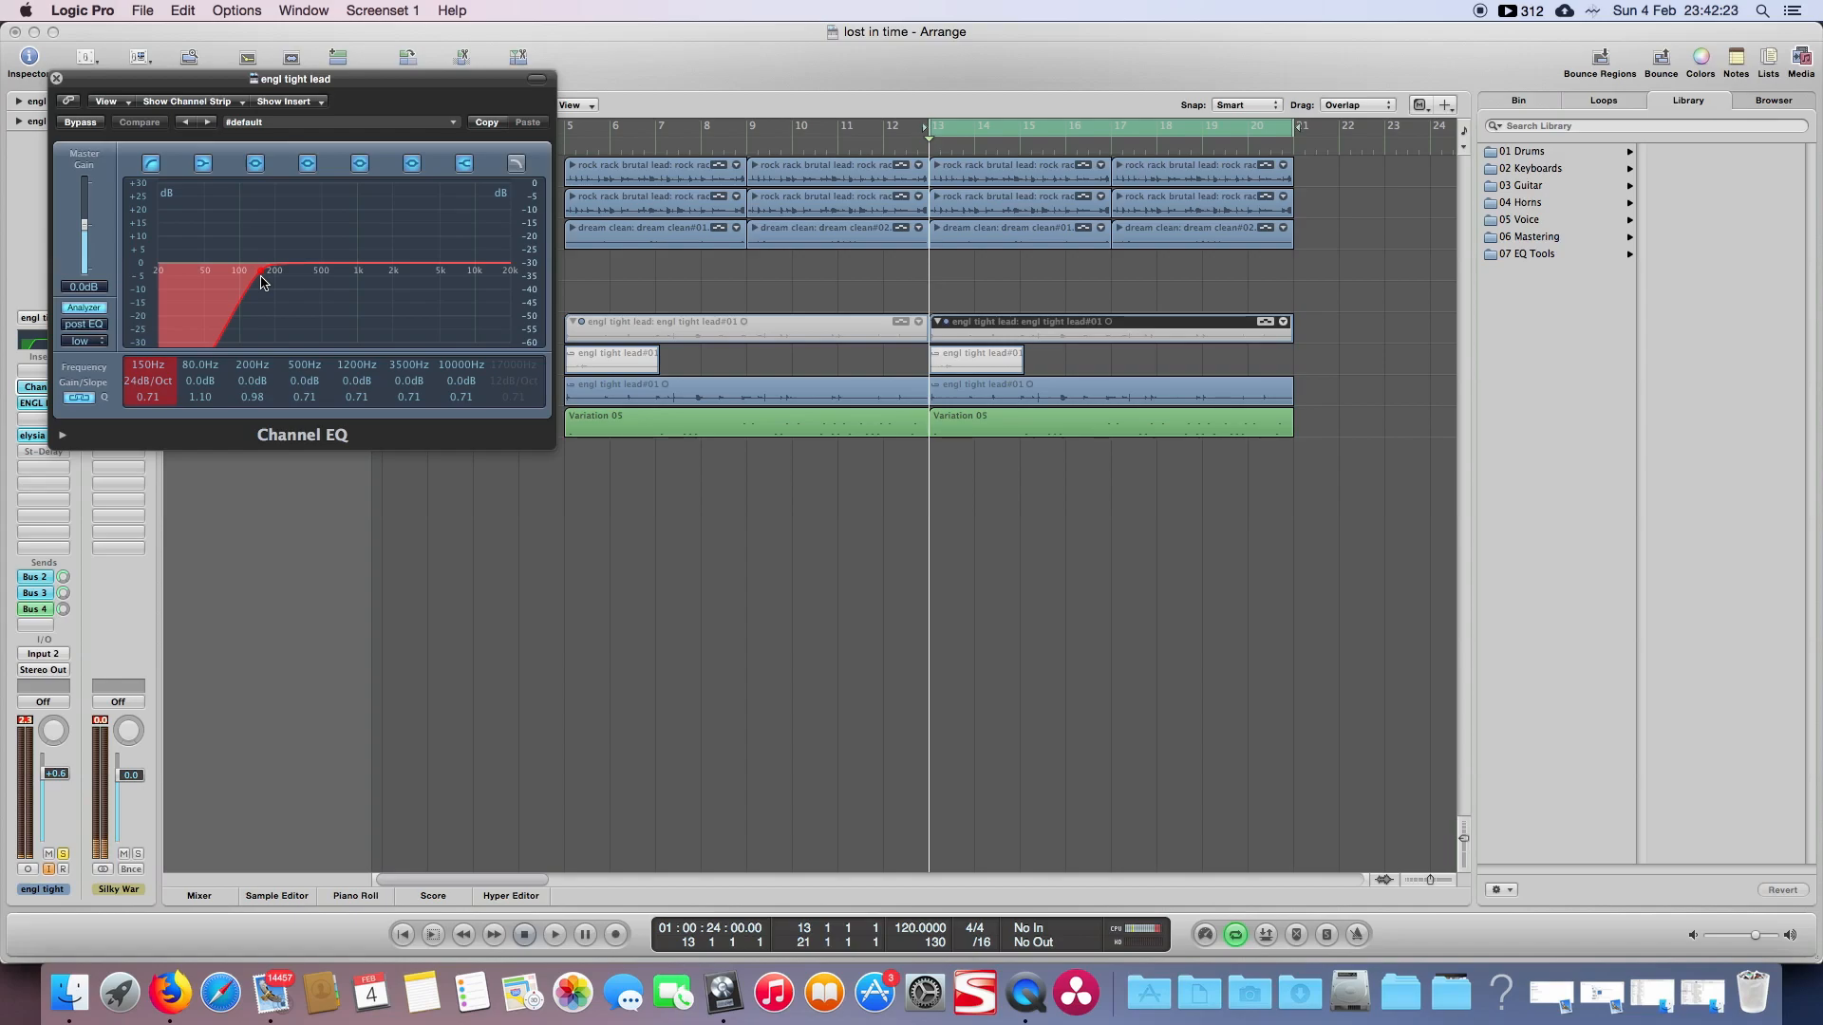
{"action": "left_click", "coordinate": [57, 78]}
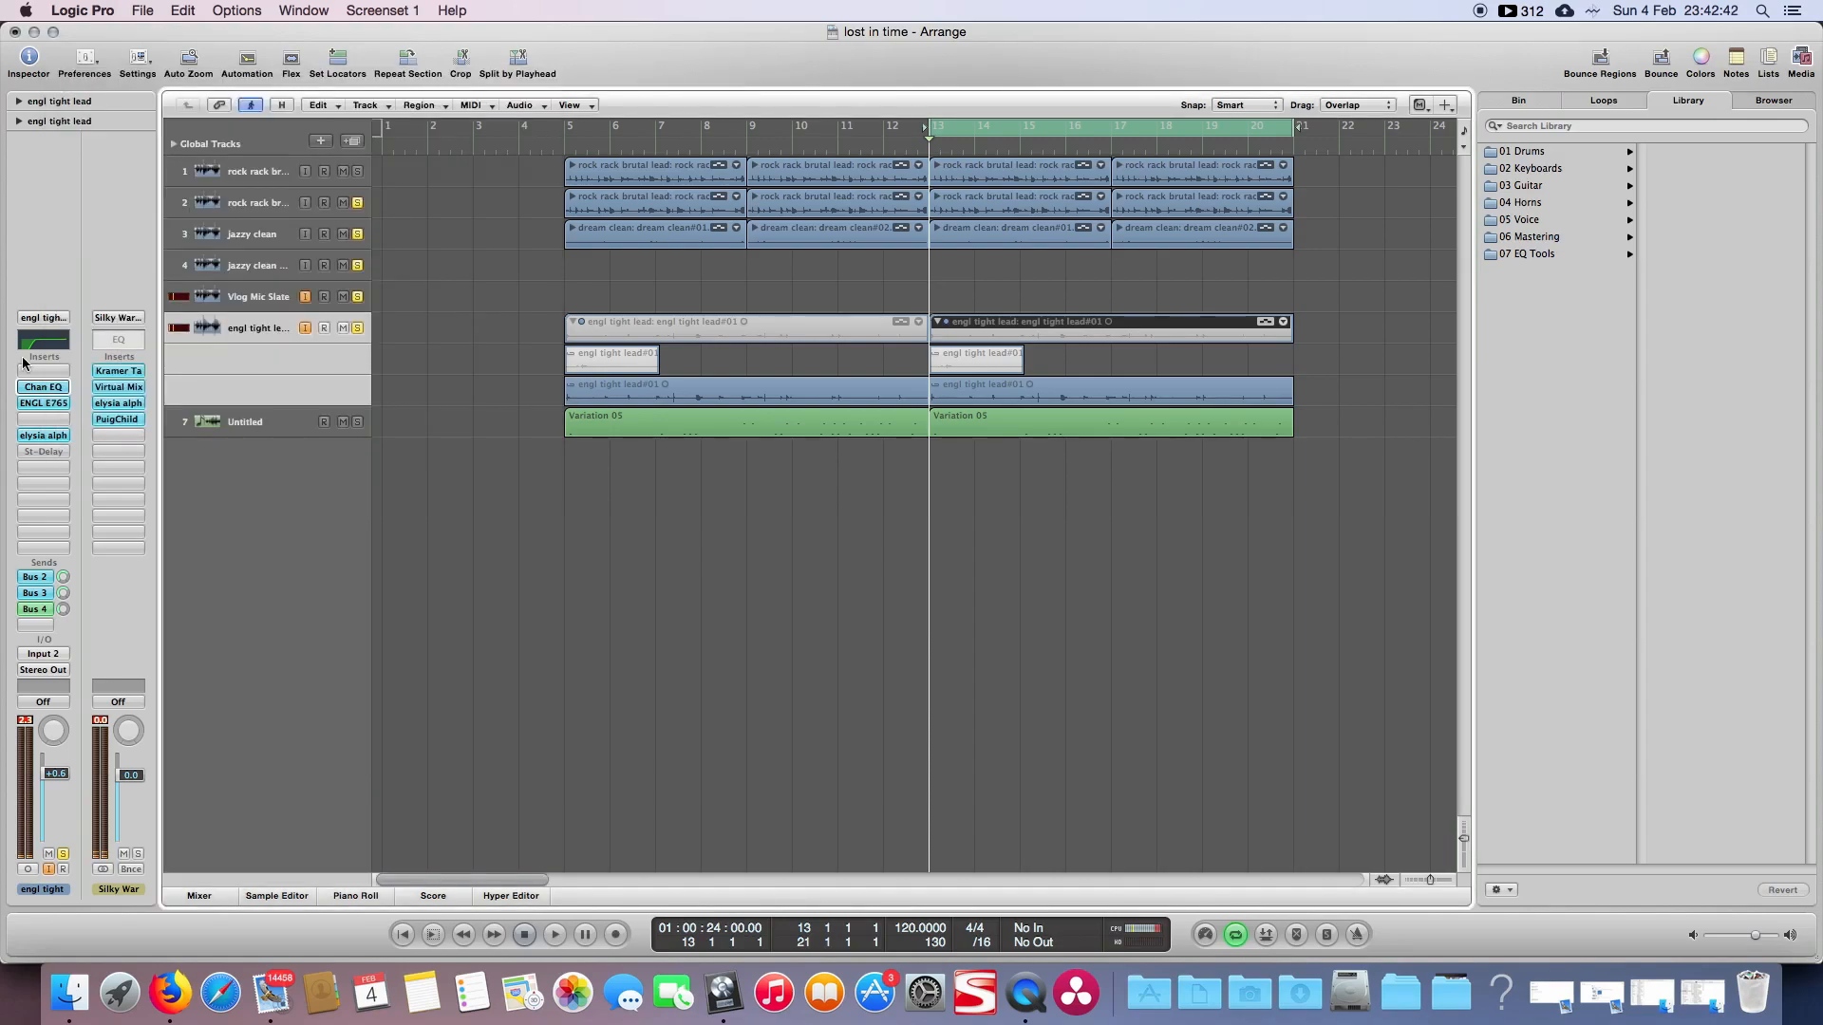
{"action": "left_click", "coordinate": [26, 435]}
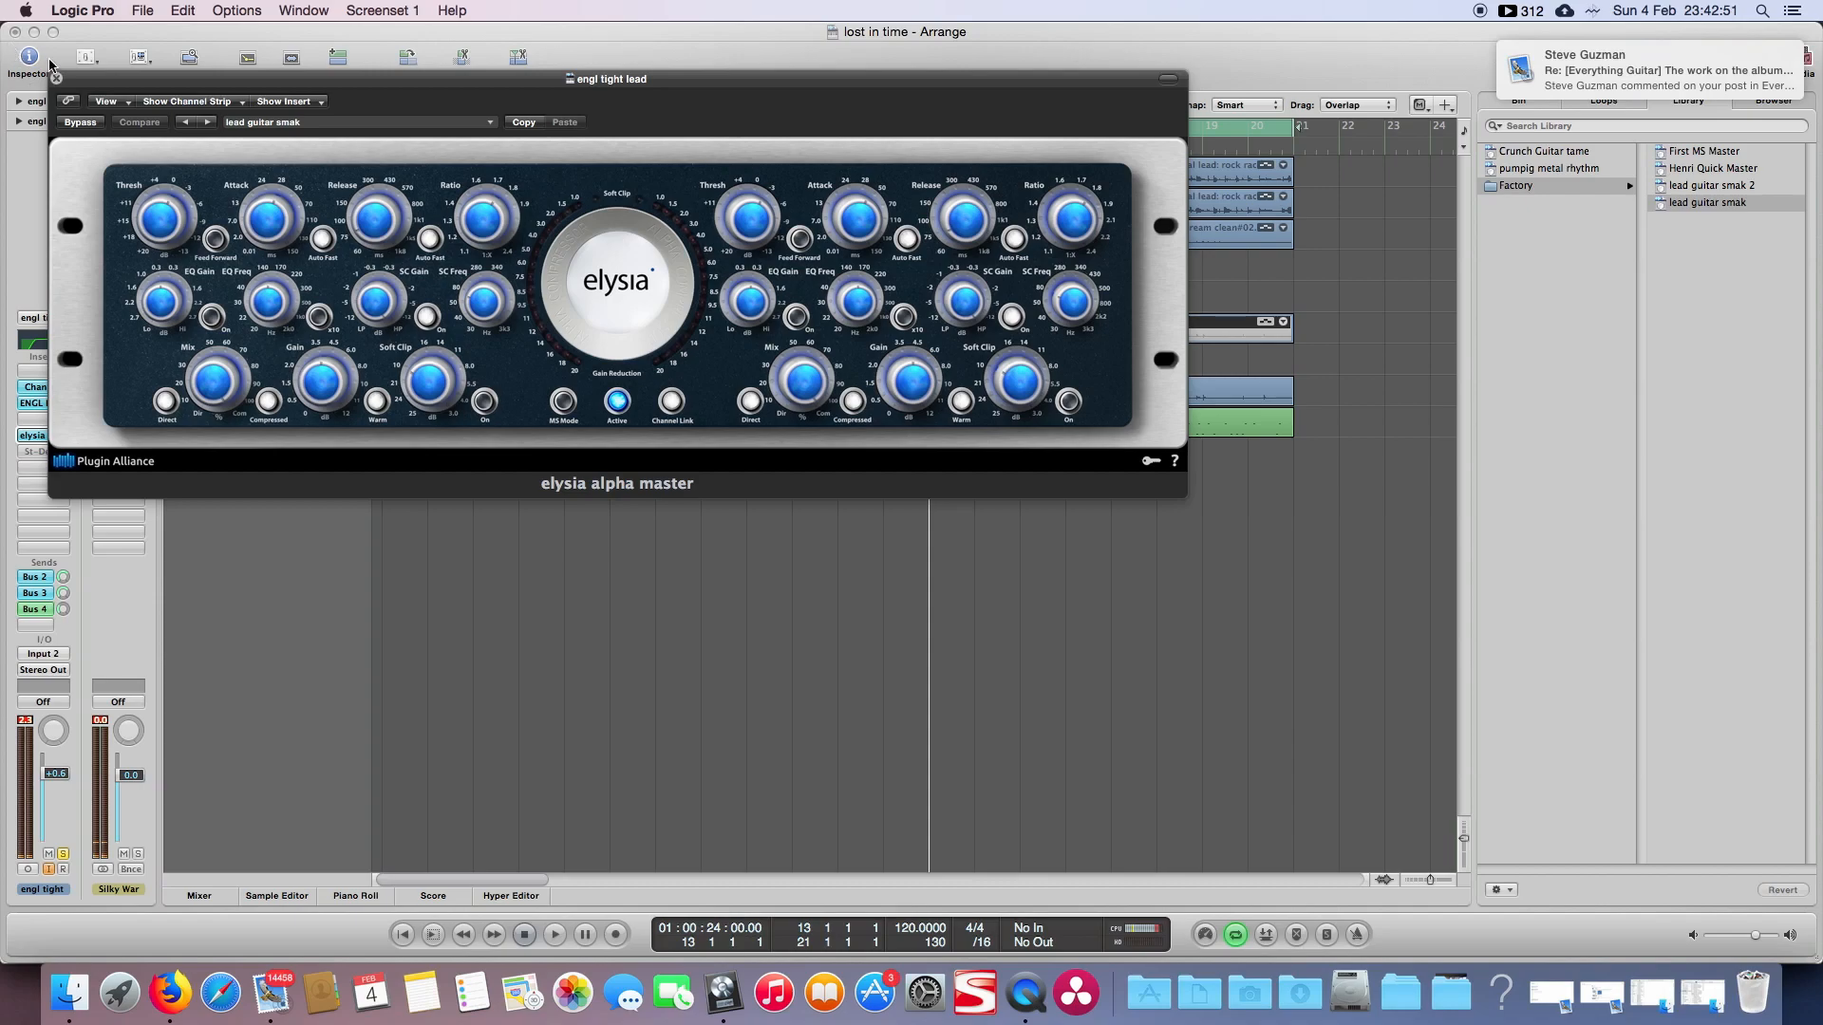
{"action": "left_click", "coordinate": [57, 79]}
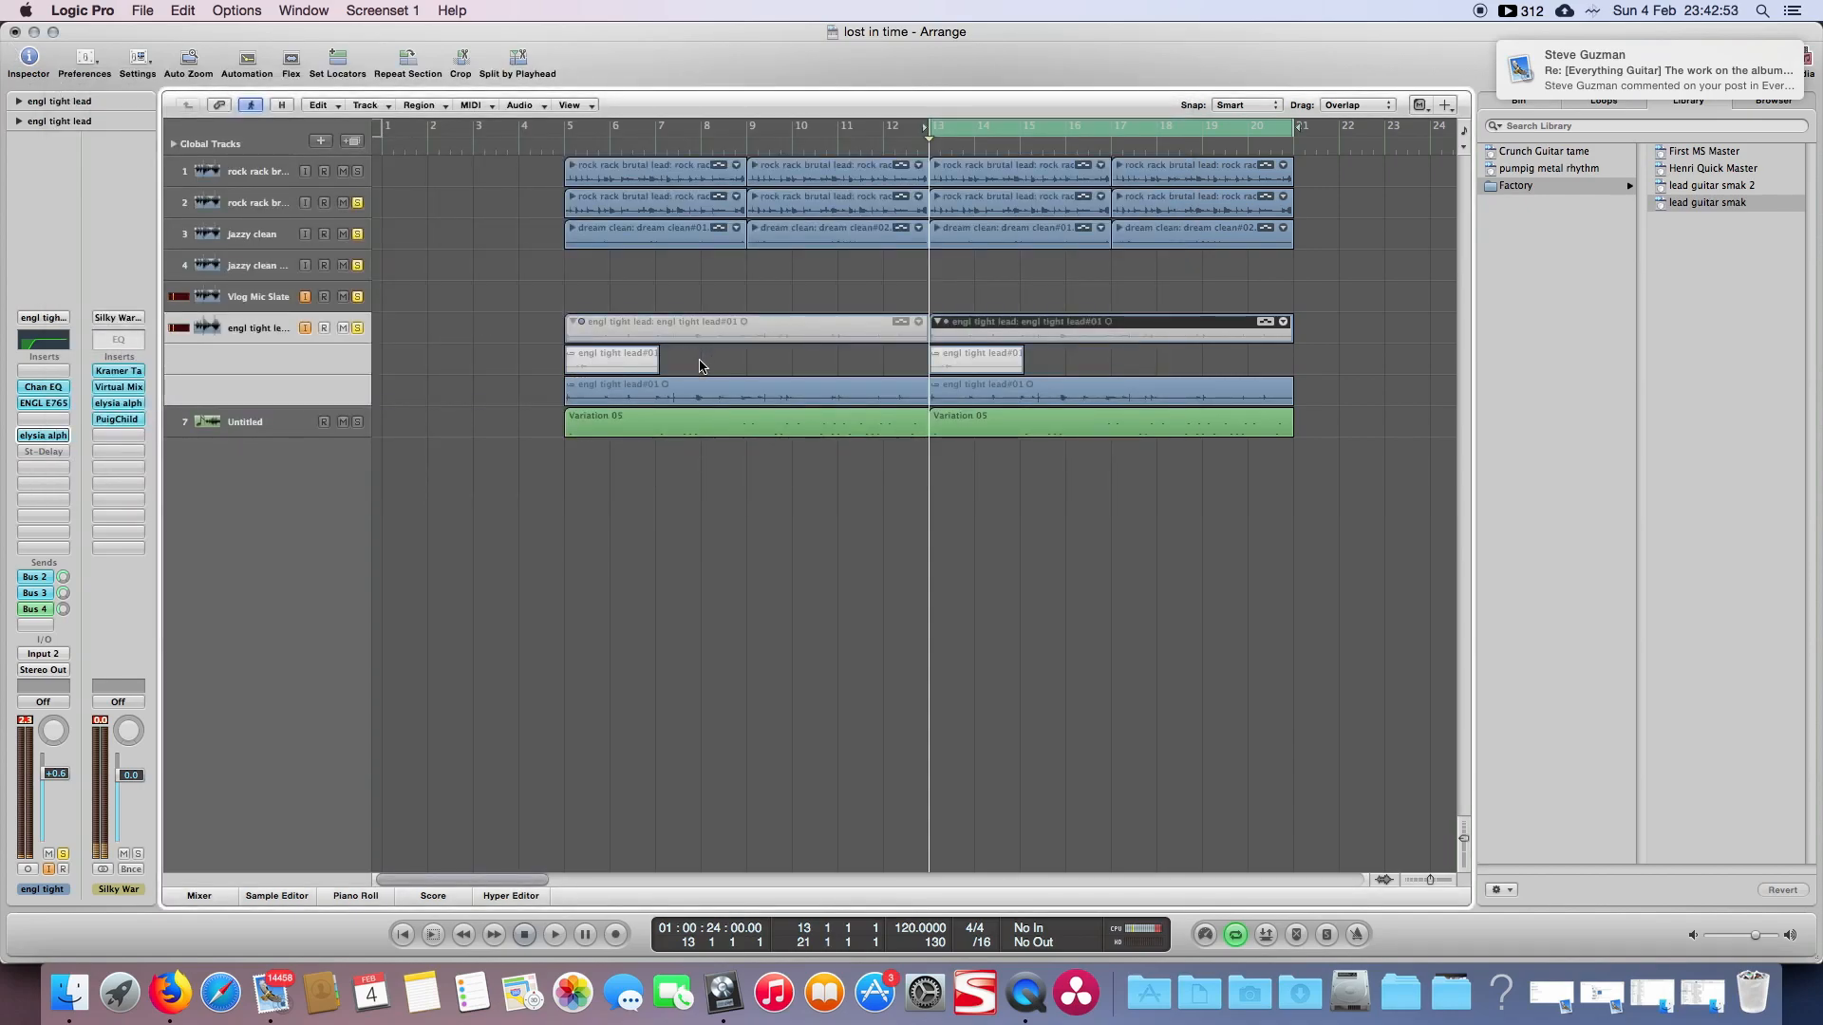